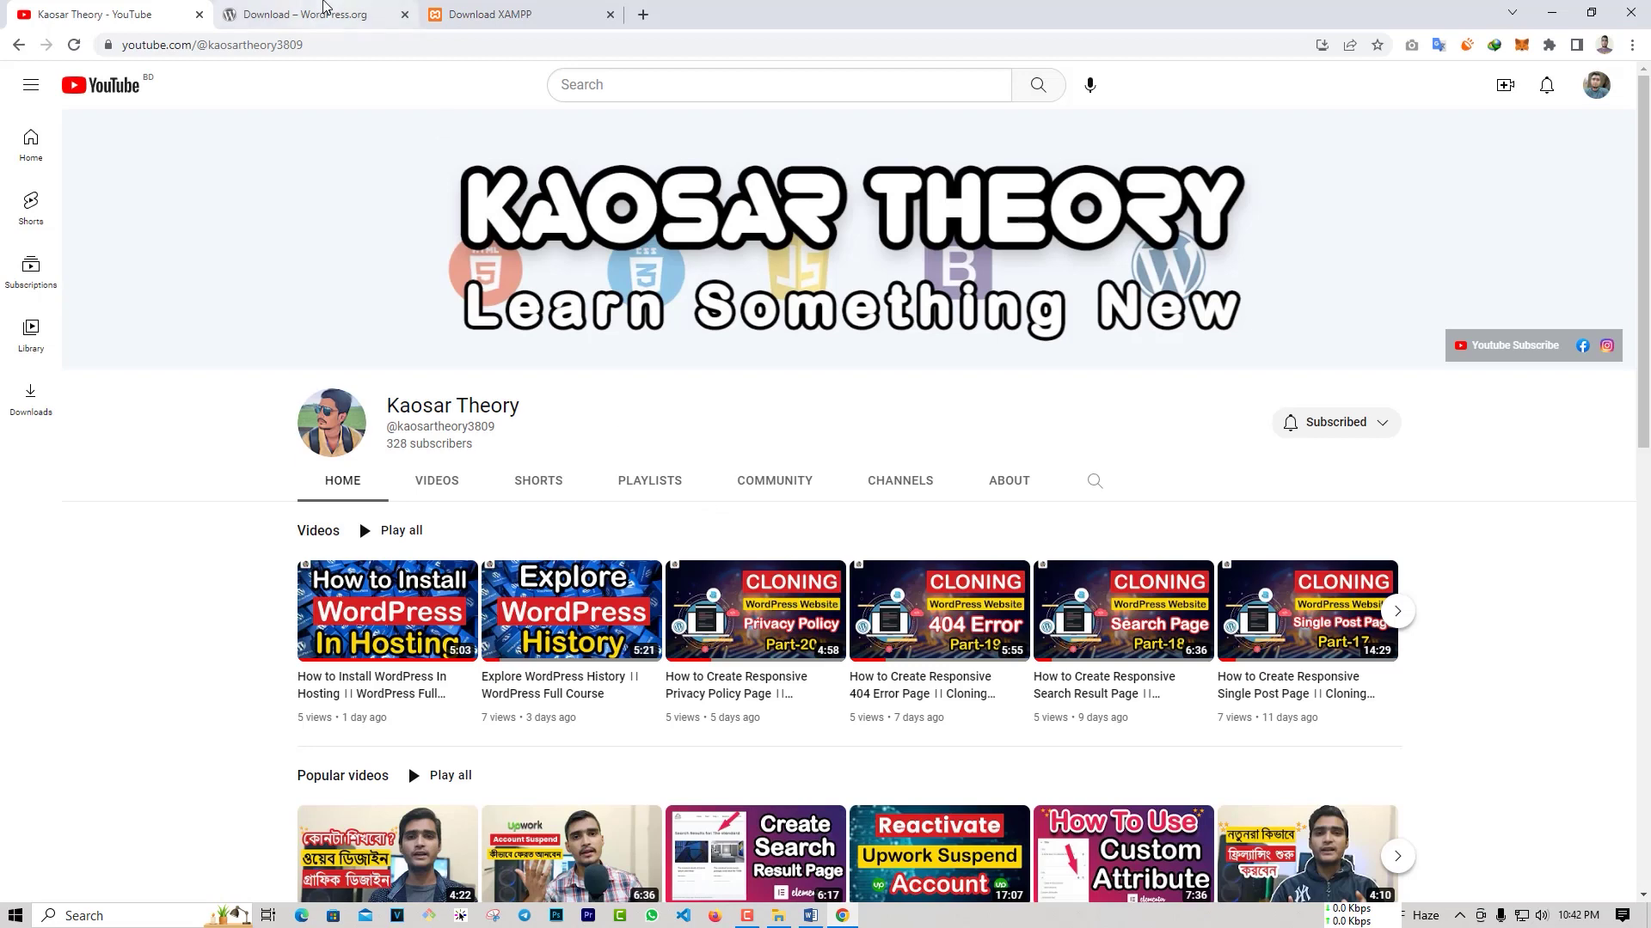
Step: Look over the WordPress.org and XAMPP download pages in Chrome, then bring up the Word step list
left_click(318, 13)
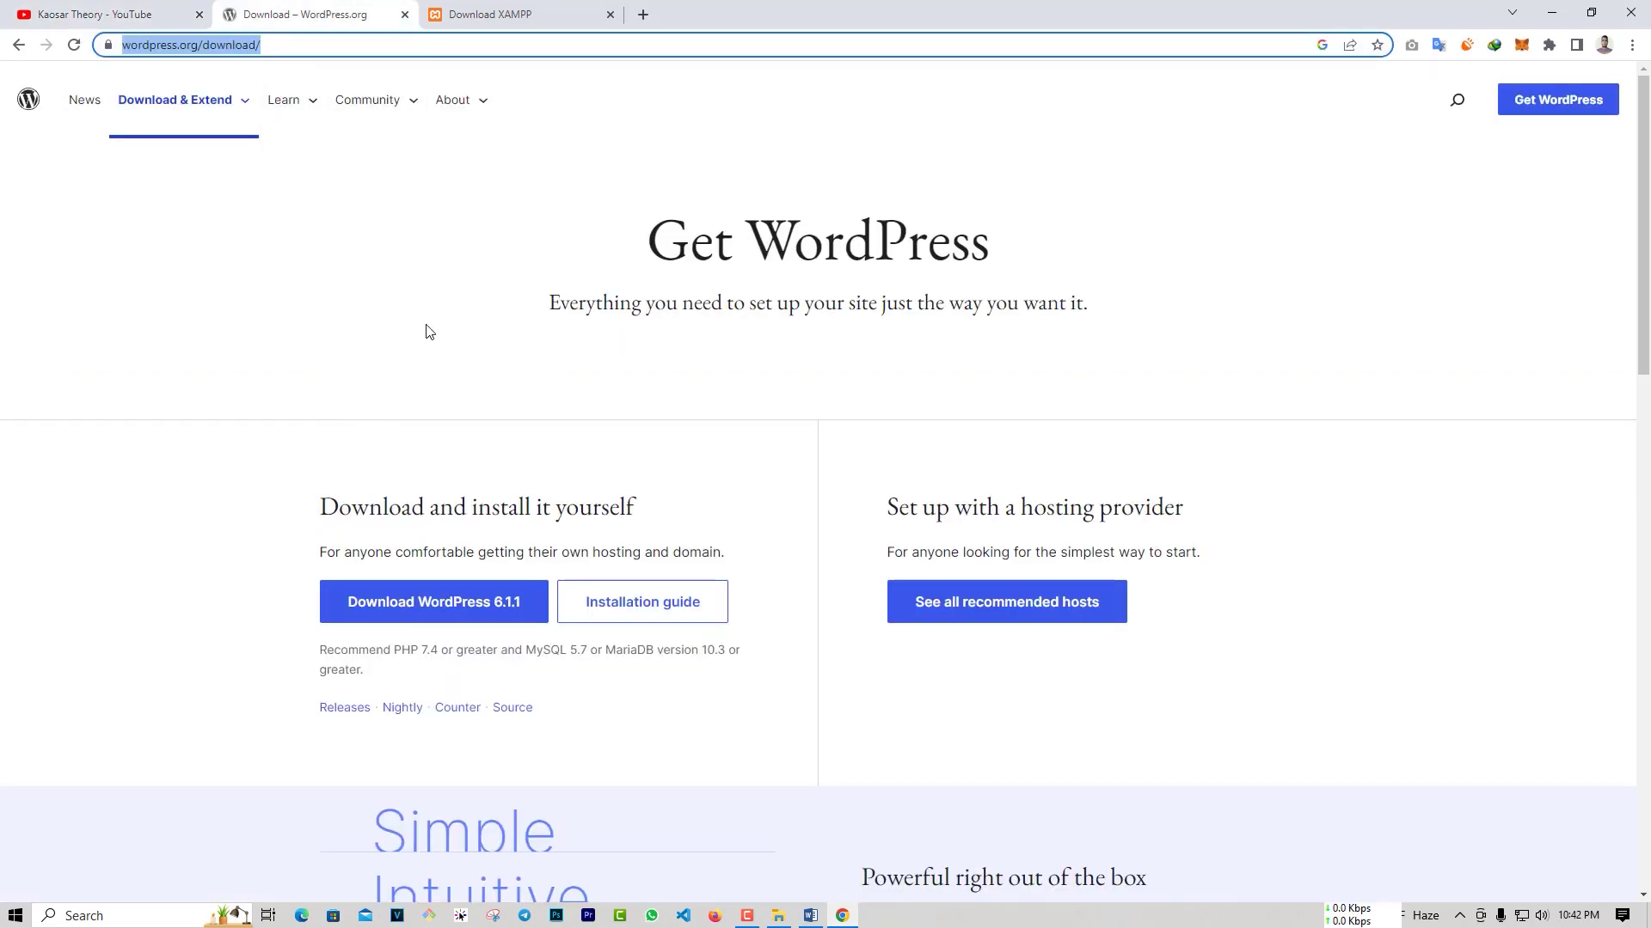
left_click(503, 15)
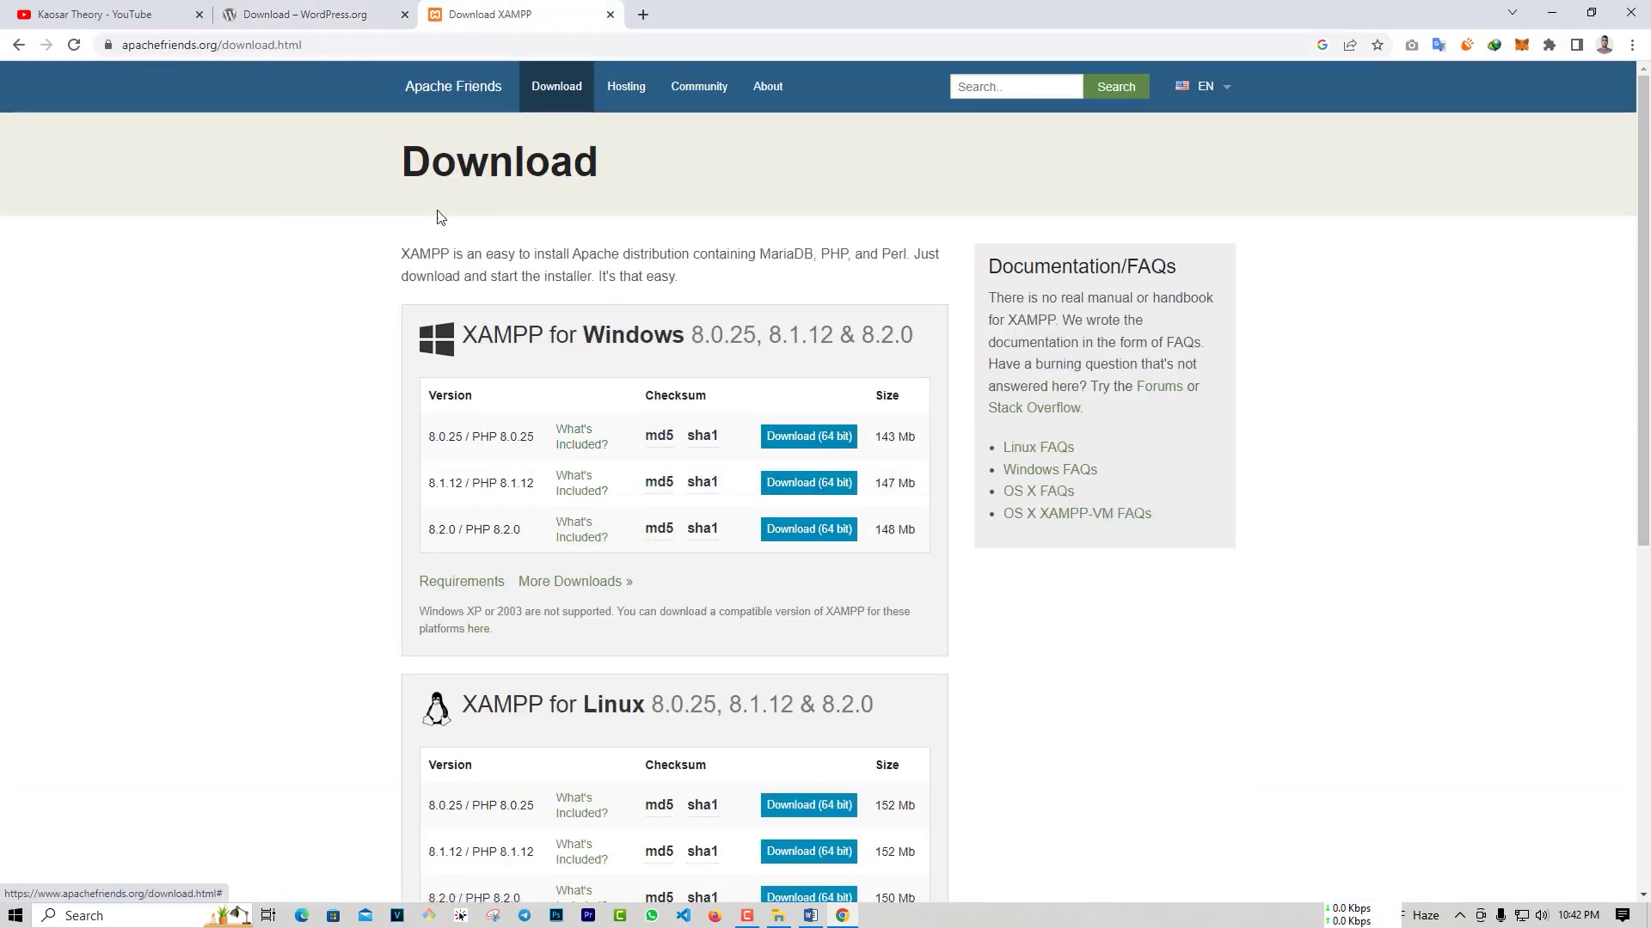
left_click(357, 17)
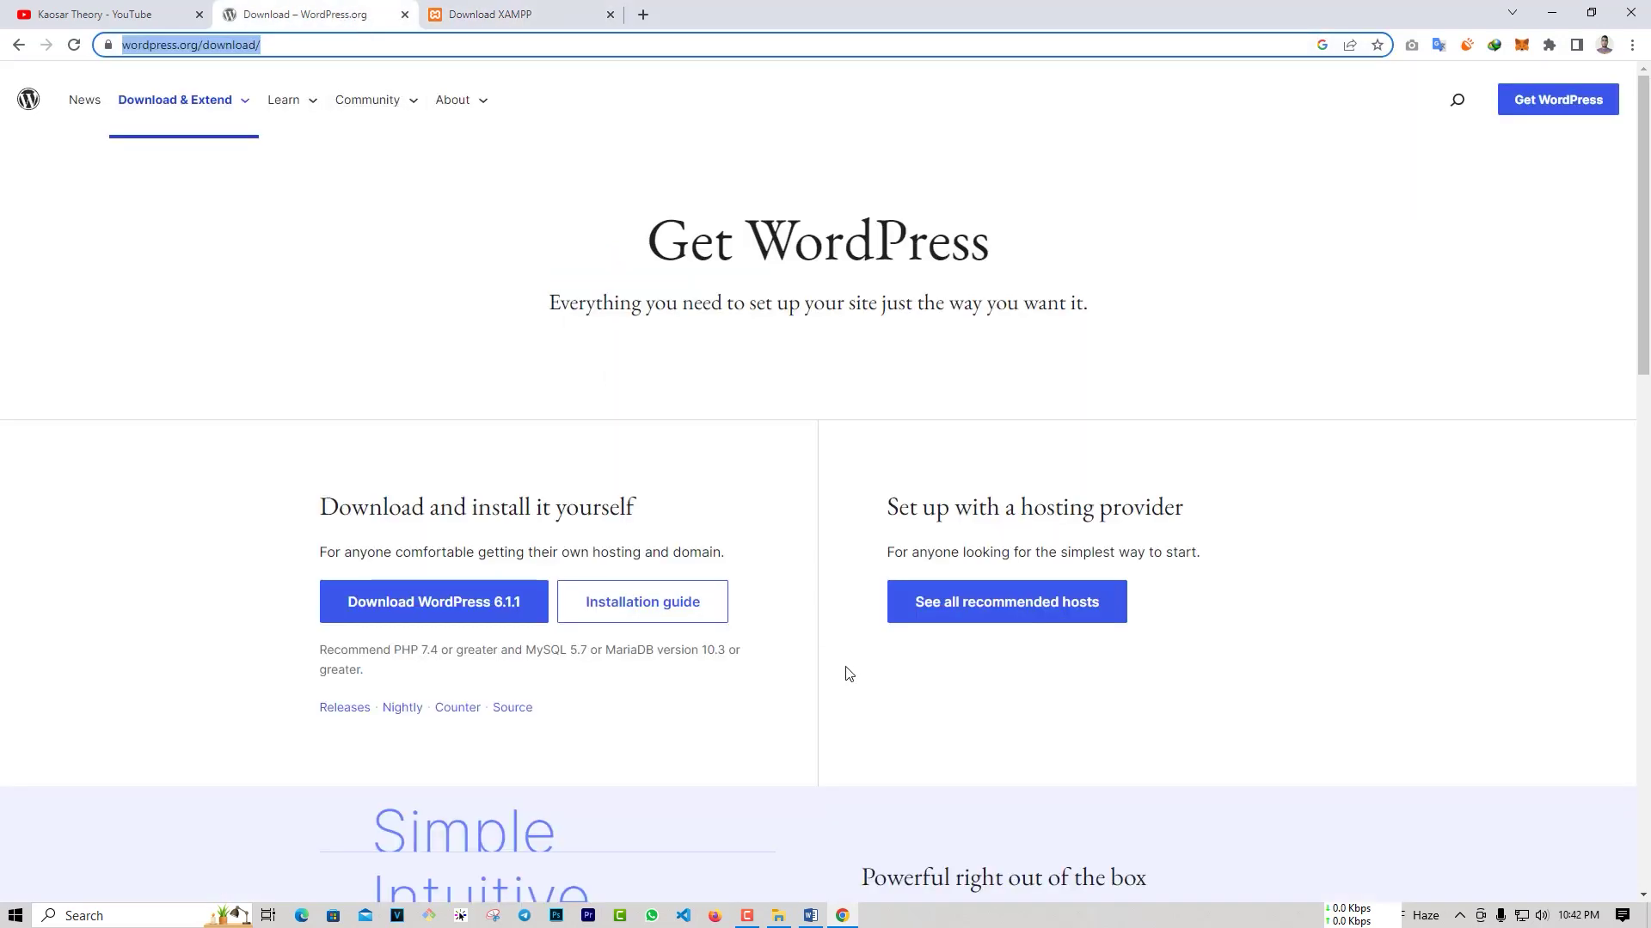
left_click(810, 916)
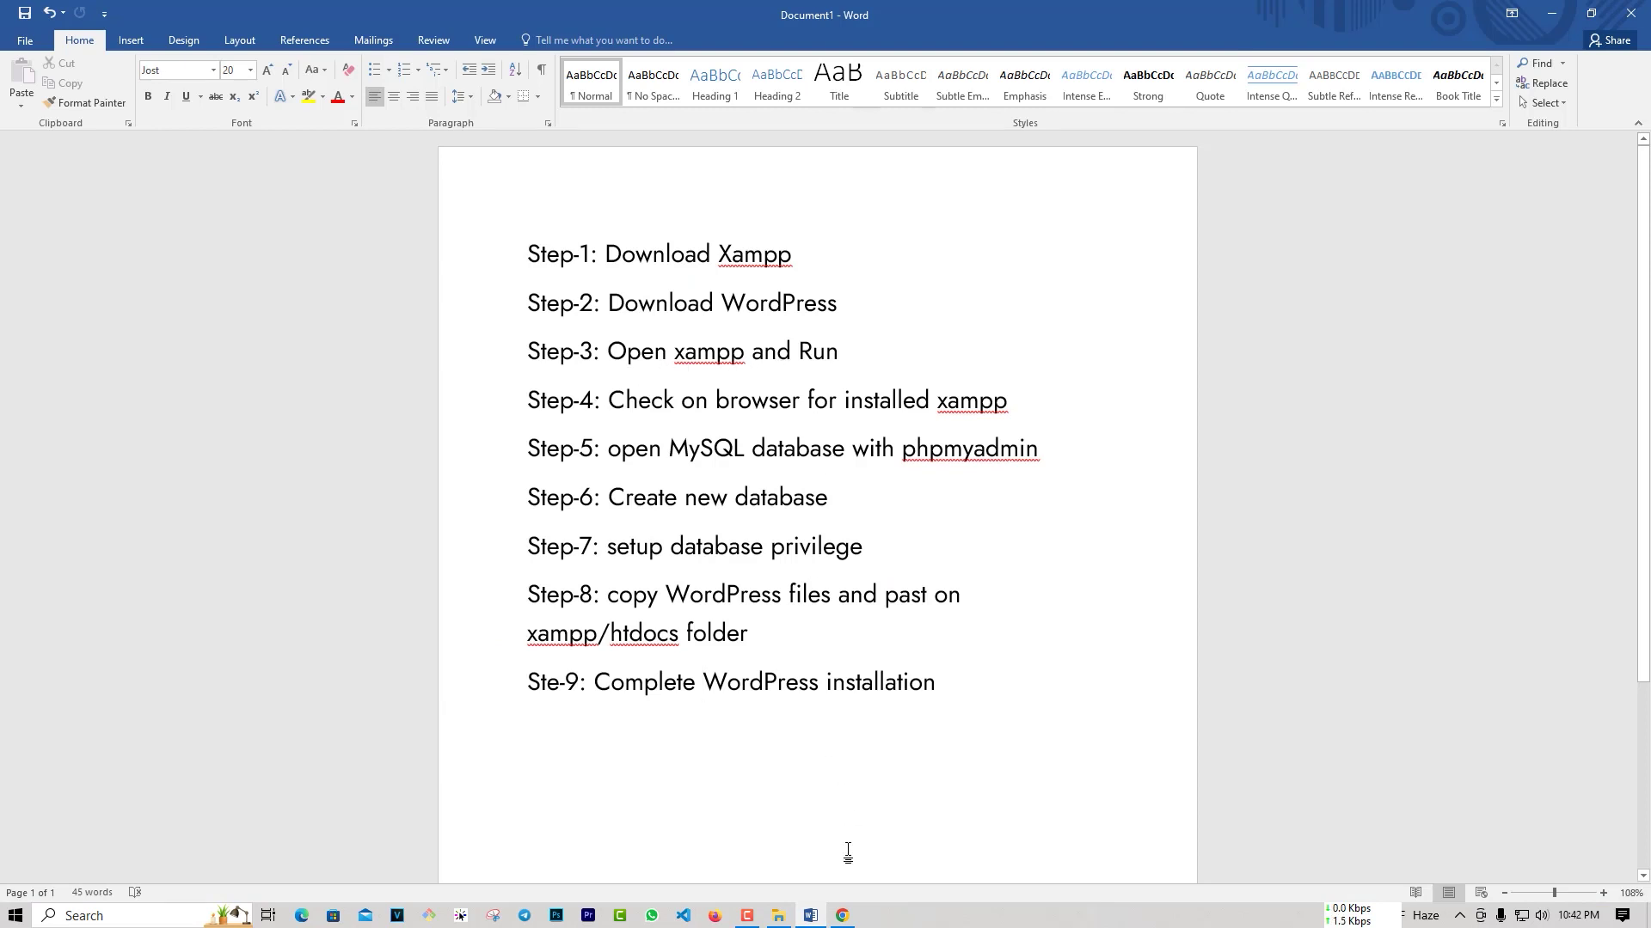
Step: Launch XAMPP Control Panel, start Apache and MySQL, and minimize the panel
left_click(14, 916)
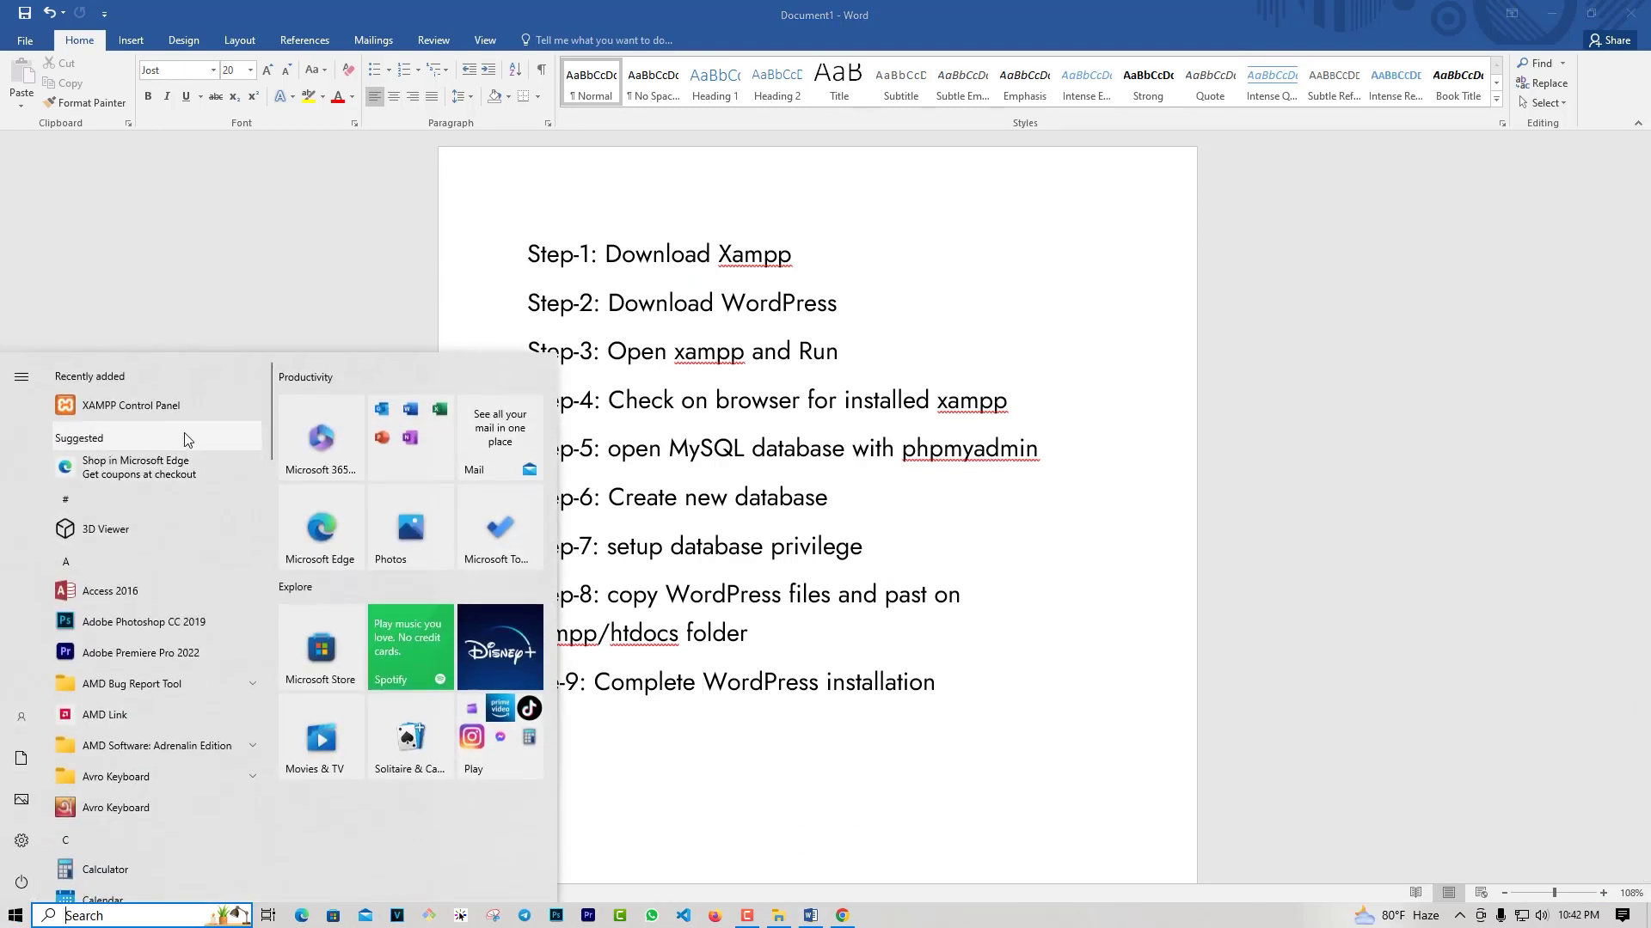
left_click(180, 405)
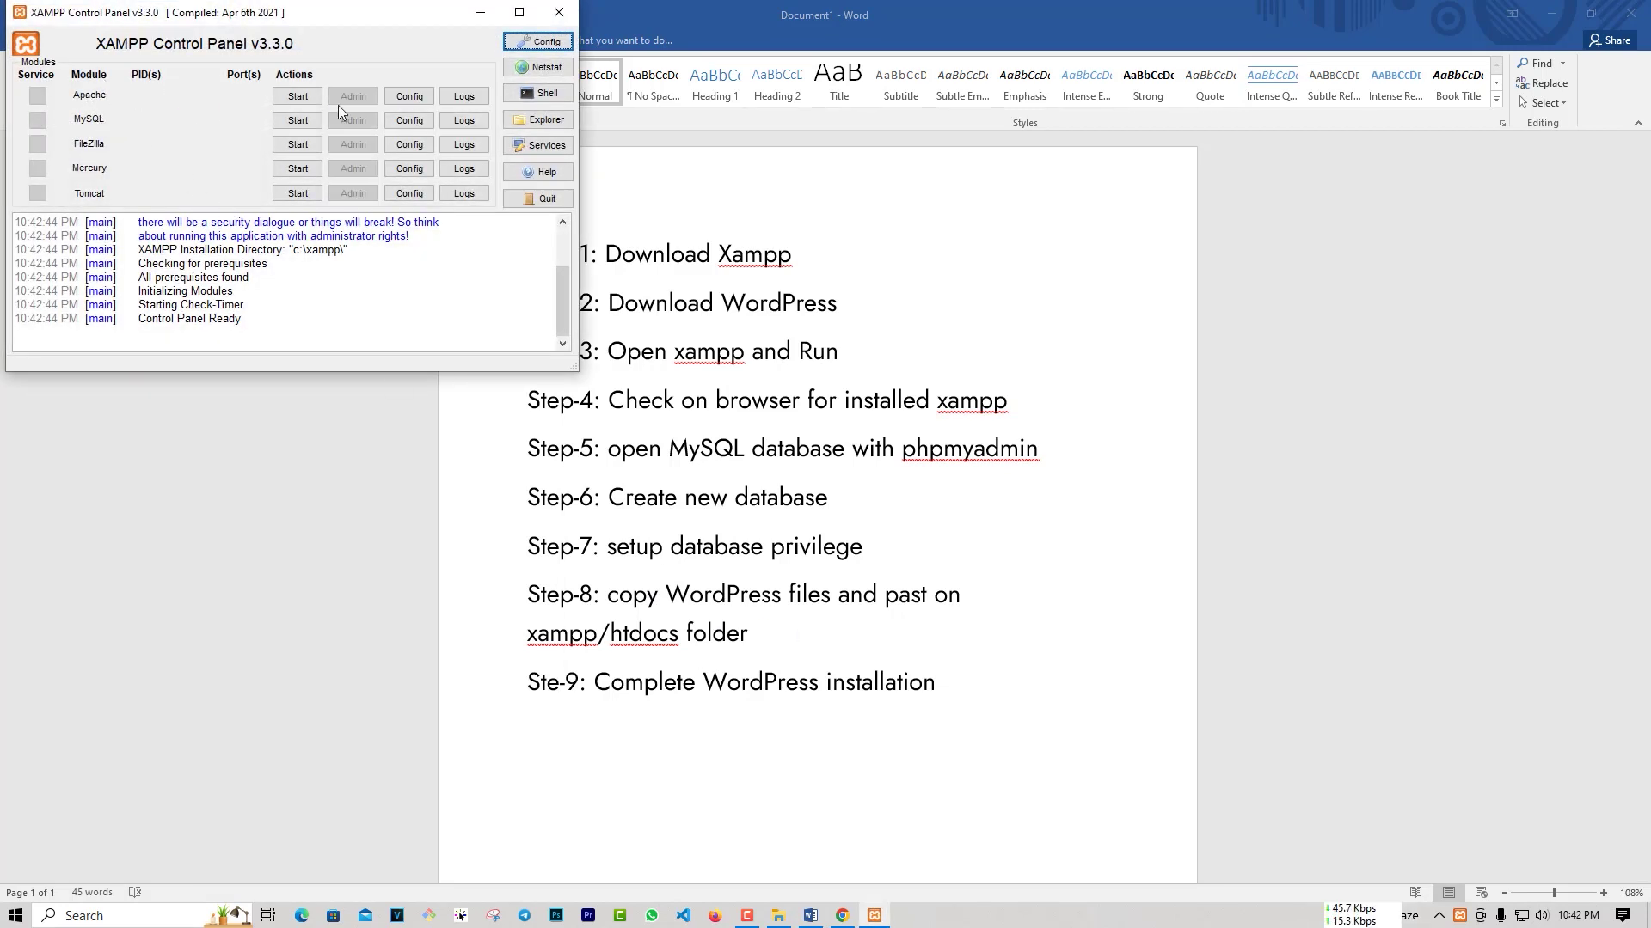
left_click(302, 99)
left_click(301, 121)
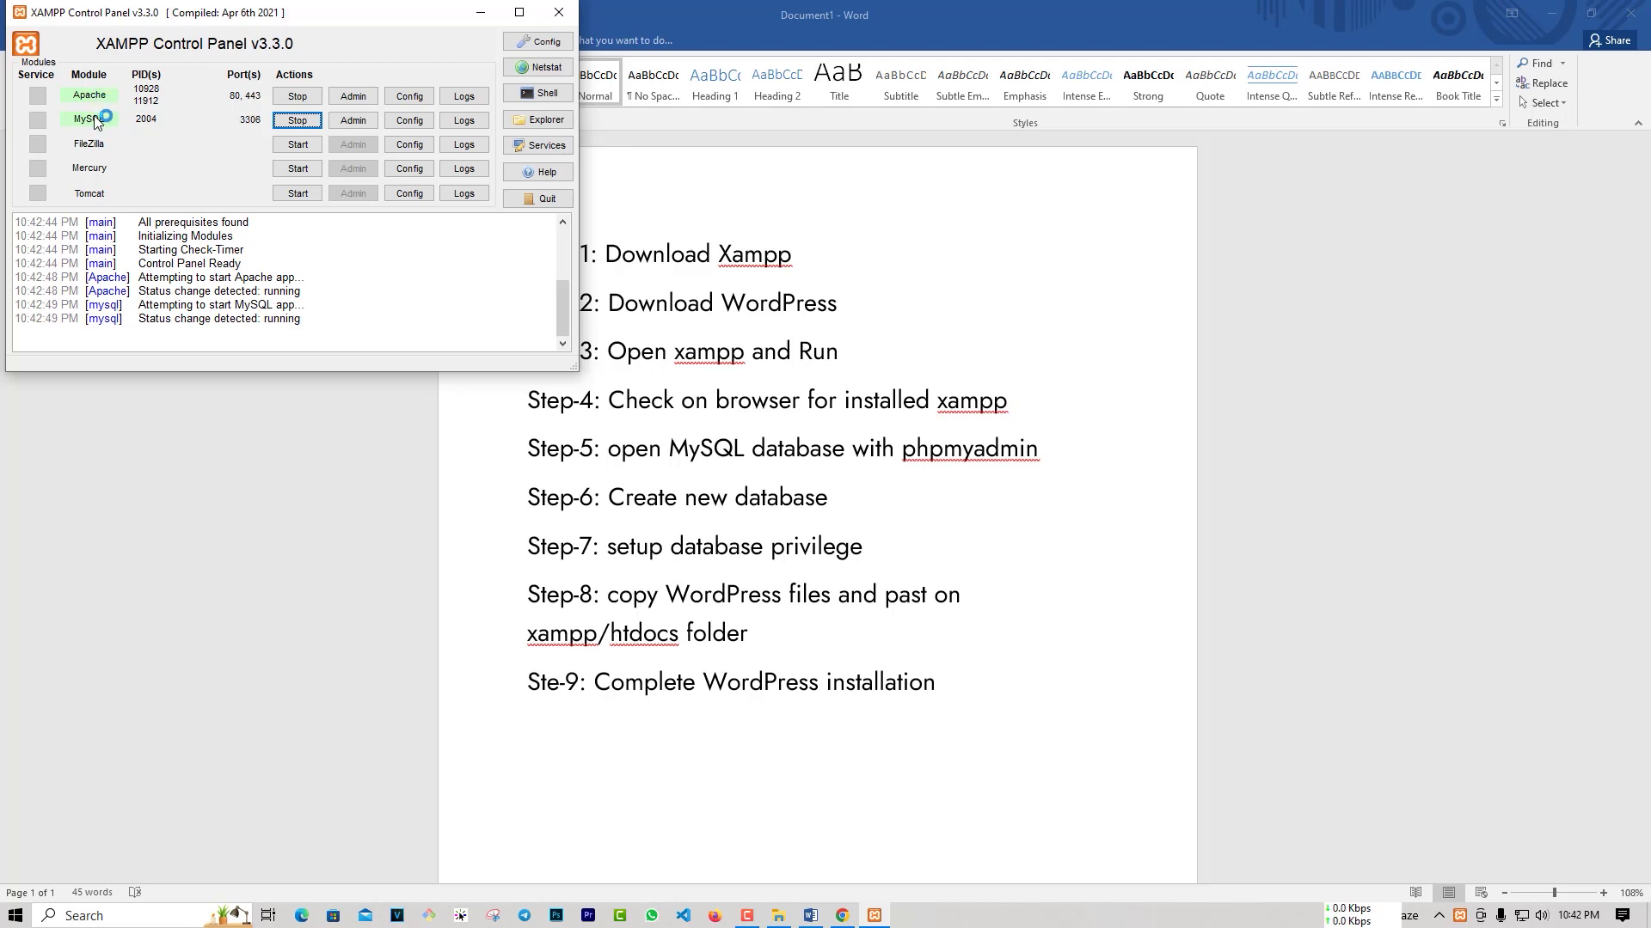
left_click(483, 15)
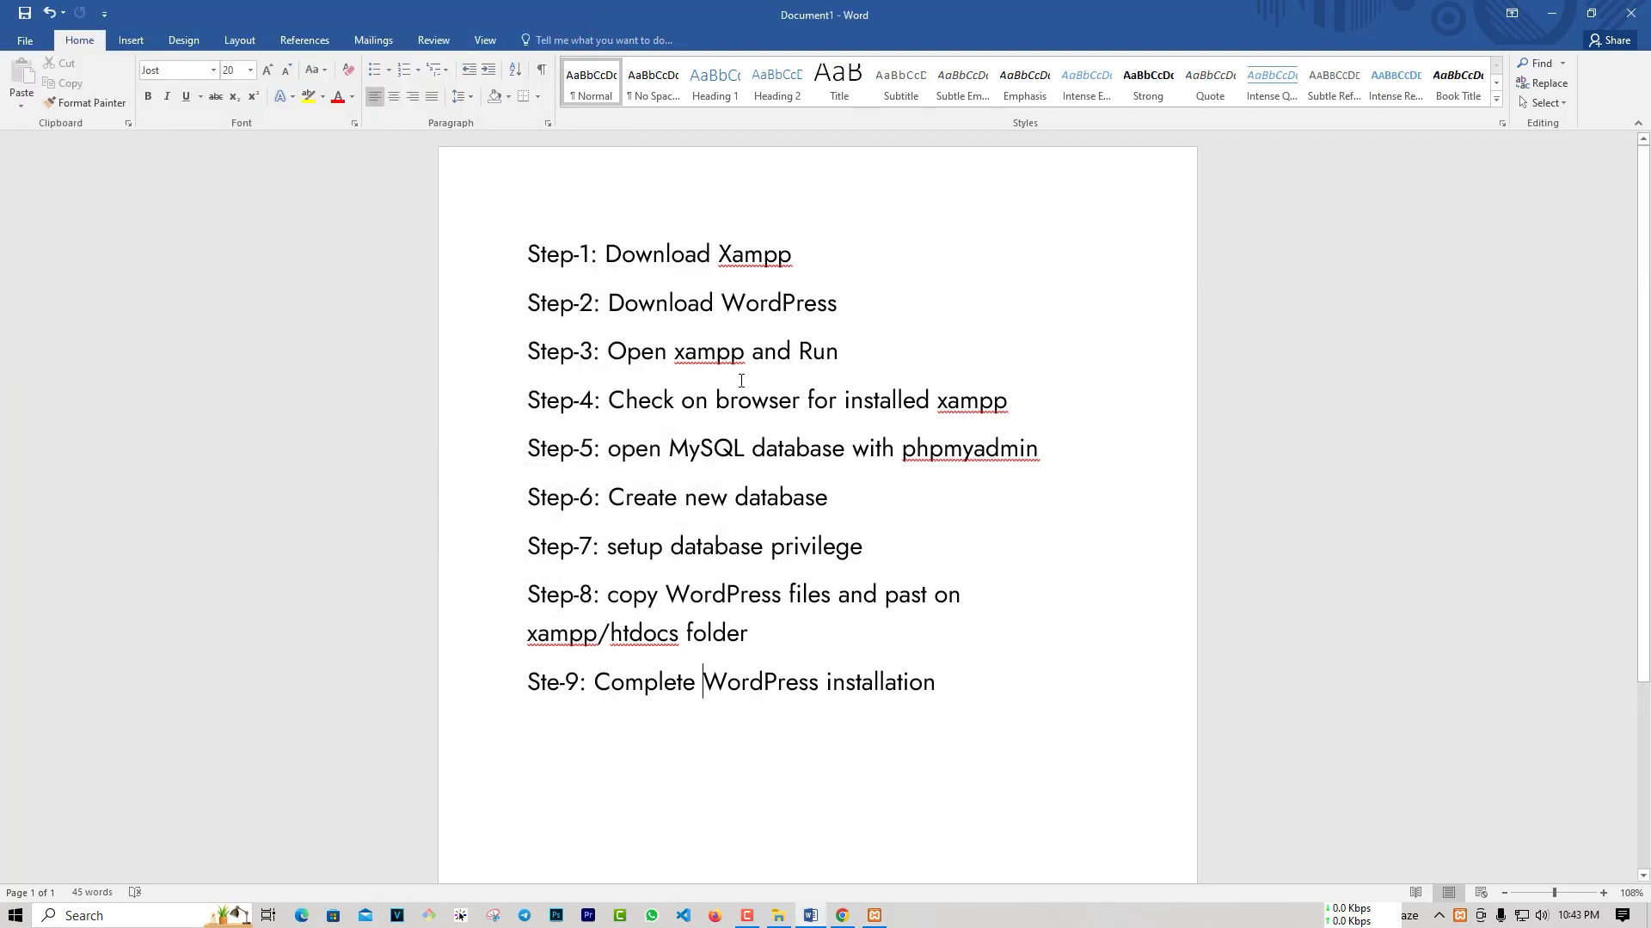
Step: Load localhost in a new Chrome tab to show the XAMPP Dashboard welcome page
left_click(842, 916)
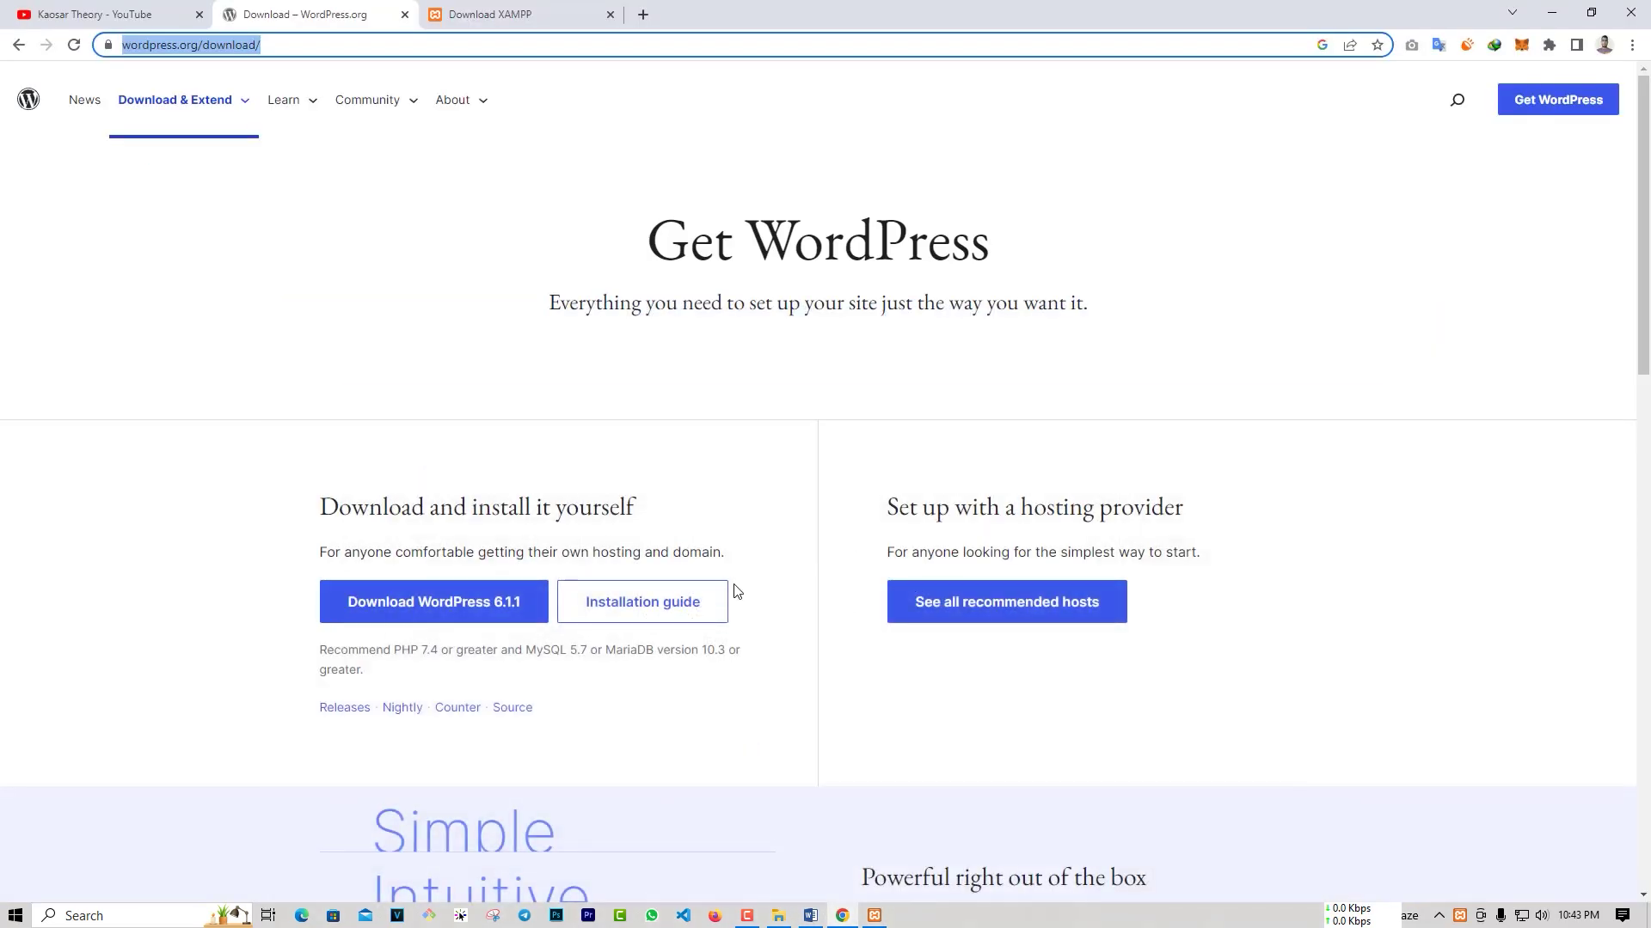
left_click(643, 15)
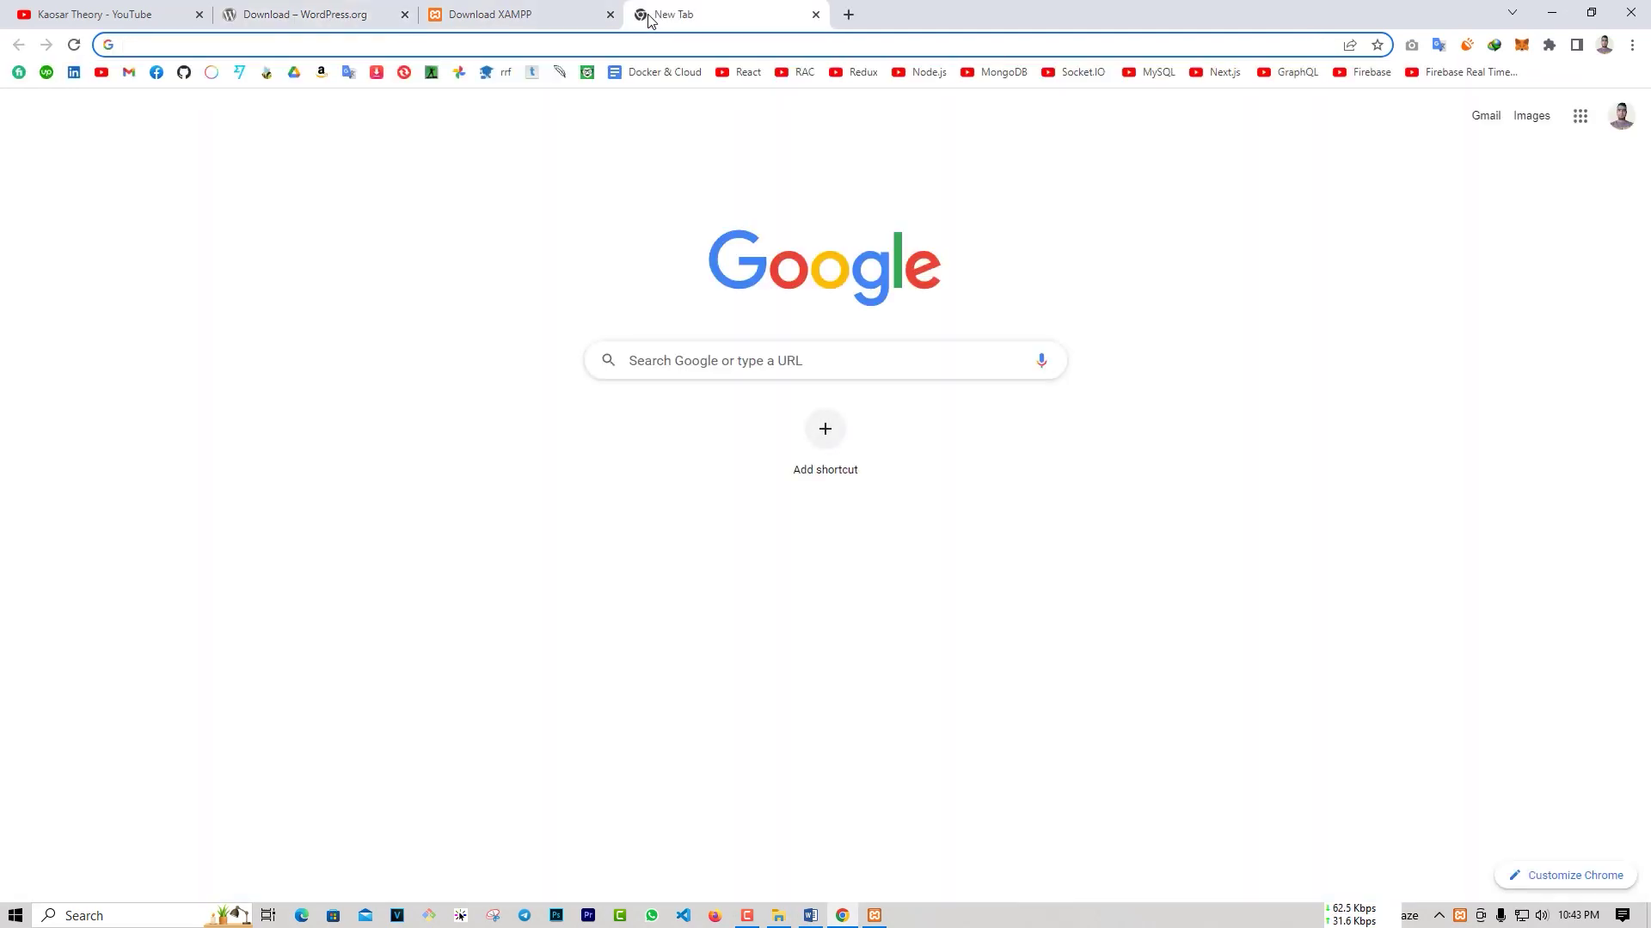
type("localhost")
key("Return")
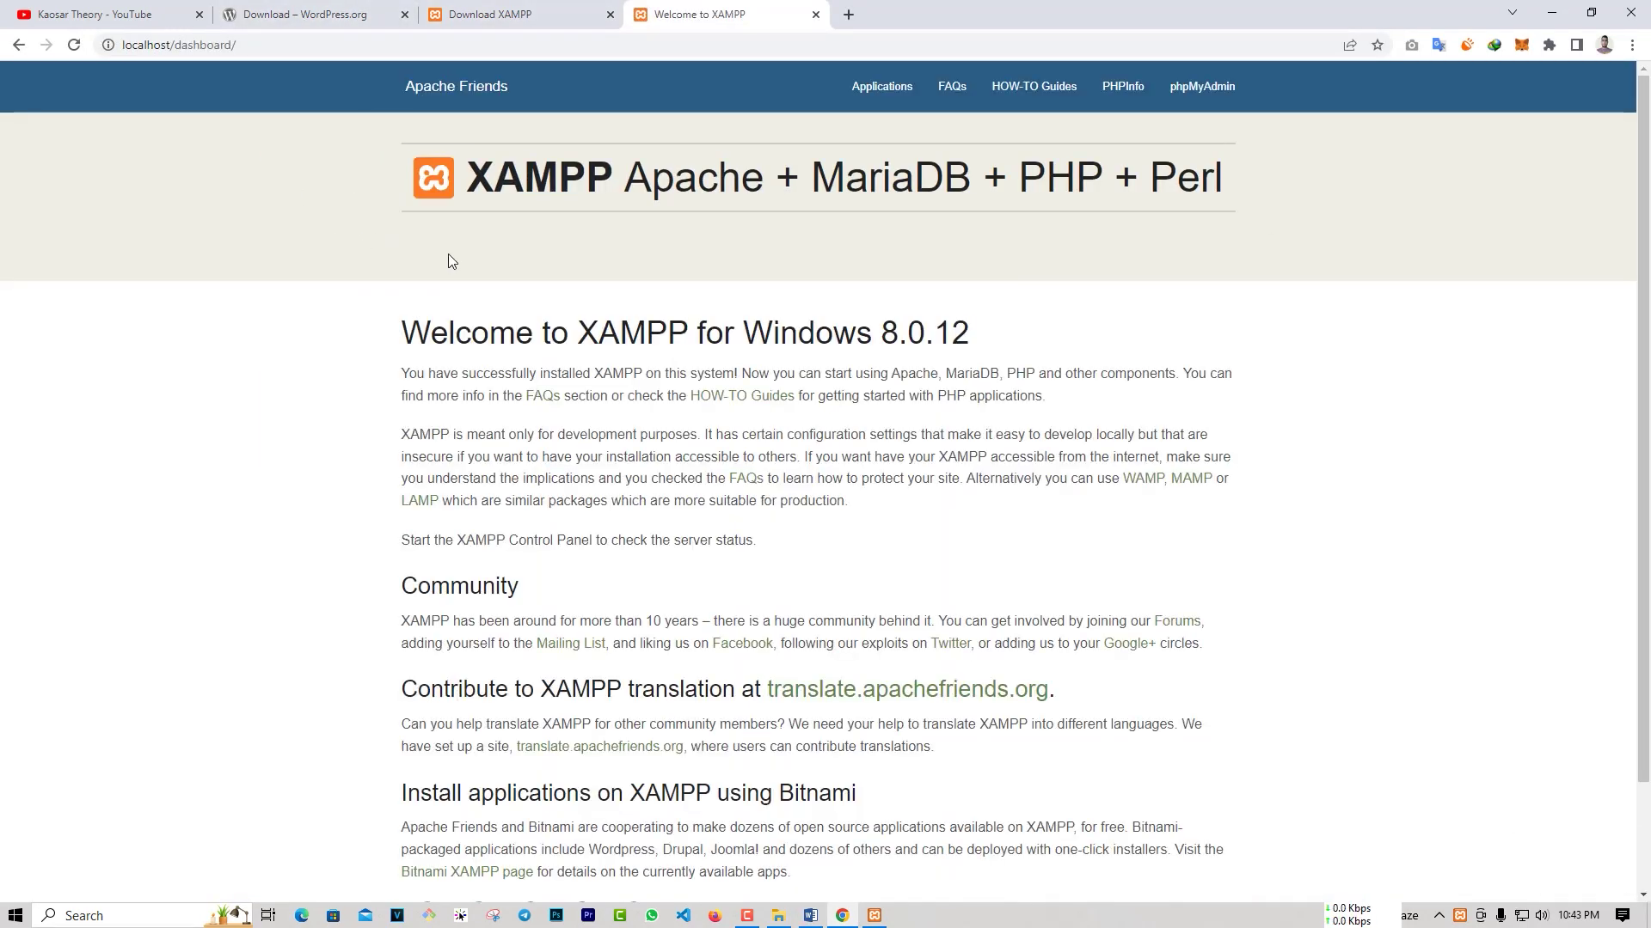
Step: Replace 'dashboard/' in the address to open localhost/phpmyadmin
left_click(810, 916)
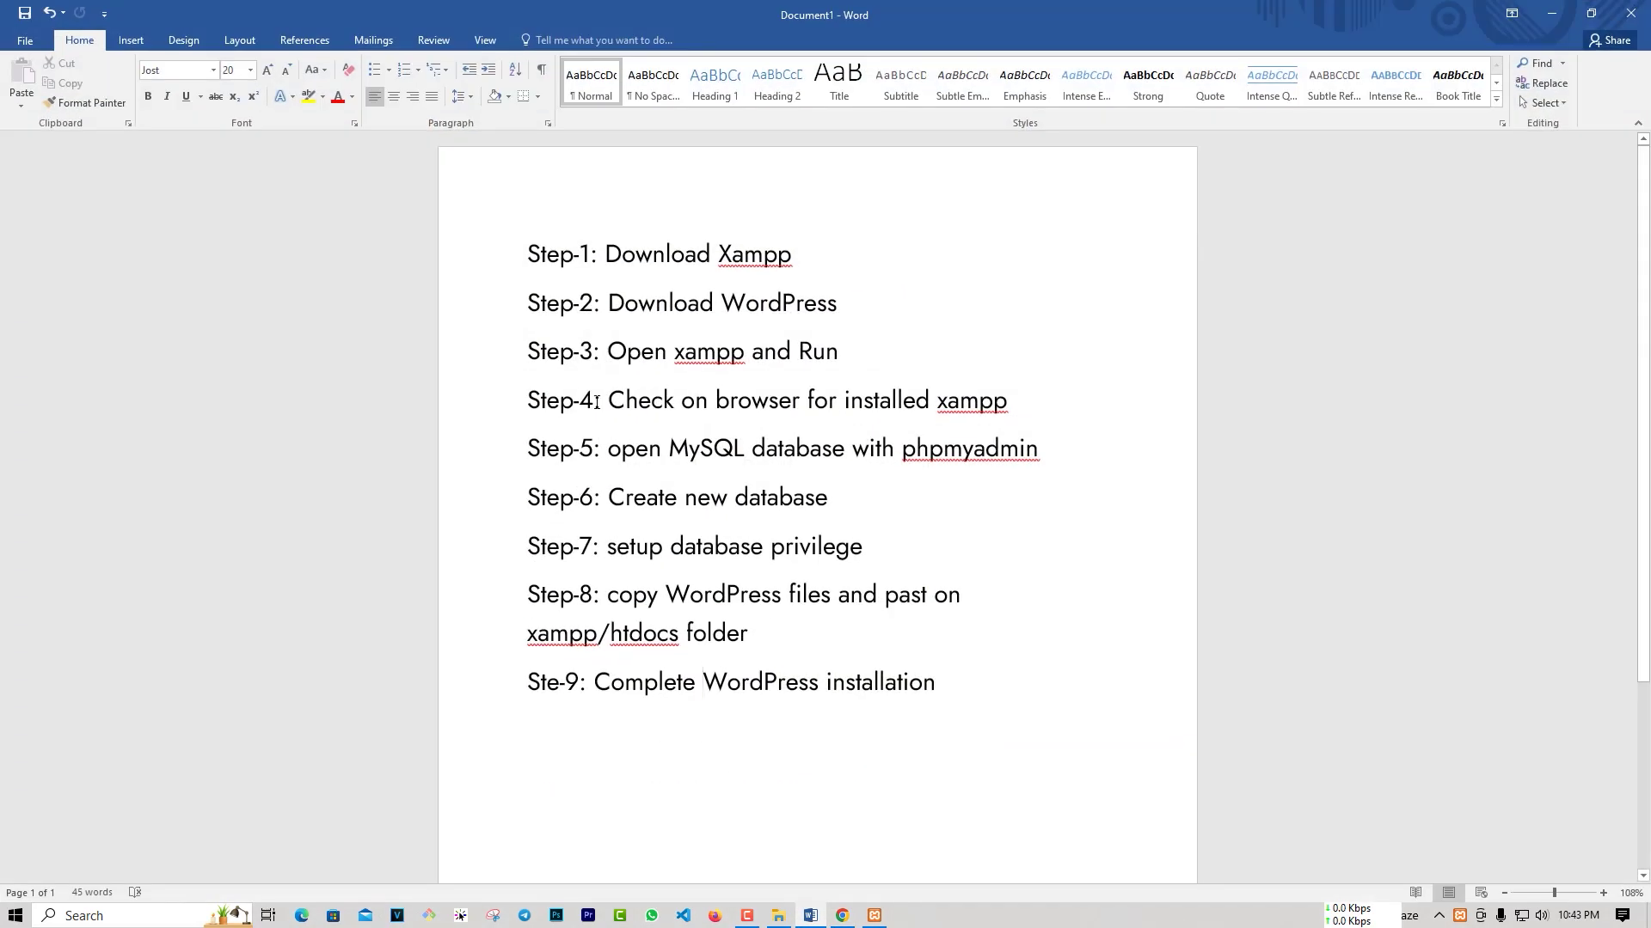
left_click(842, 916)
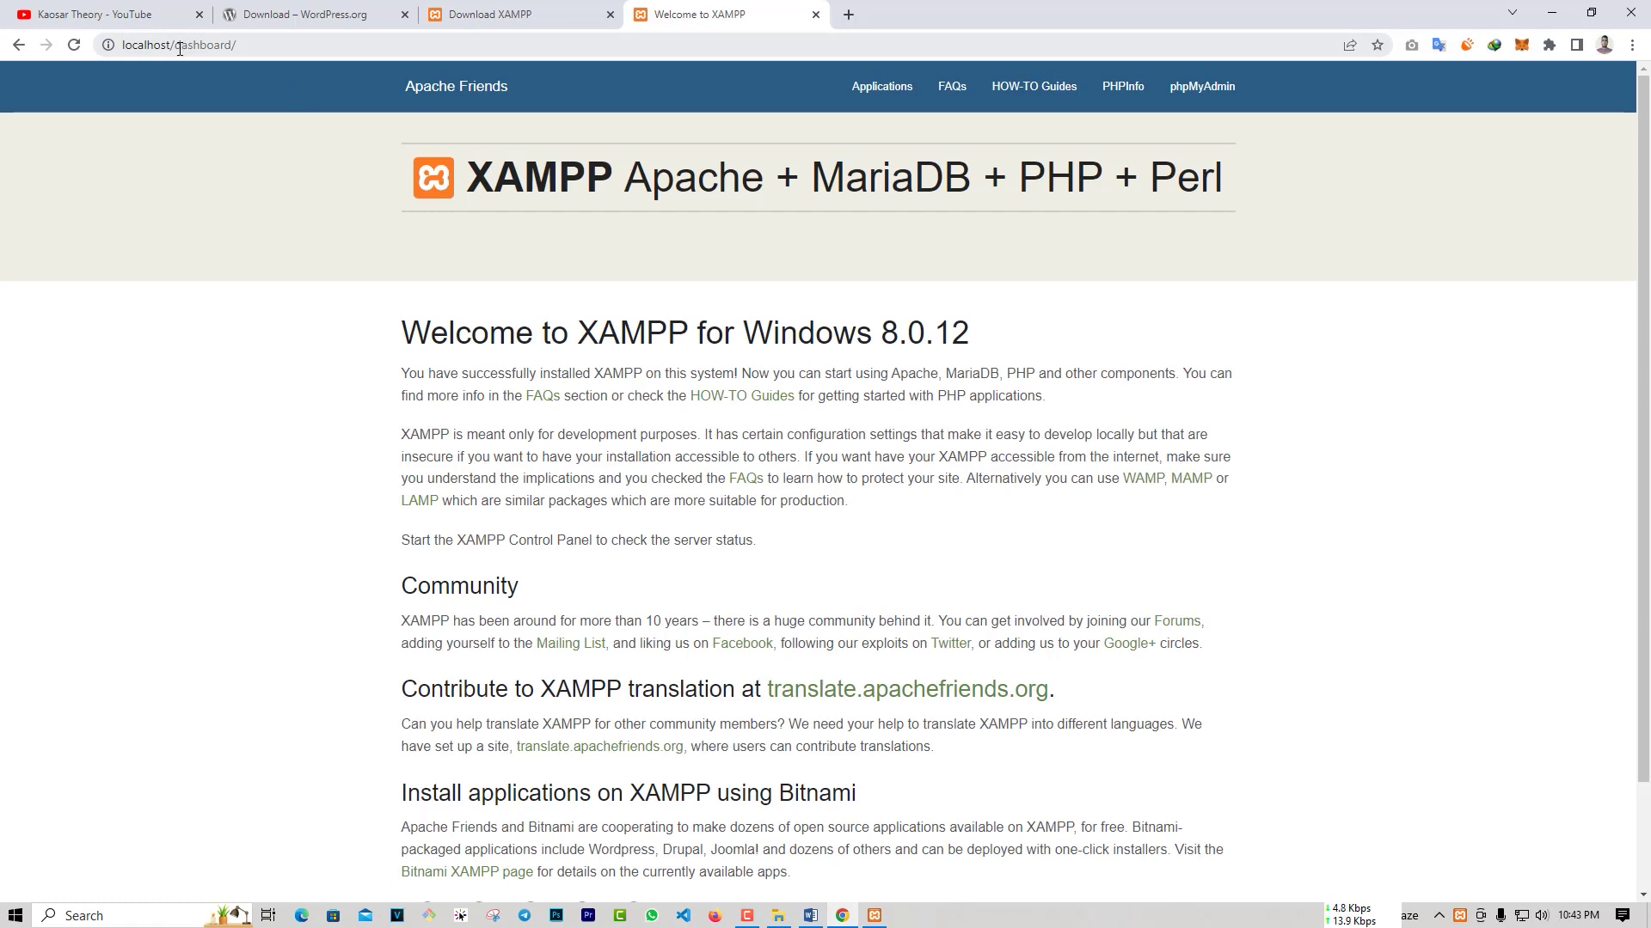
left_click_drag(176, 44, 301, 57)
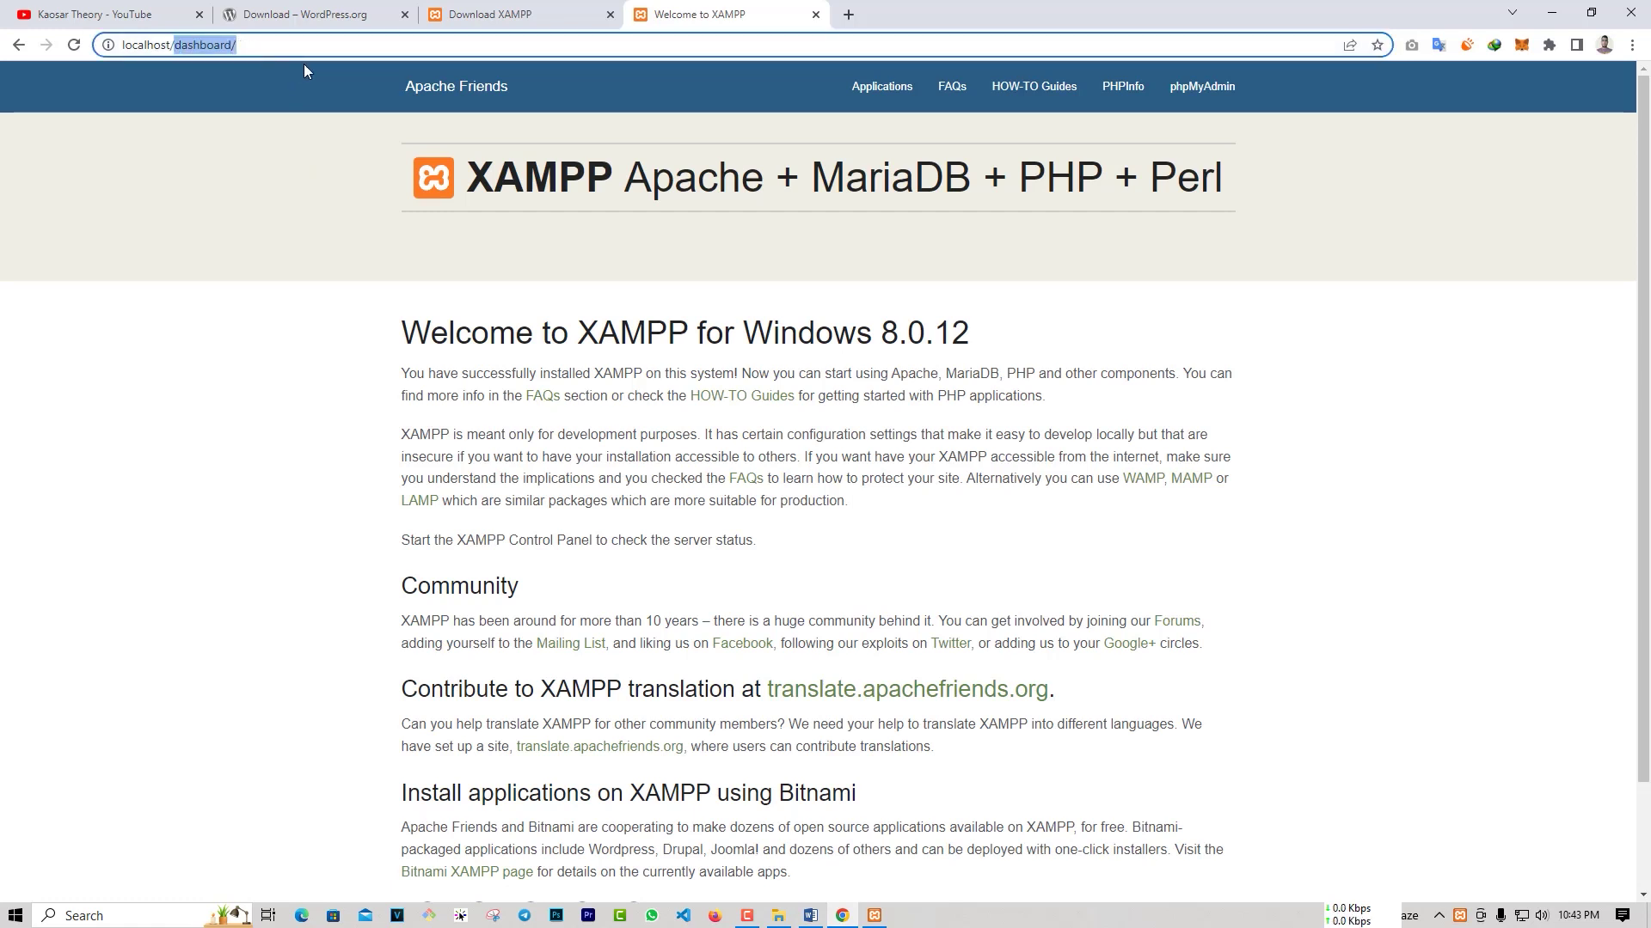
type("php")
key("Down")
key("Down")
key("Down")
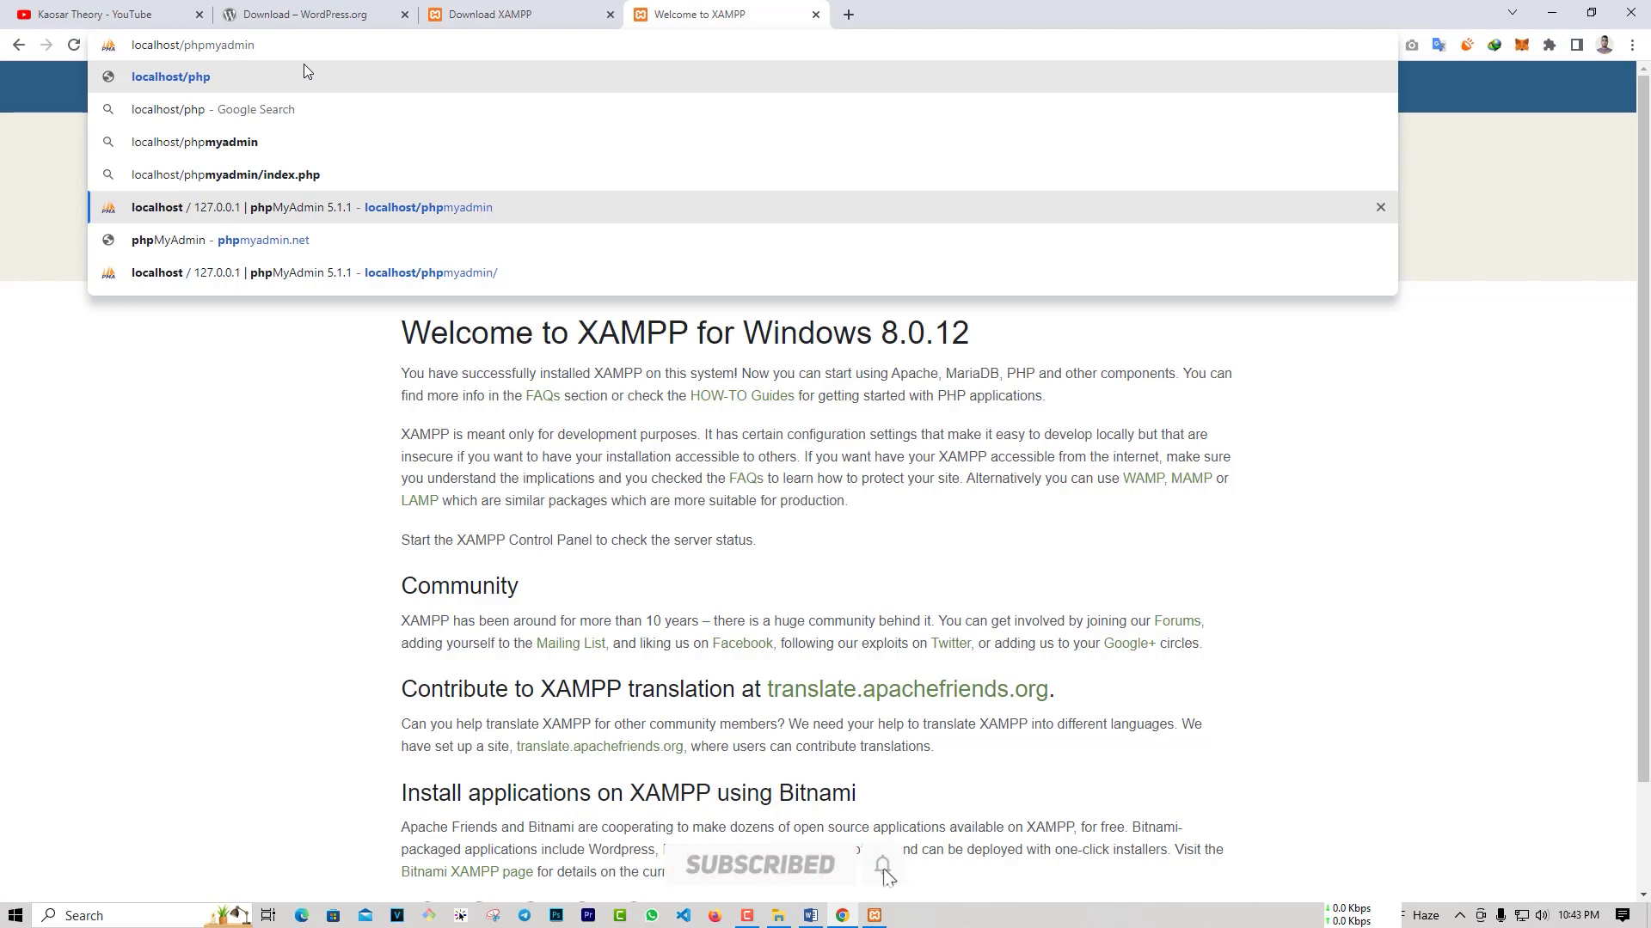
key("Return")
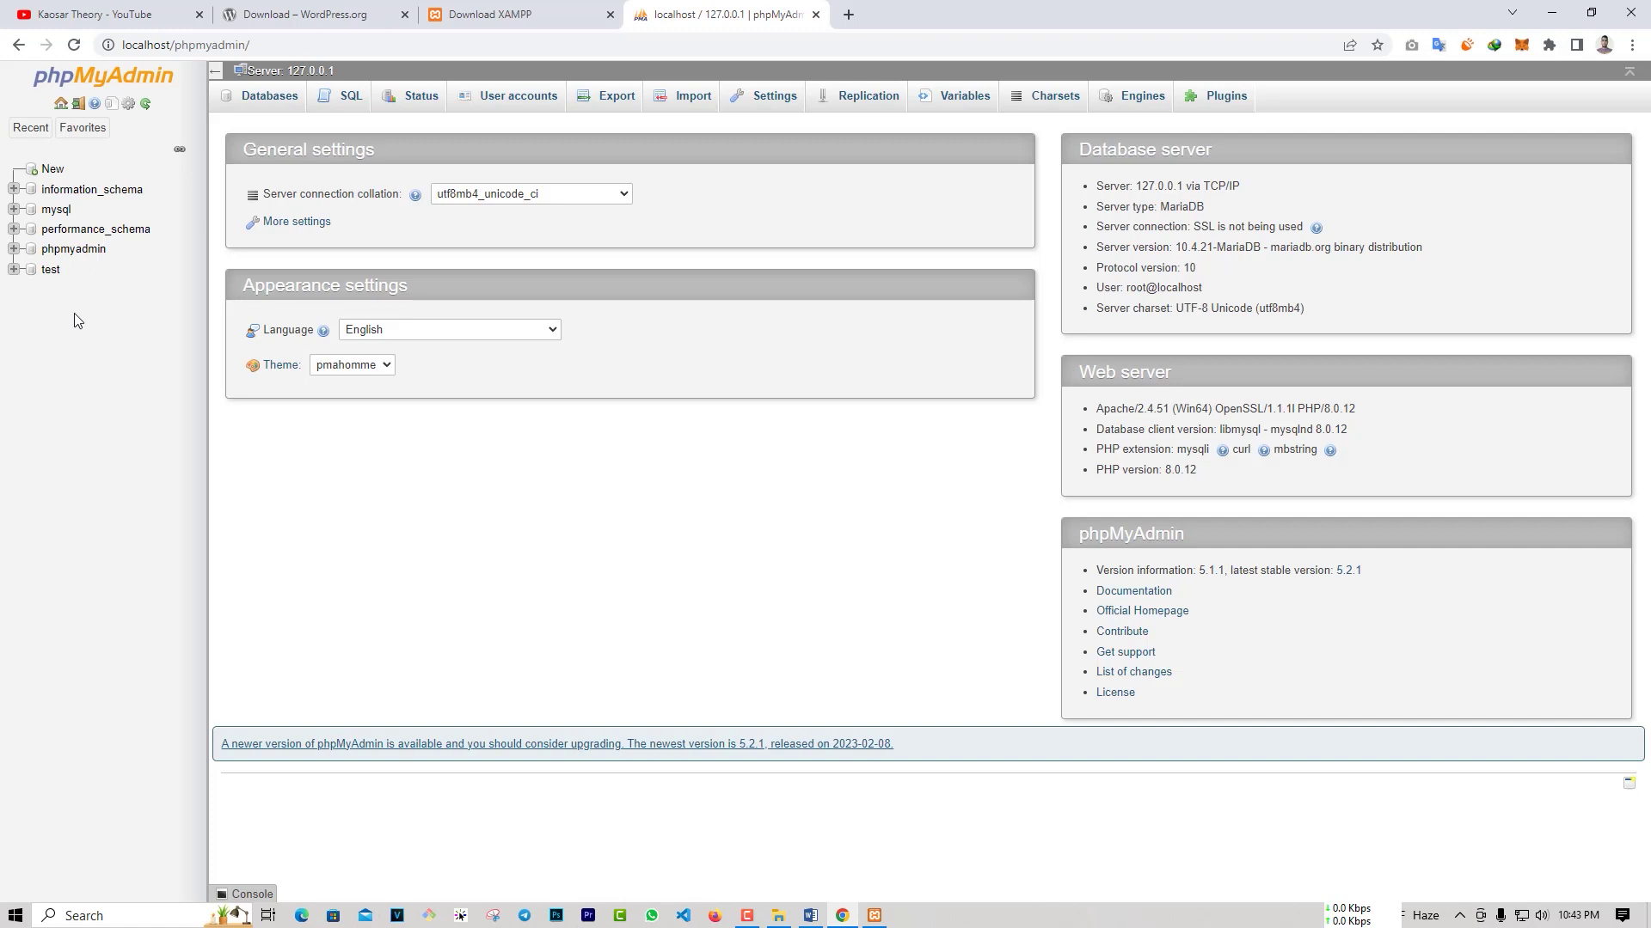
Step: Create a new database named wordpressdb in phpMyAdmin
left_click(50, 170)
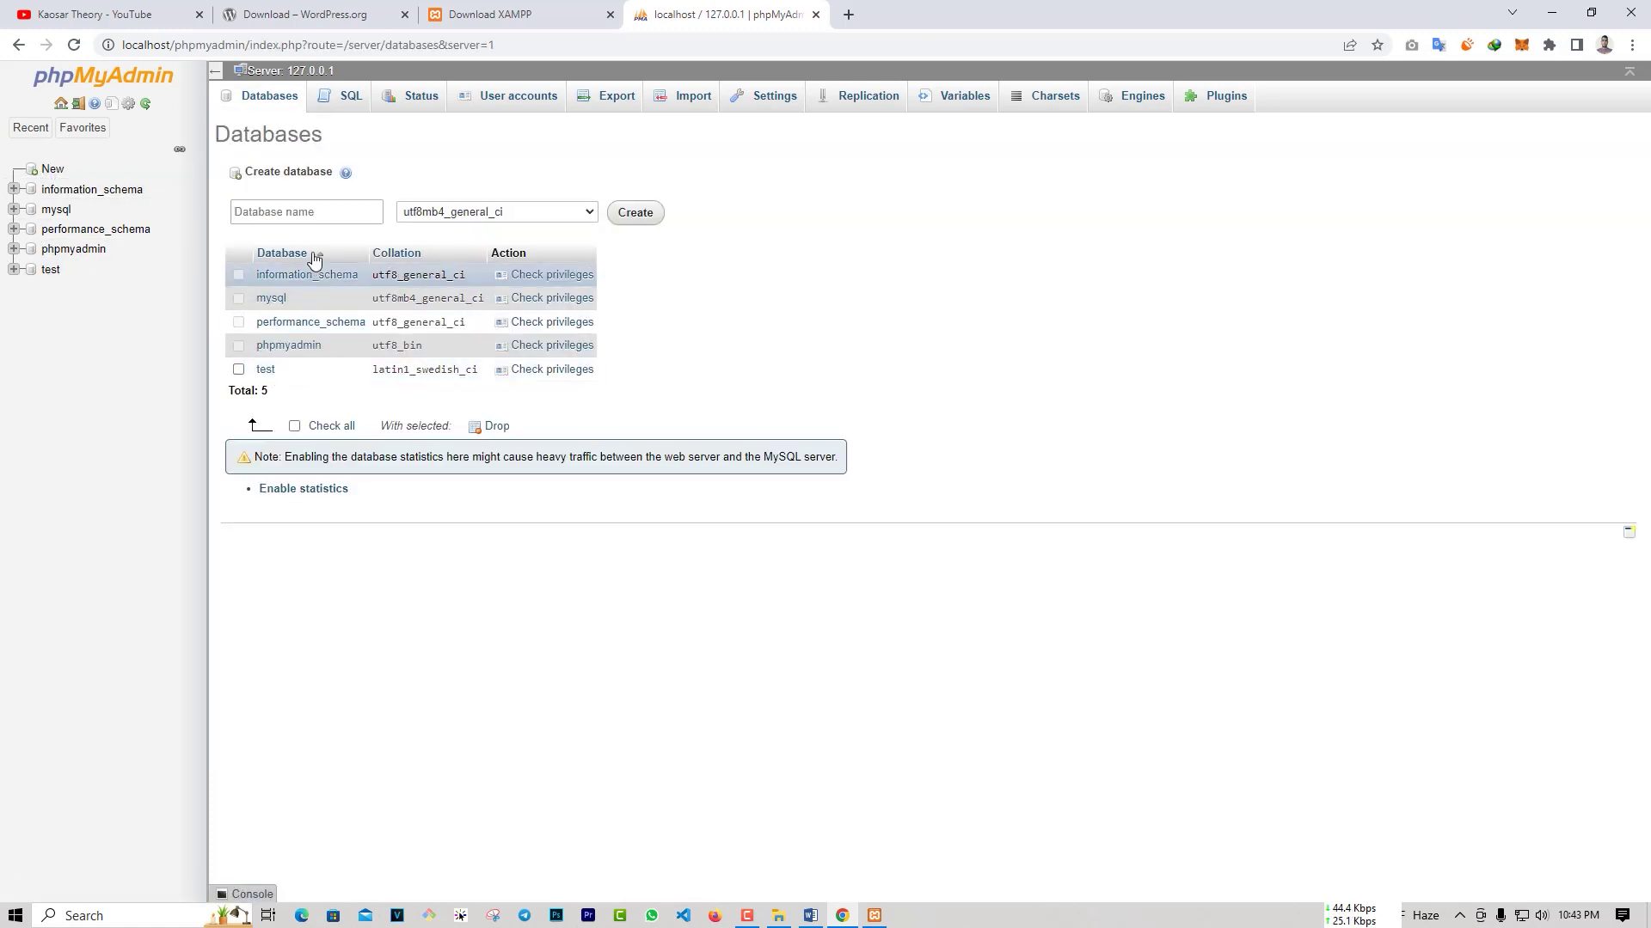
left_click(308, 216)
type("wordpressDB")
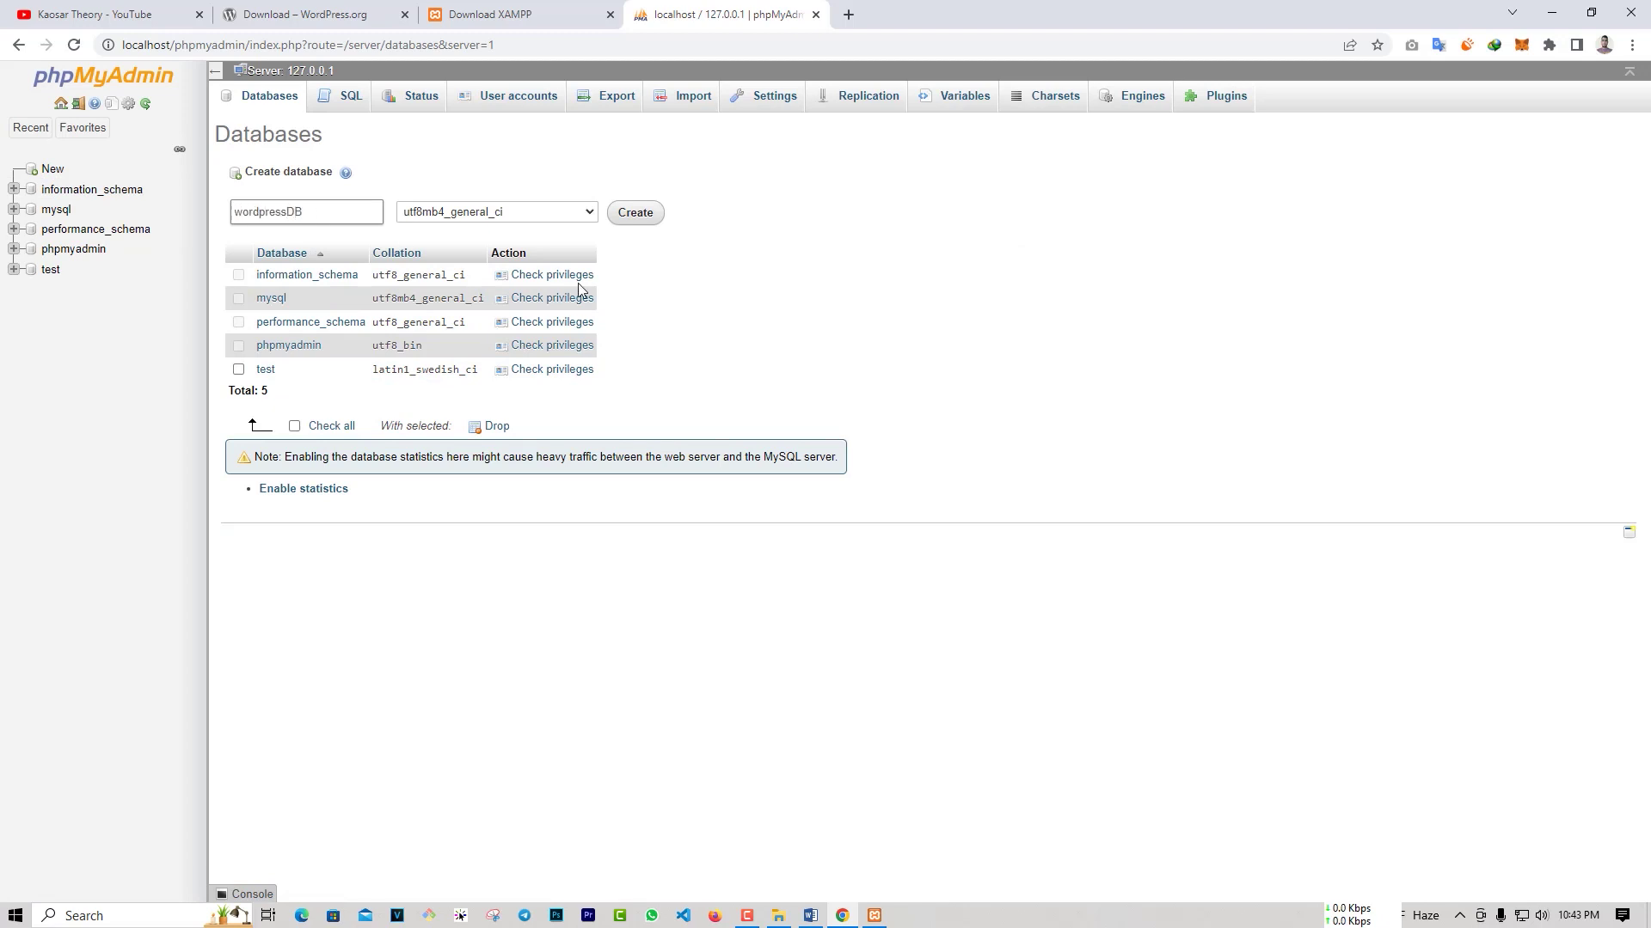
left_click(637, 219)
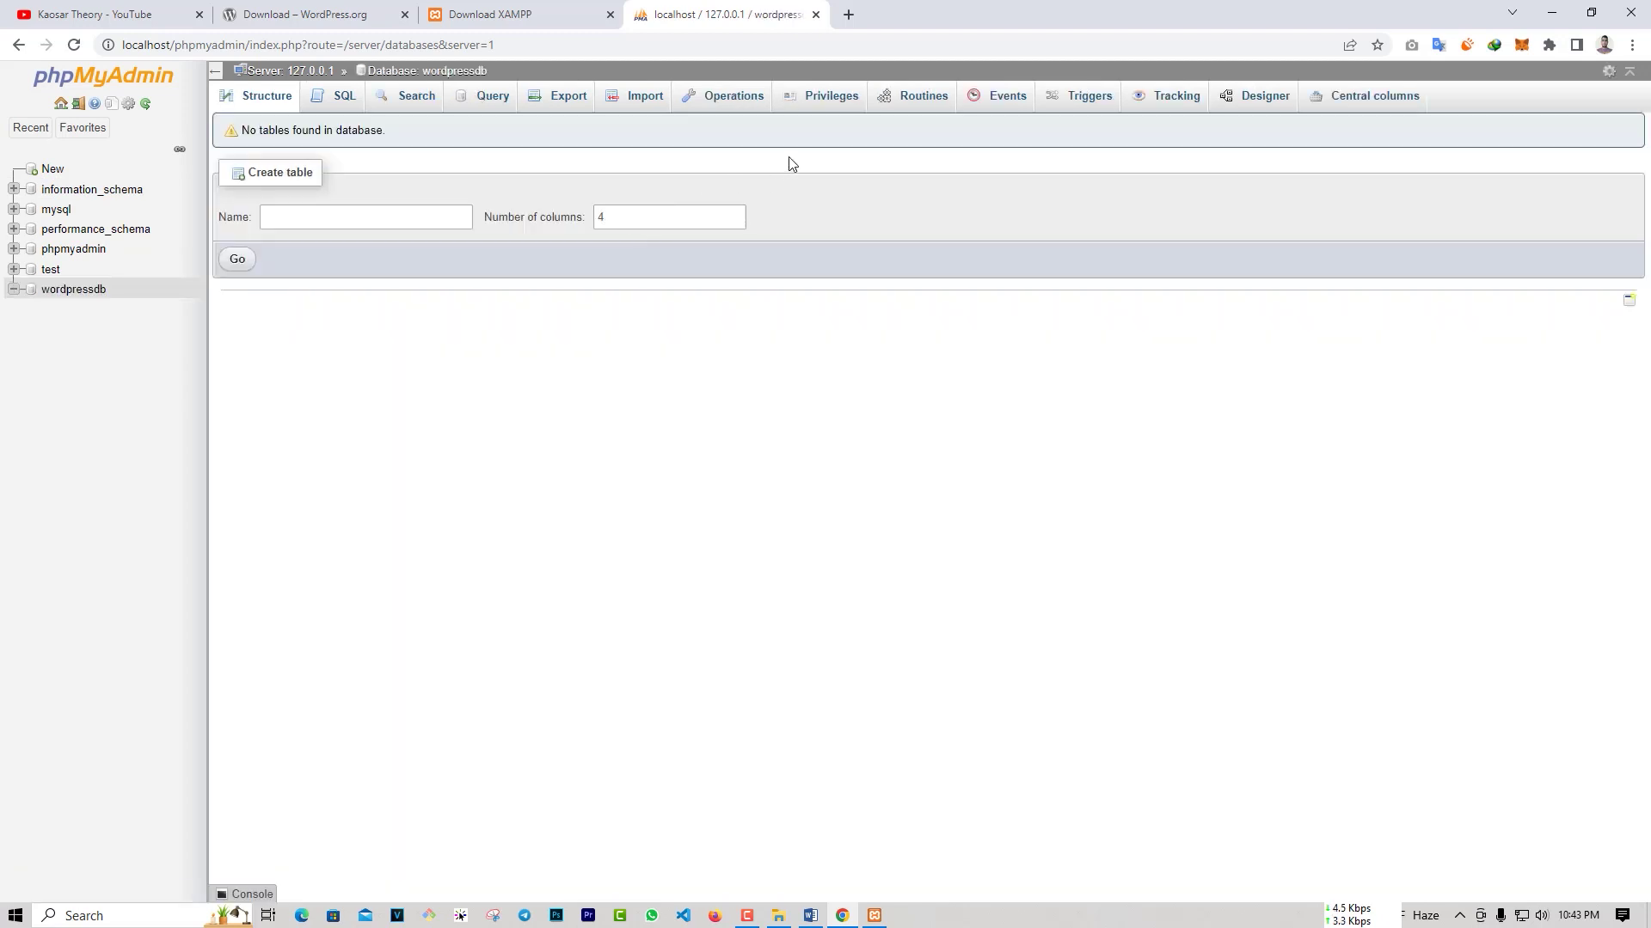
Step: Add a user account with a username and password and all privileges on wordpressdb
left_click(833, 98)
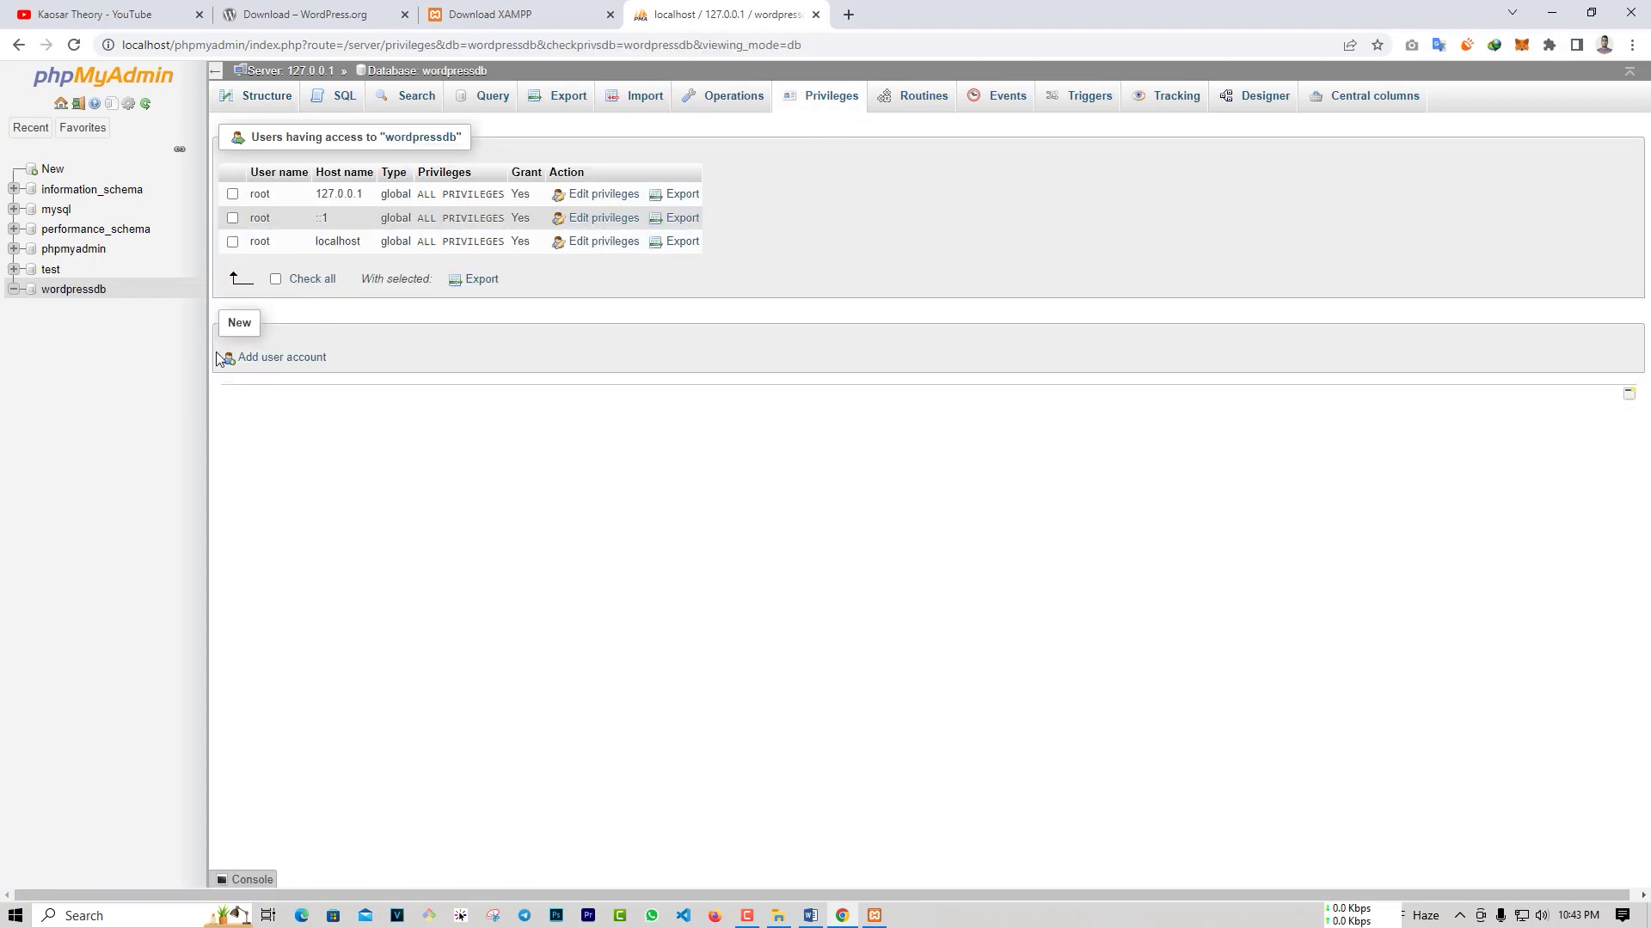
left_click(274, 359)
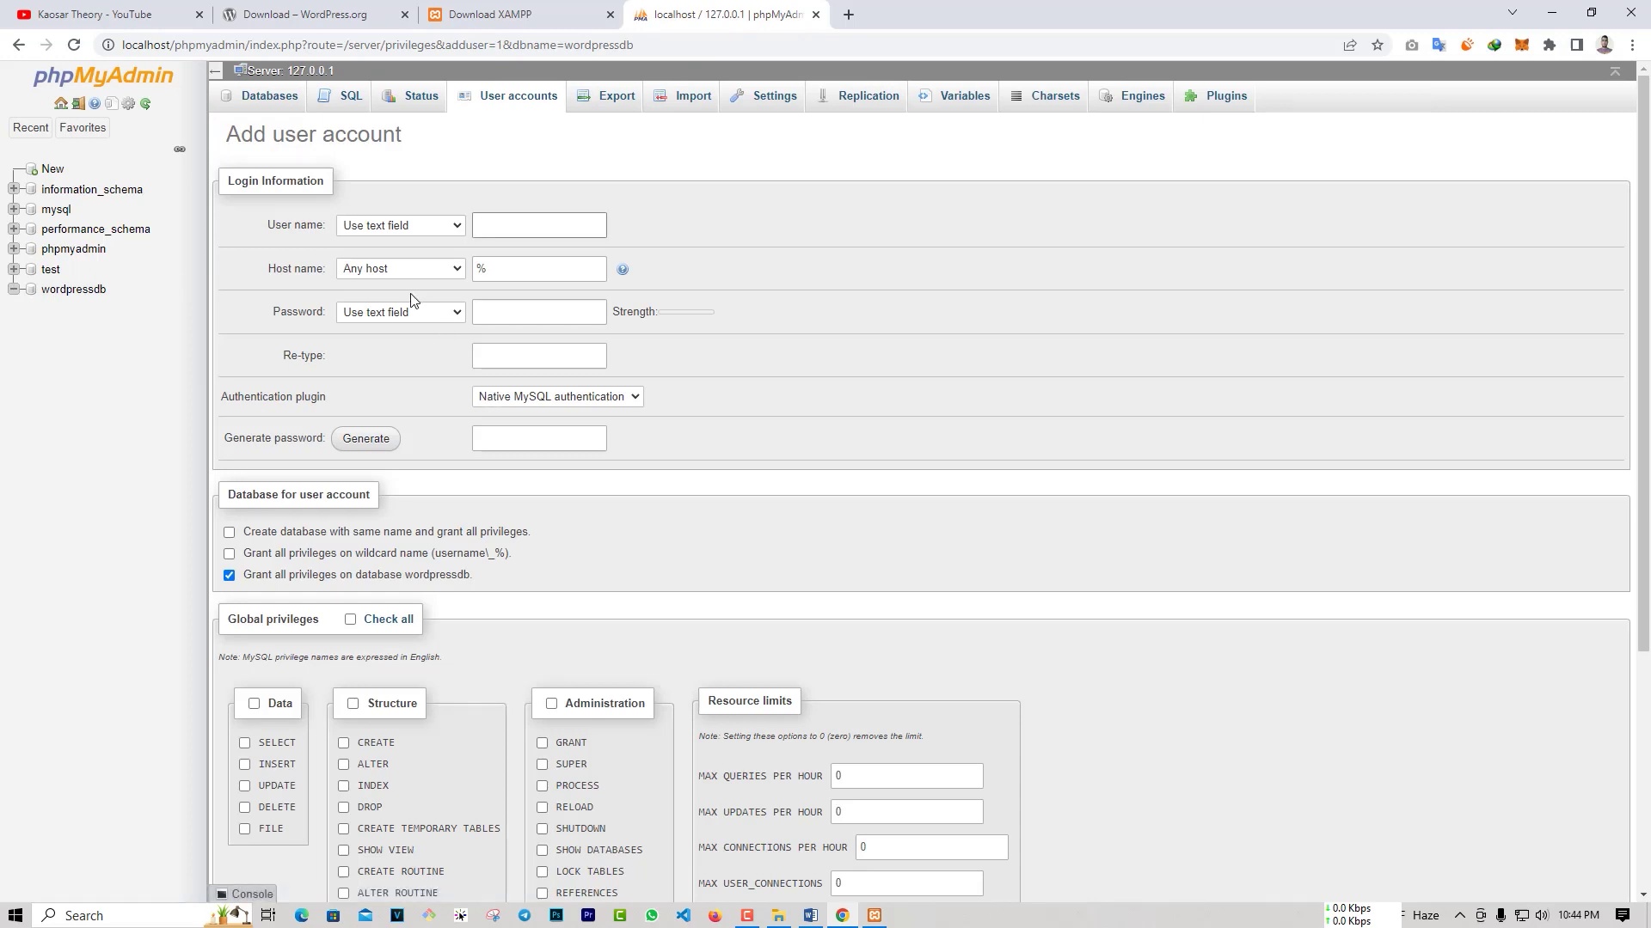
left_click(501, 228)
type("kaosarahamed")
left_click(518, 316)
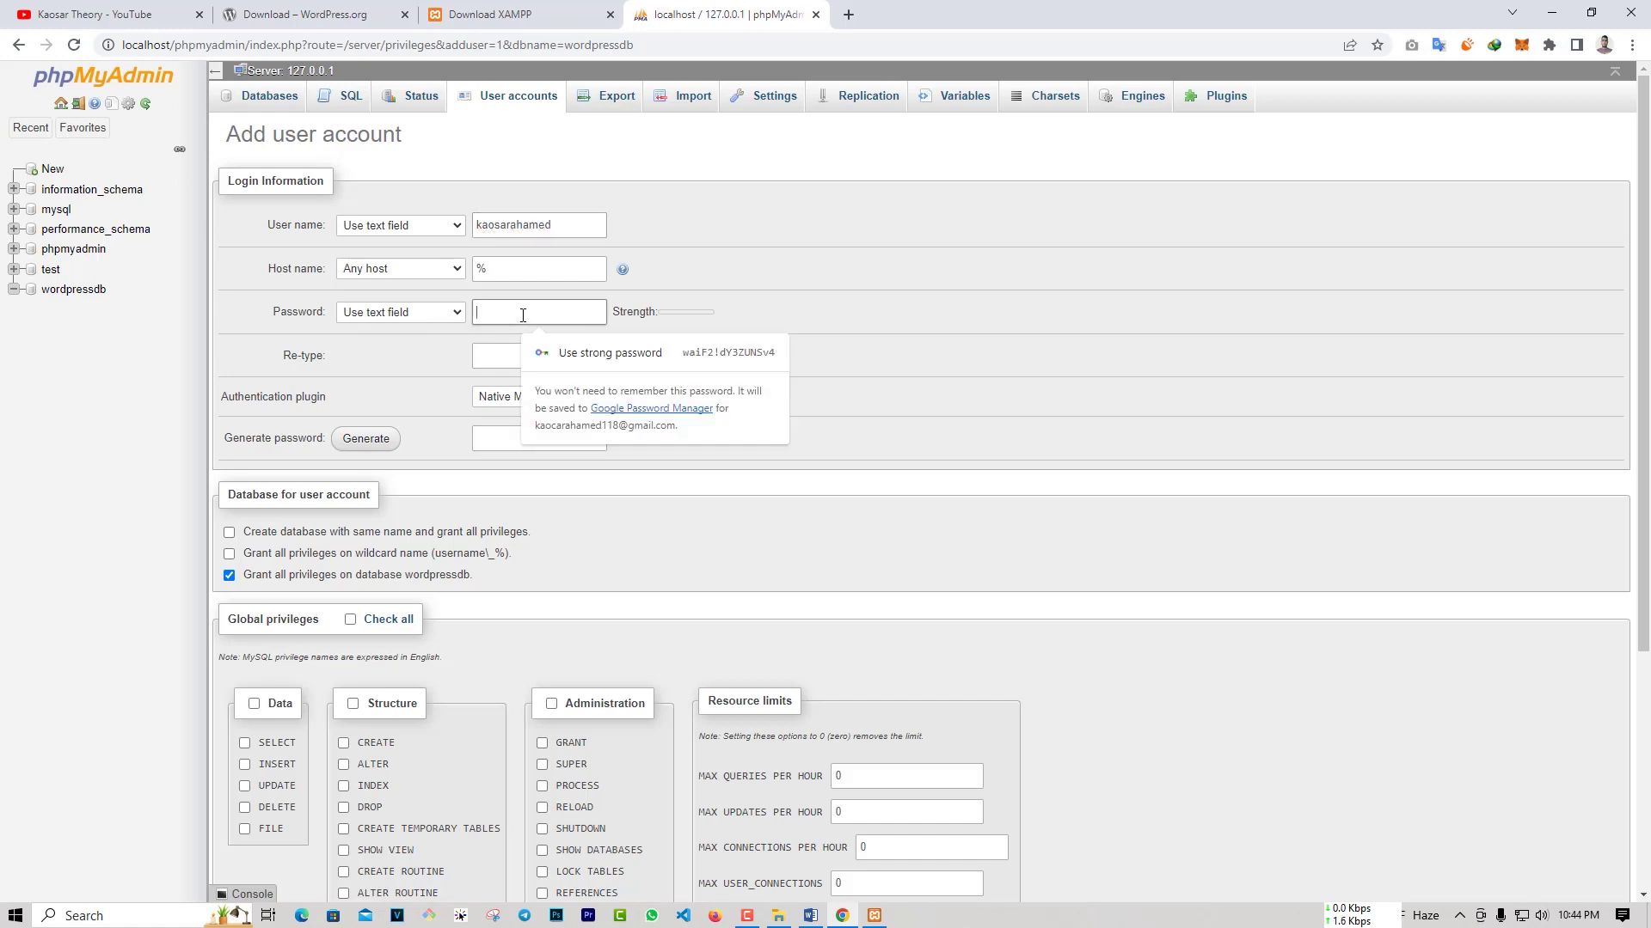
key("ctrl+v")
type("••")
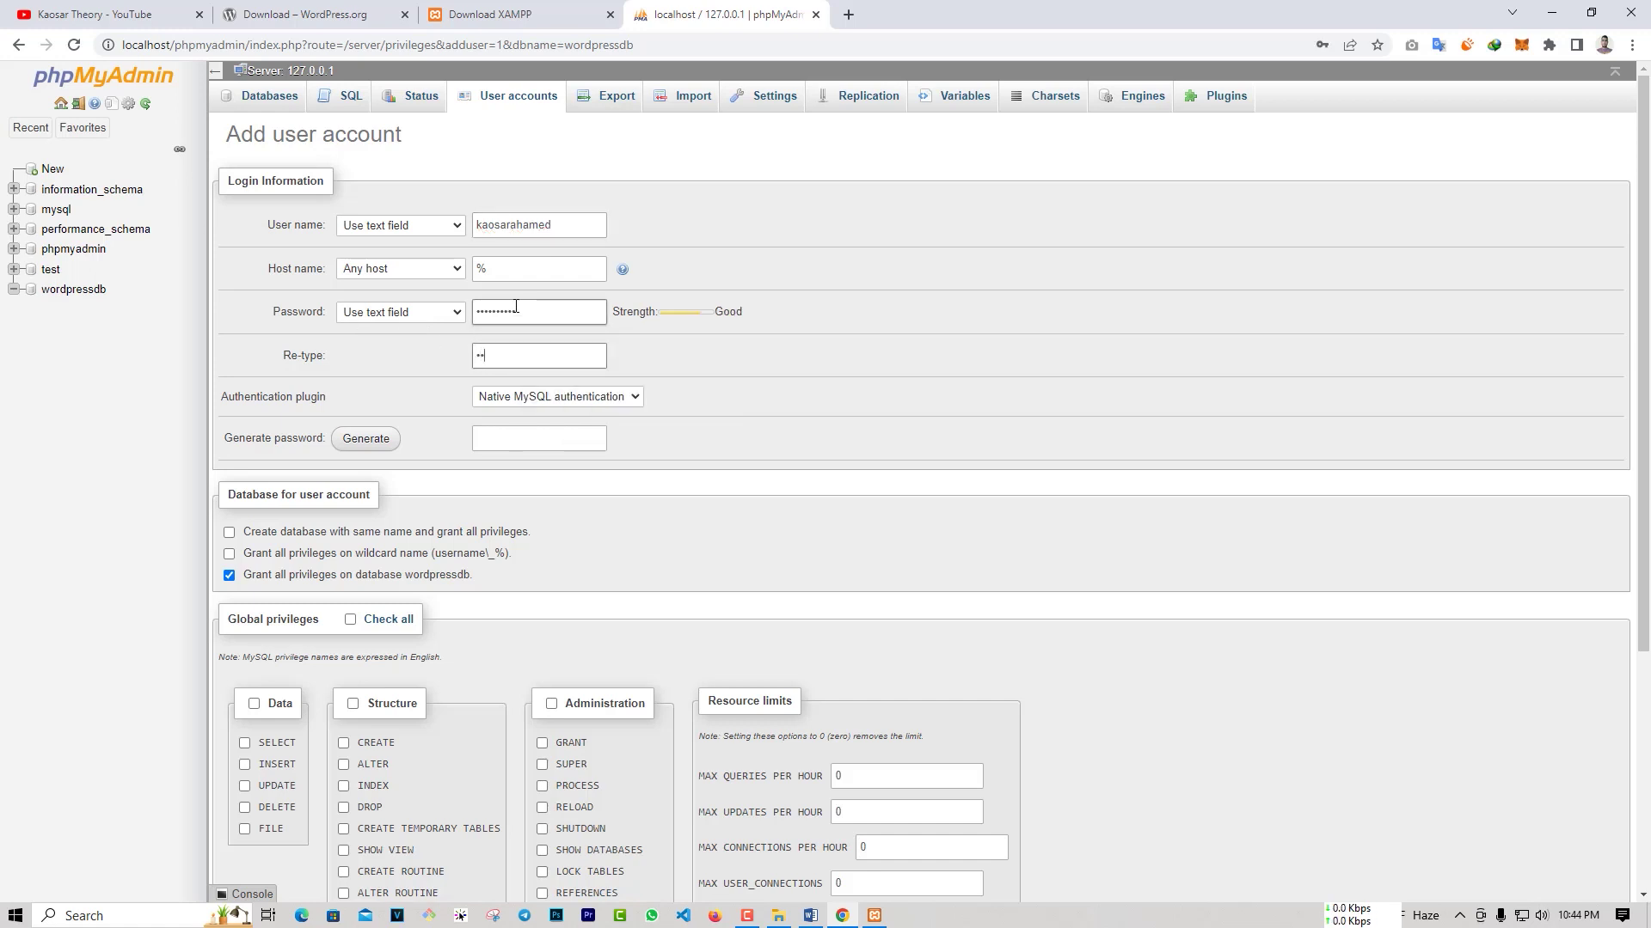
type("•••••••••")
scroll(578, 468, "down", 4)
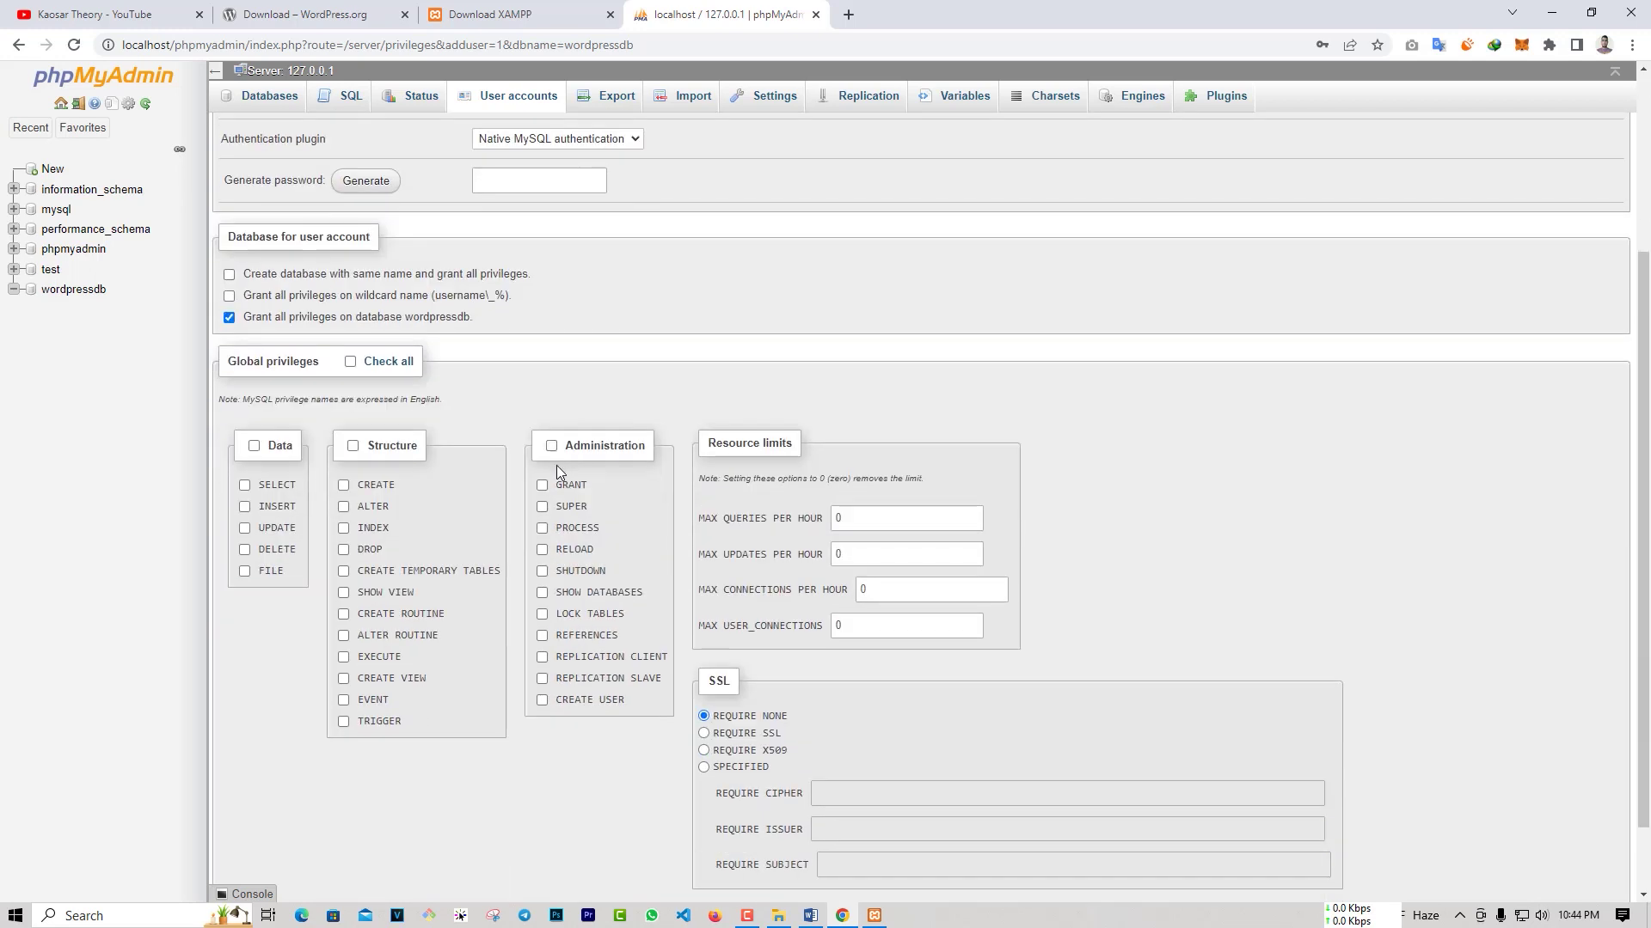
left_click(238, 834)
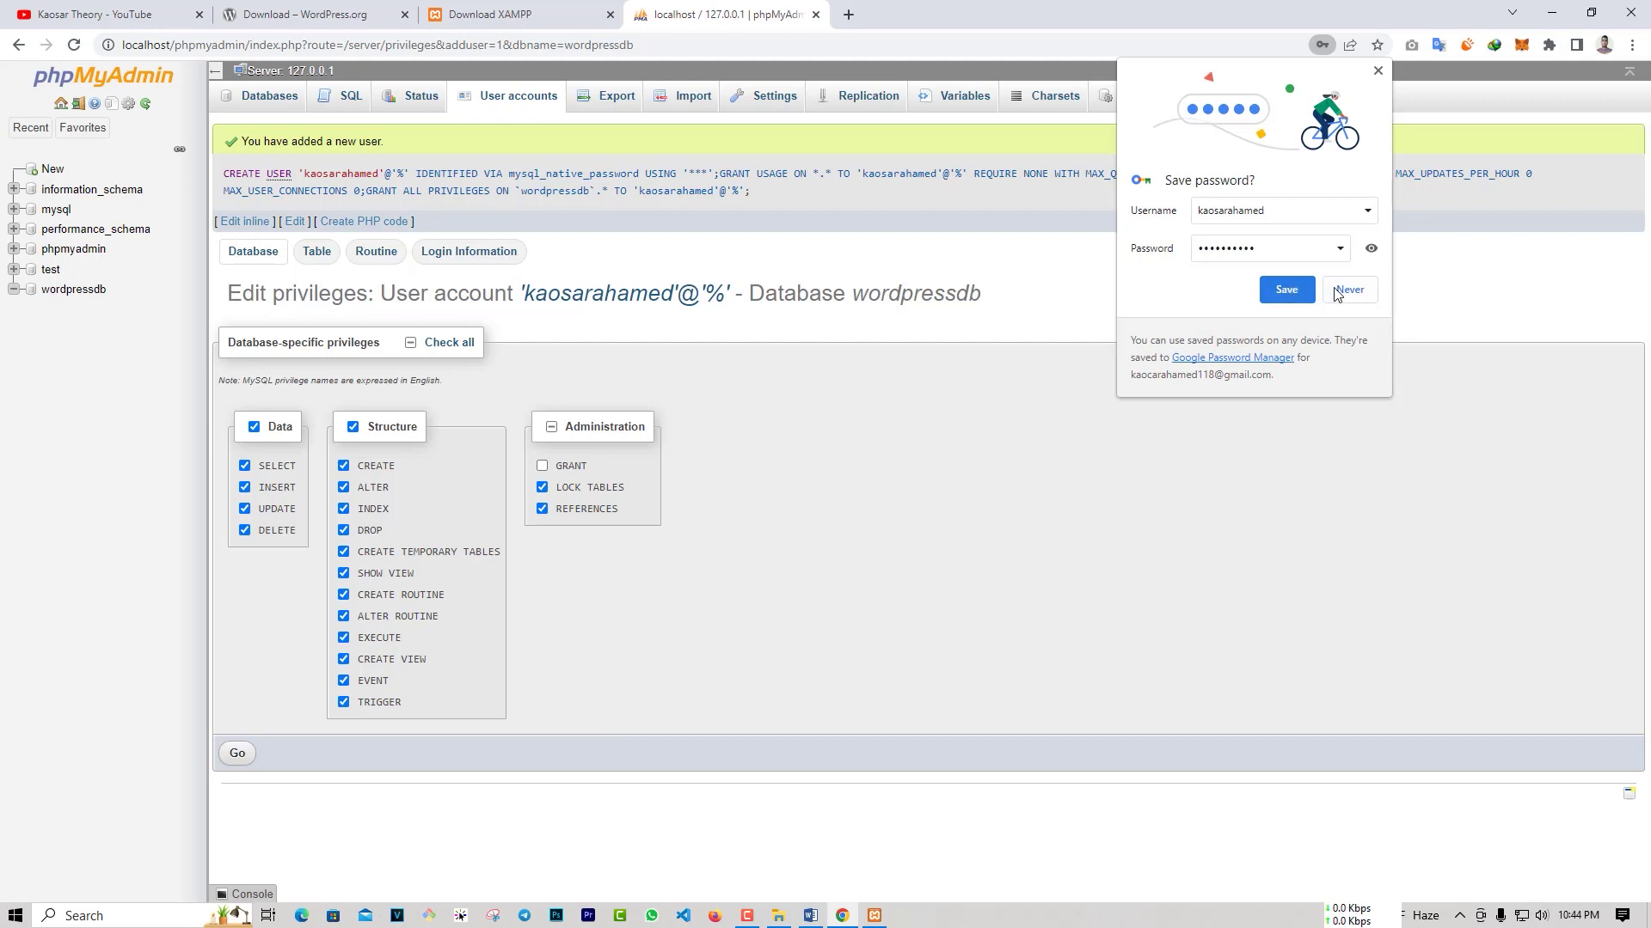
left_click(1304, 292)
key("alt+Tab")
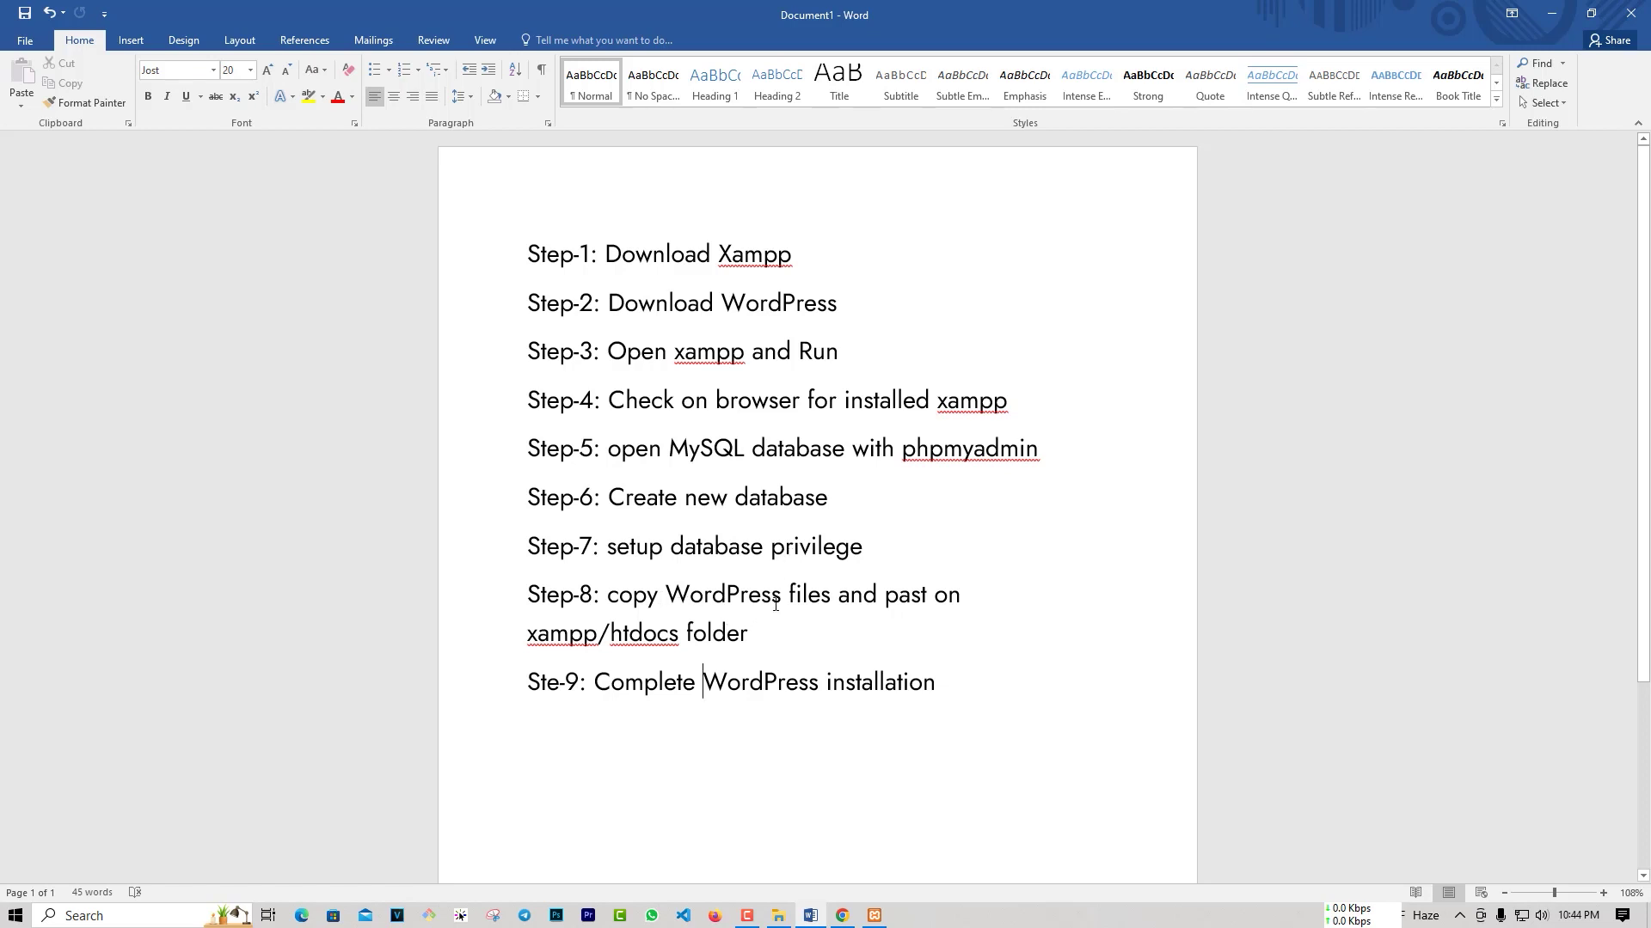
Step: Extract wordpress-6.1.1.zip into the Compressed folder
left_click(778, 916)
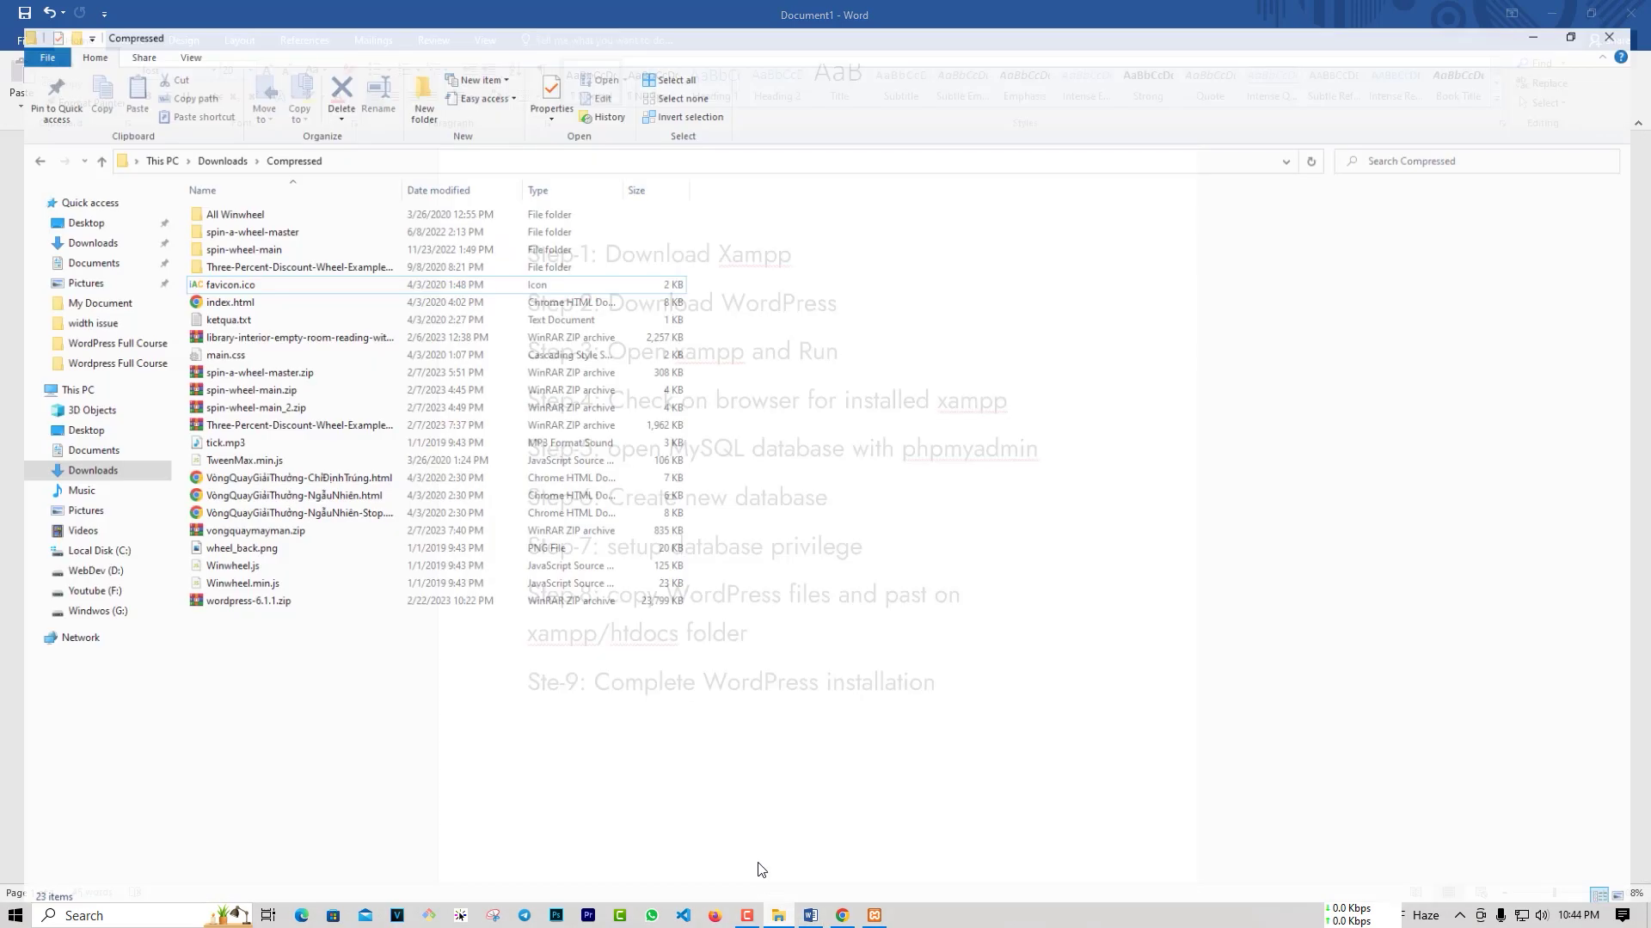
left_click(255, 592)
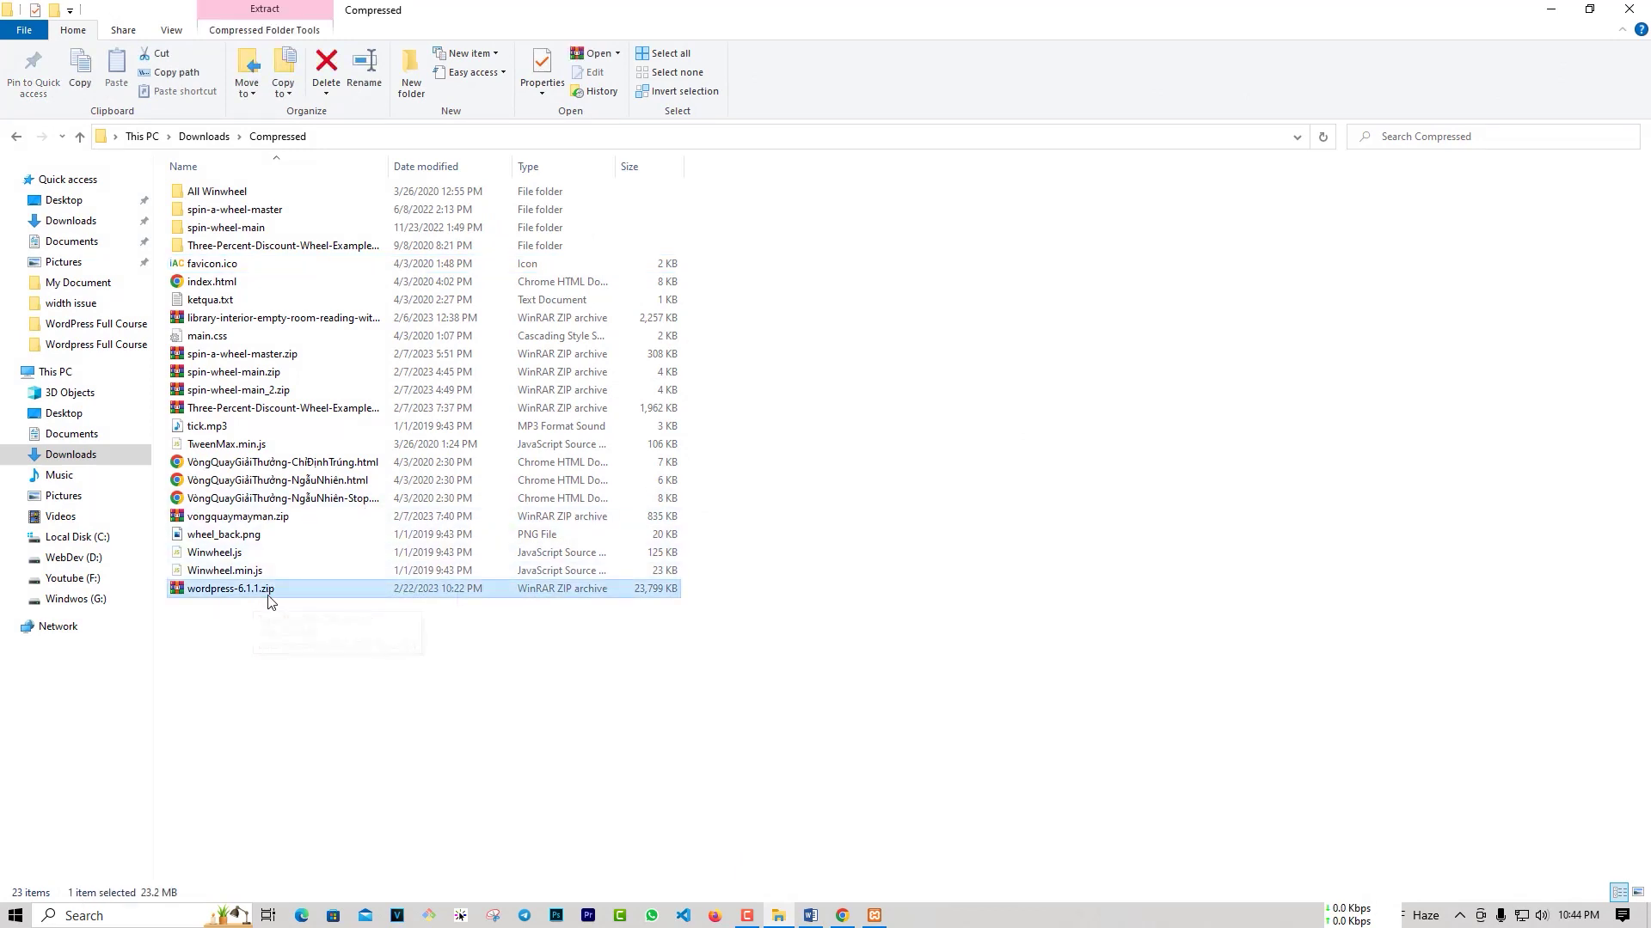
right_click(275, 591)
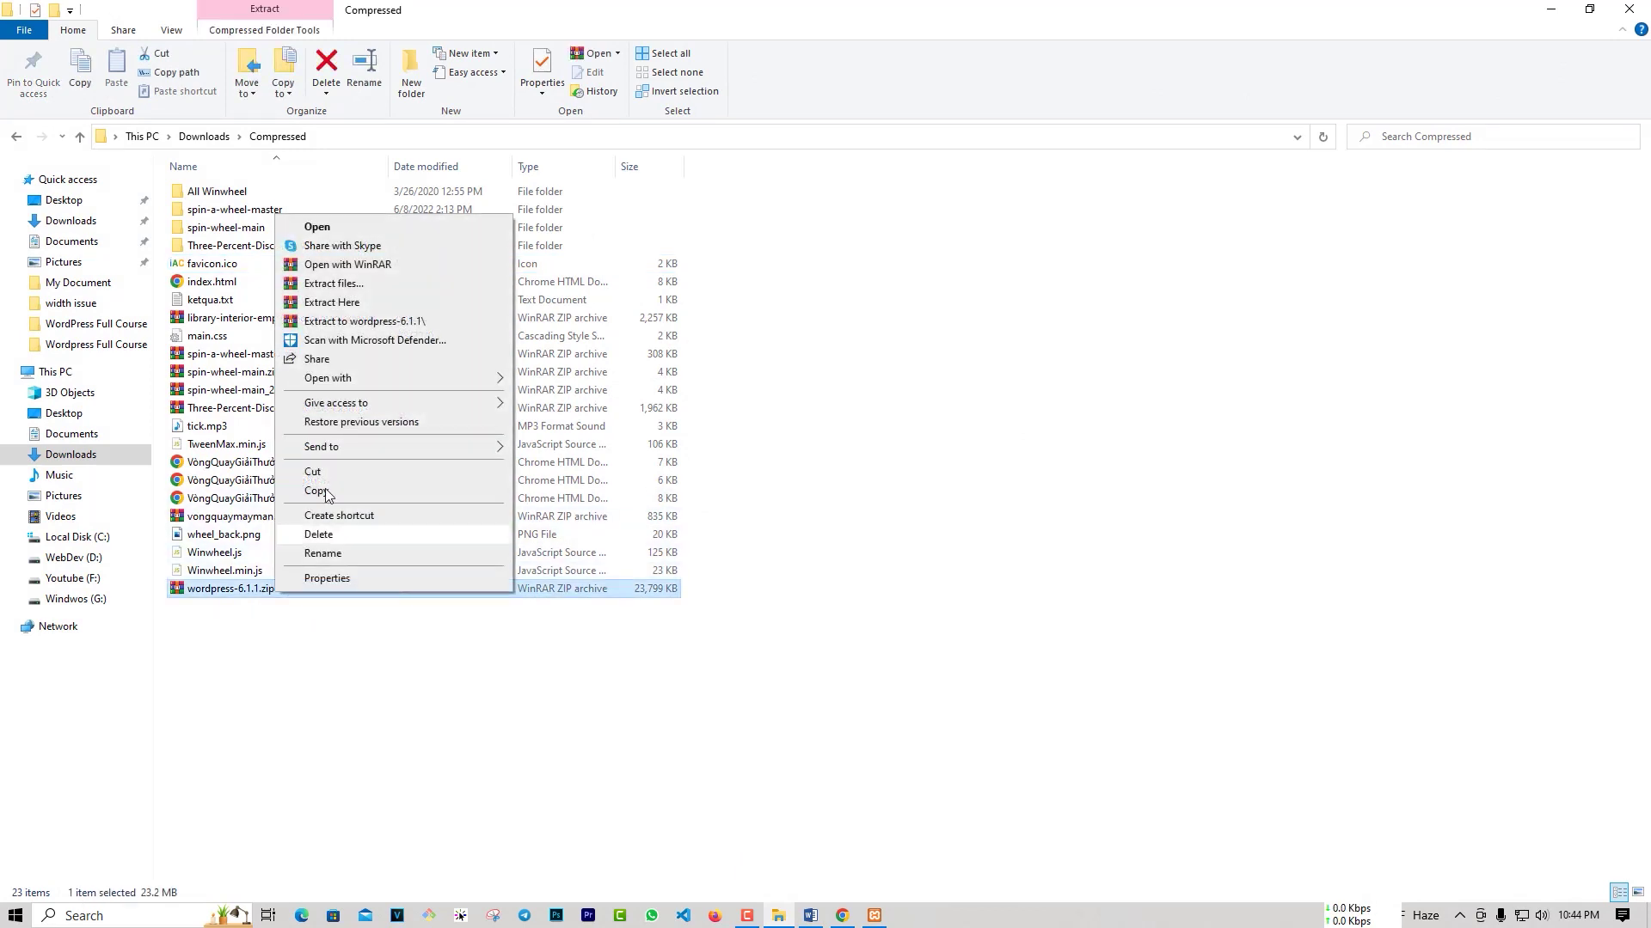
left_click(334, 302)
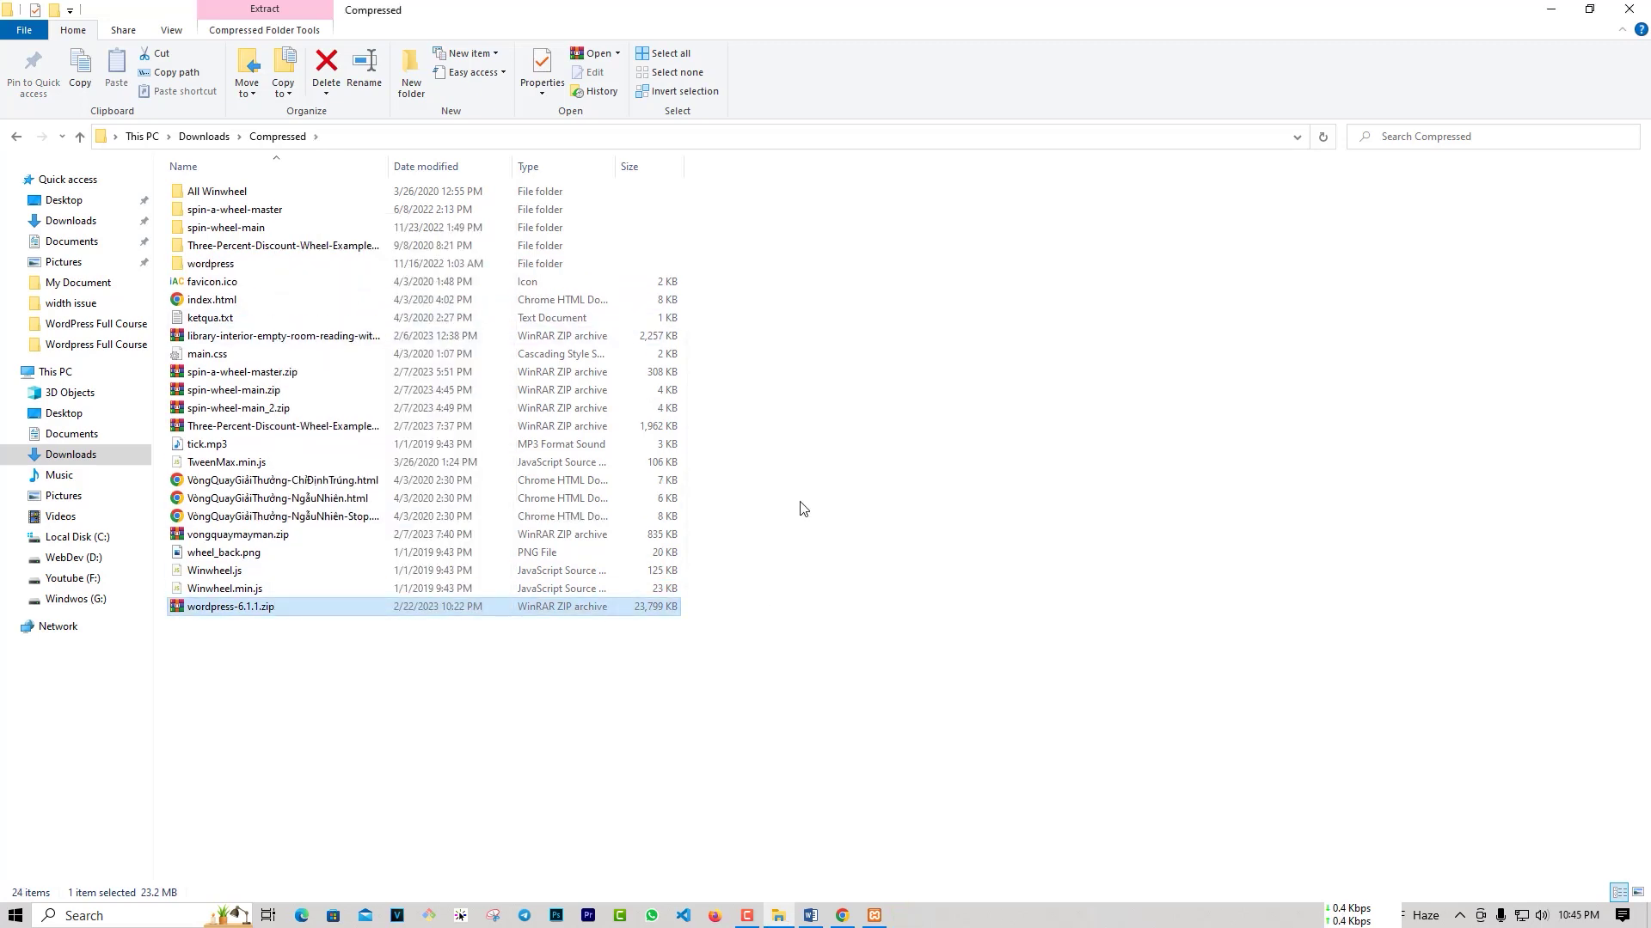
Step: Check the extracted wordpress folder's contents, then copy the folder
left_click(221, 264)
key("F2")
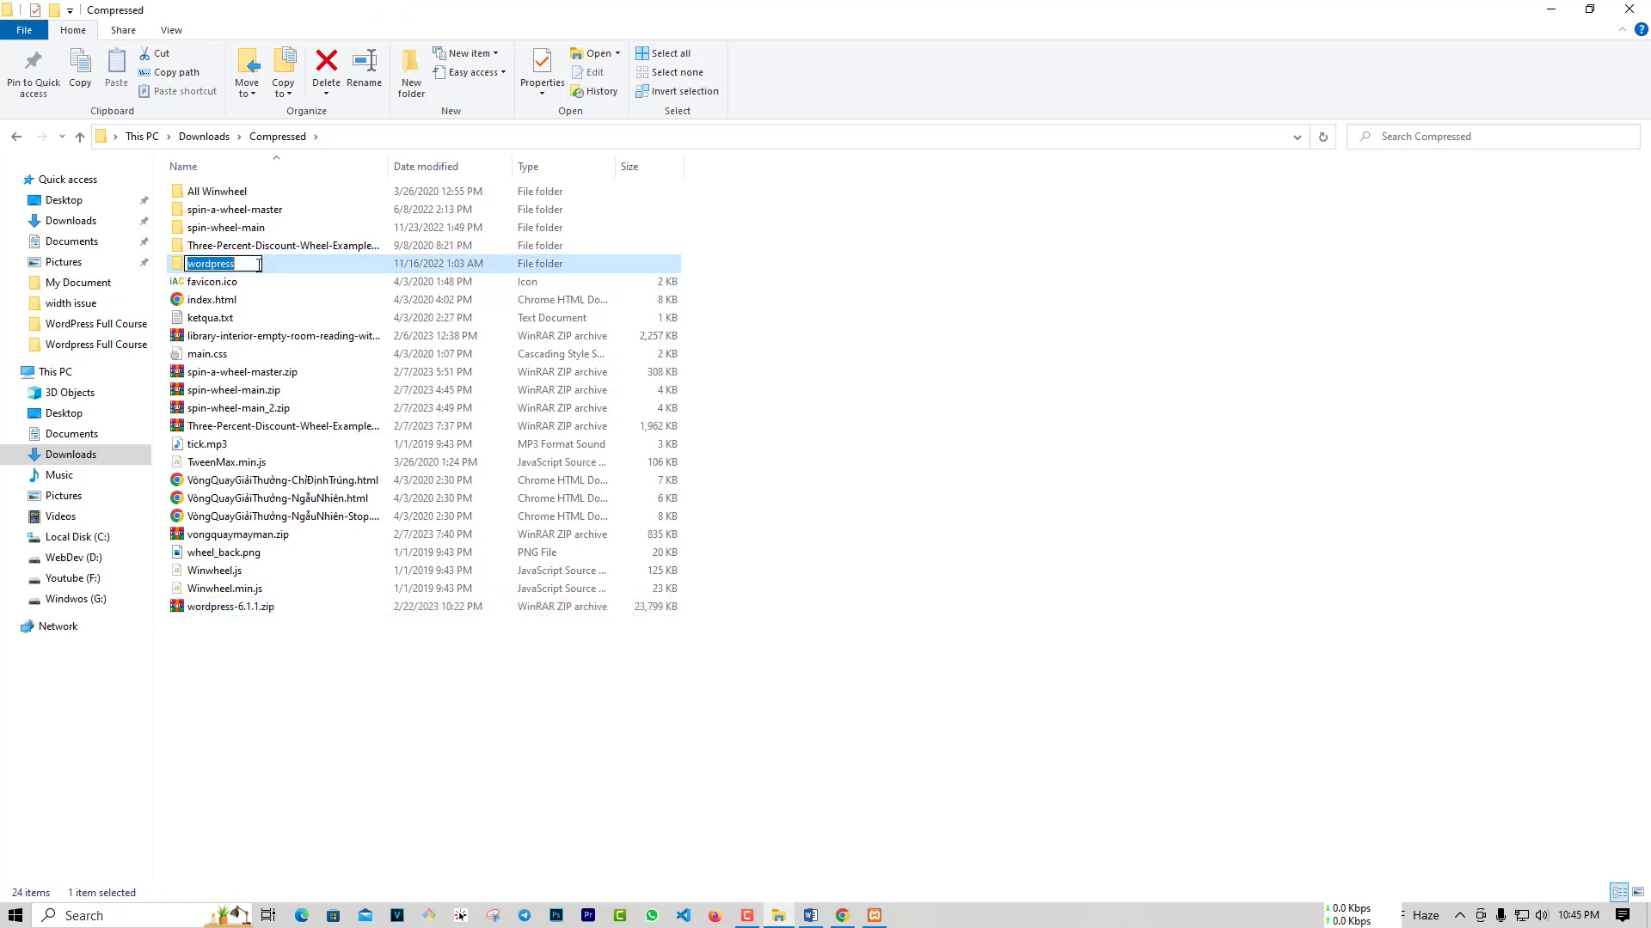
double_click(271, 265)
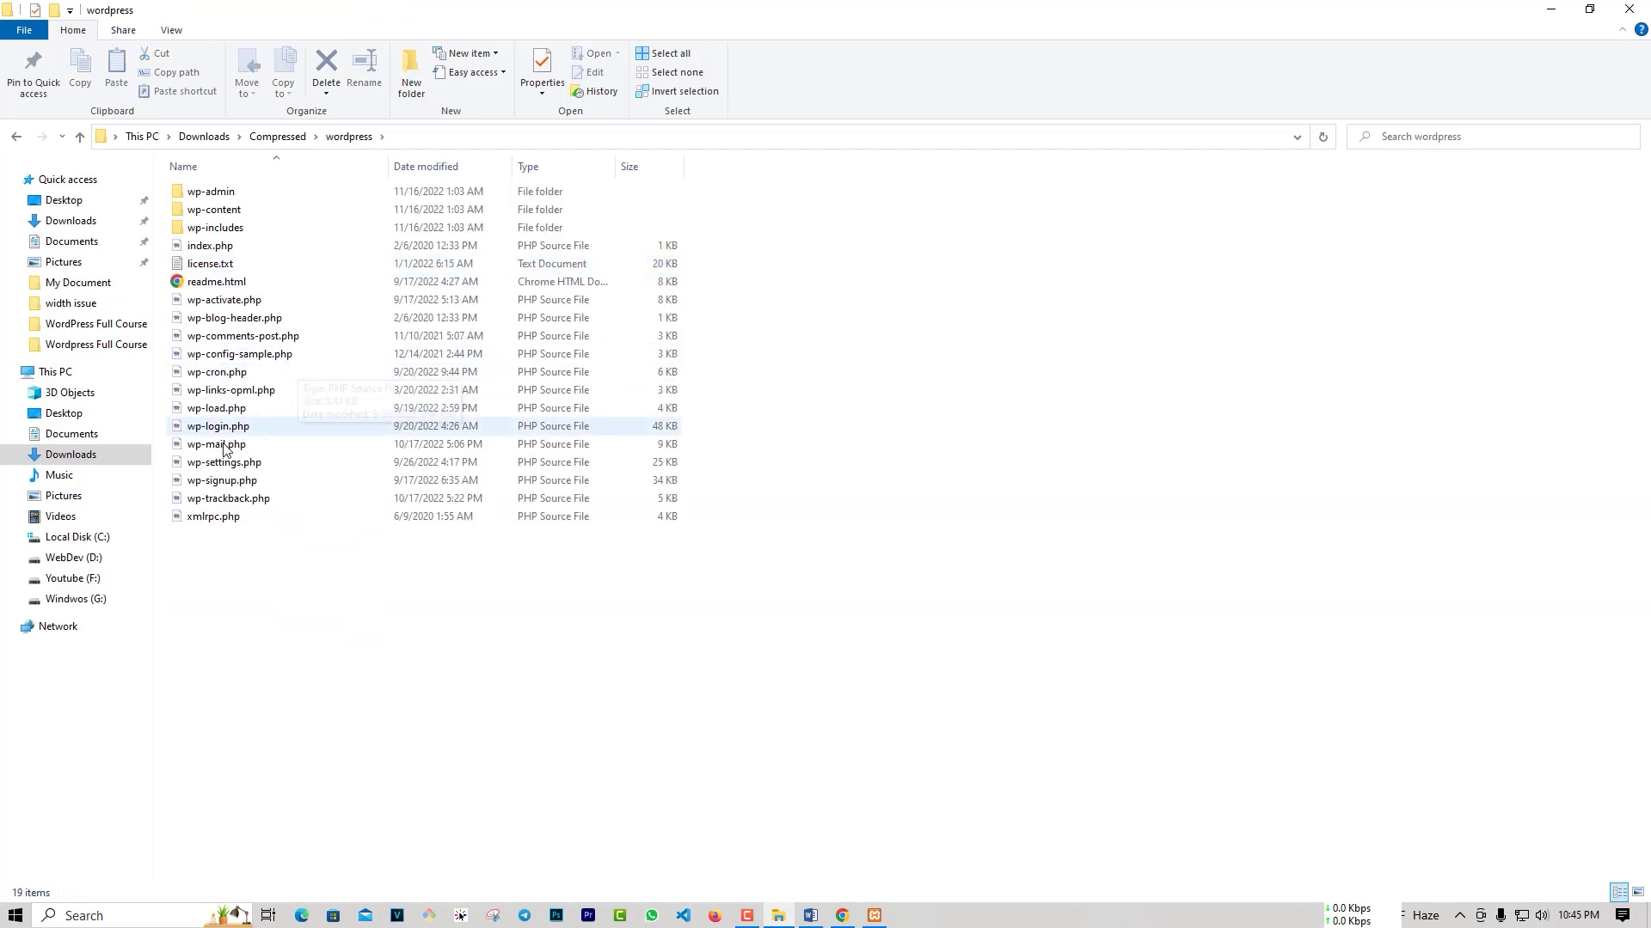
left_click(80, 137)
right_click(207, 270)
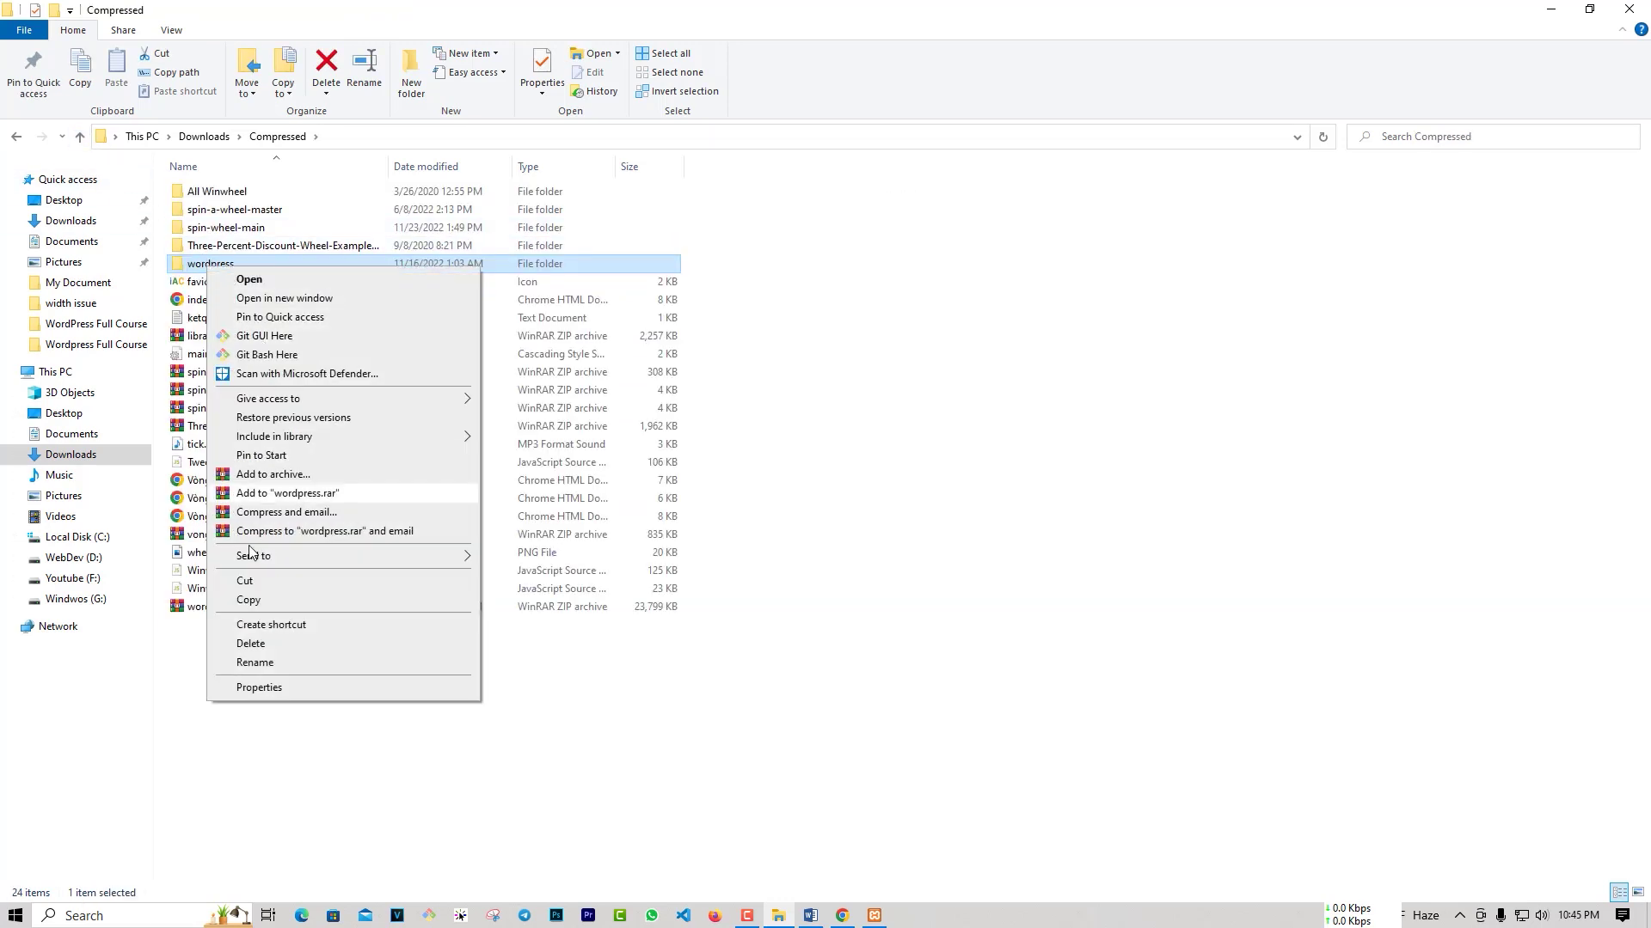
left_click(324, 602)
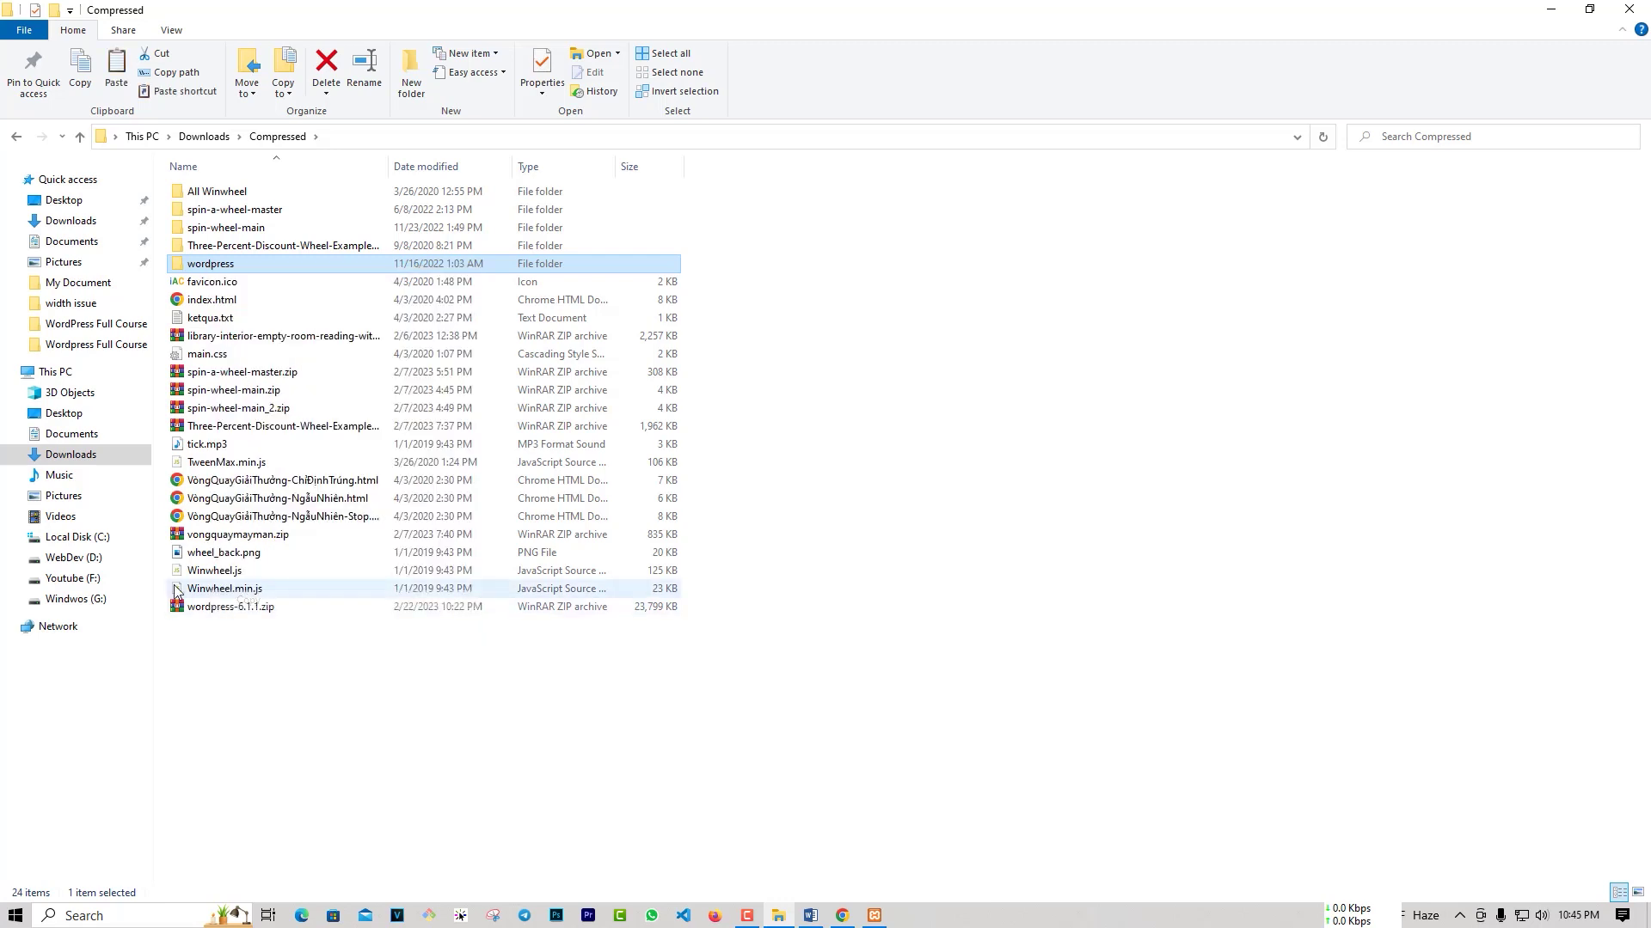
Step: Paste the wordpress folder into C:\xampp\htdocs and return to Chrome
left_click(76, 538)
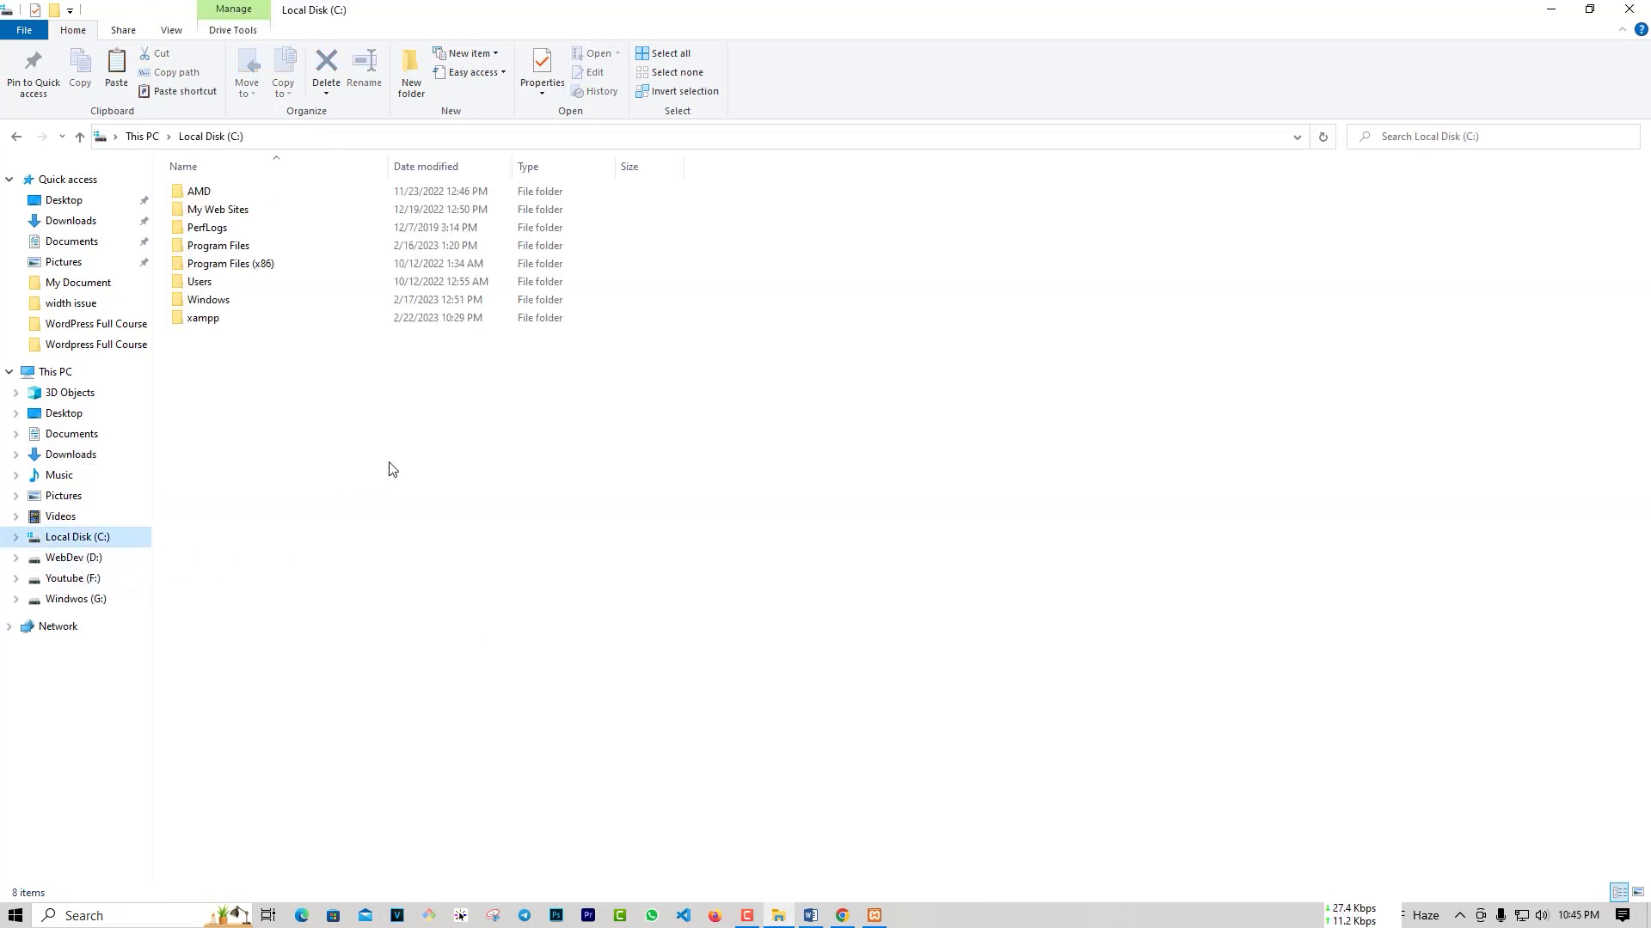
double_click(203, 319)
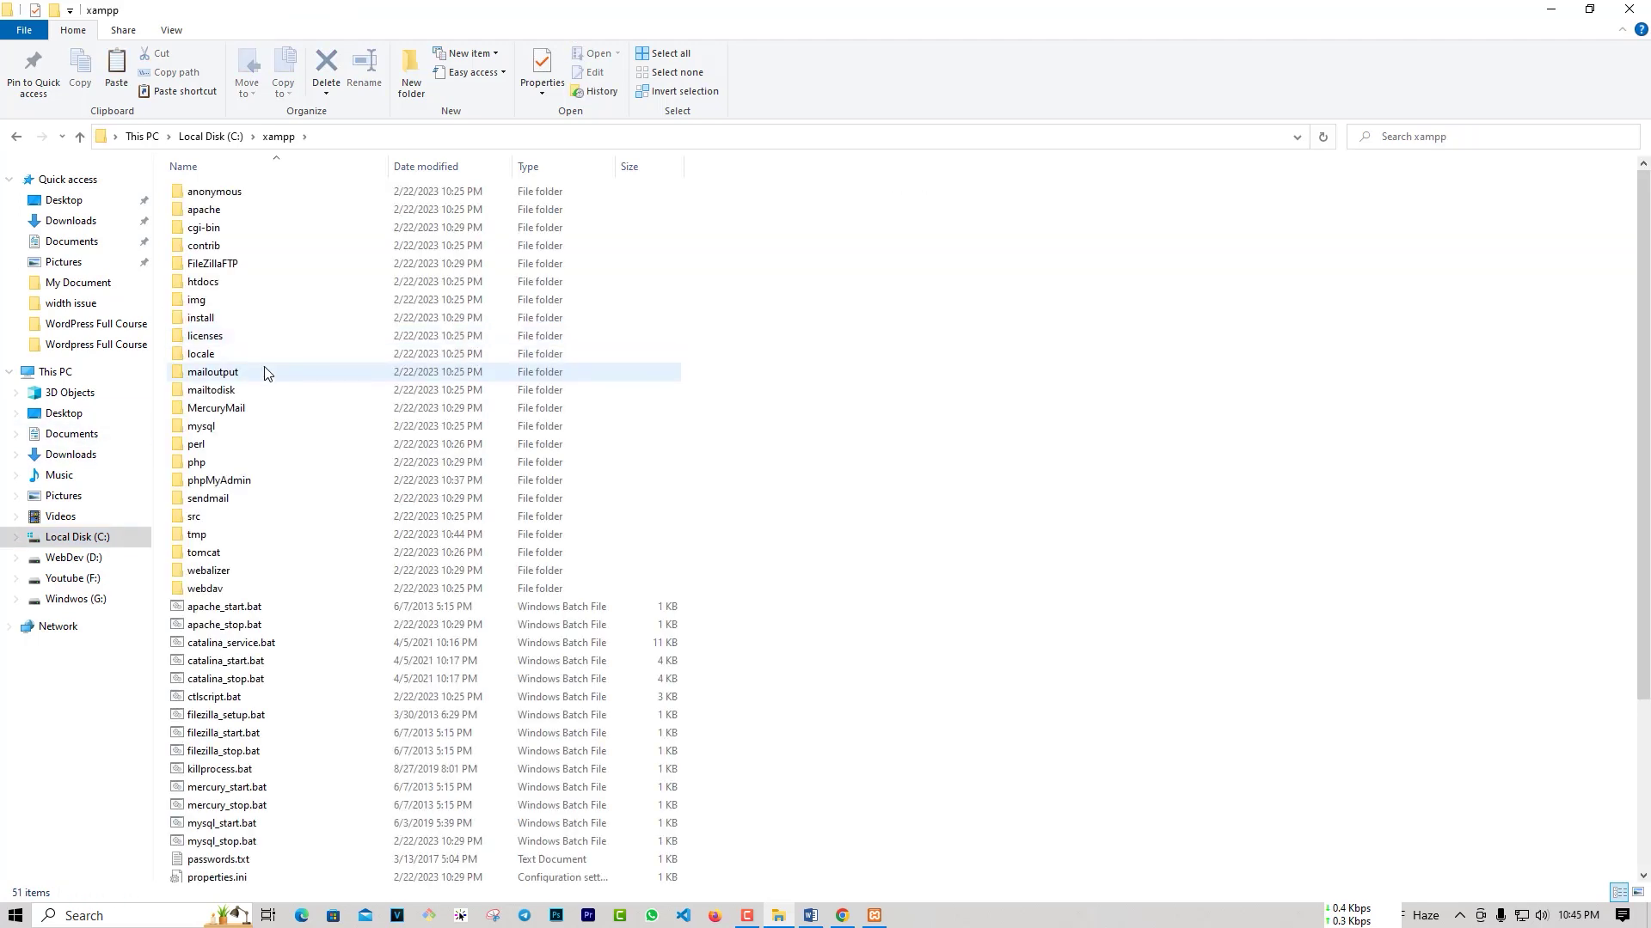
double_click(205, 283)
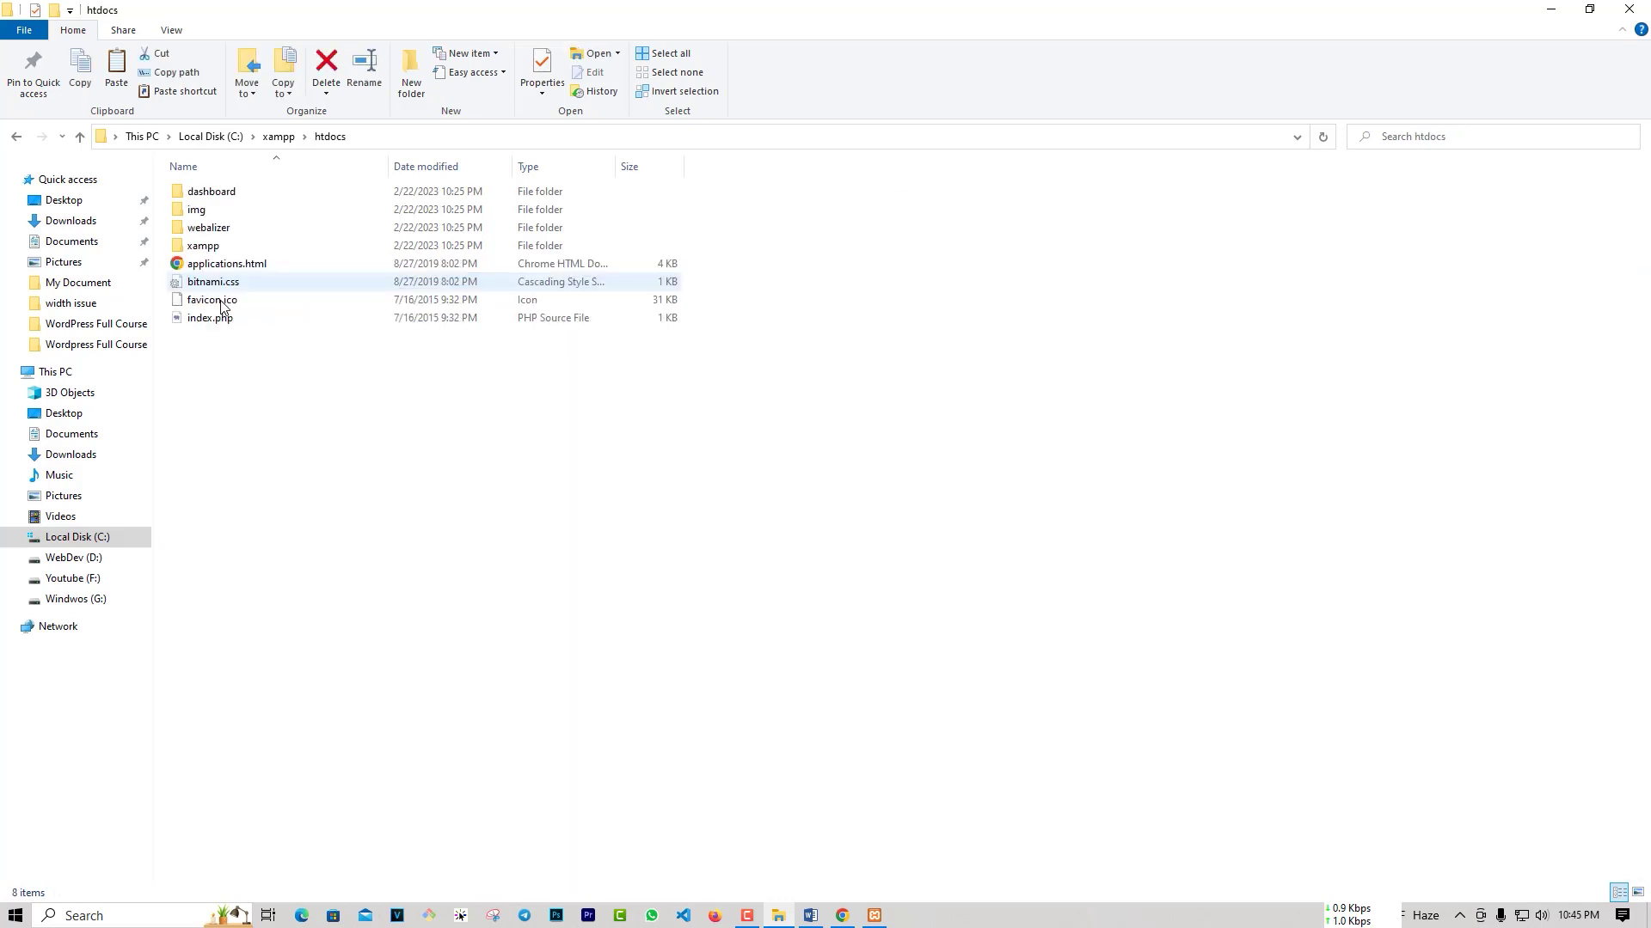
right_click(301, 379)
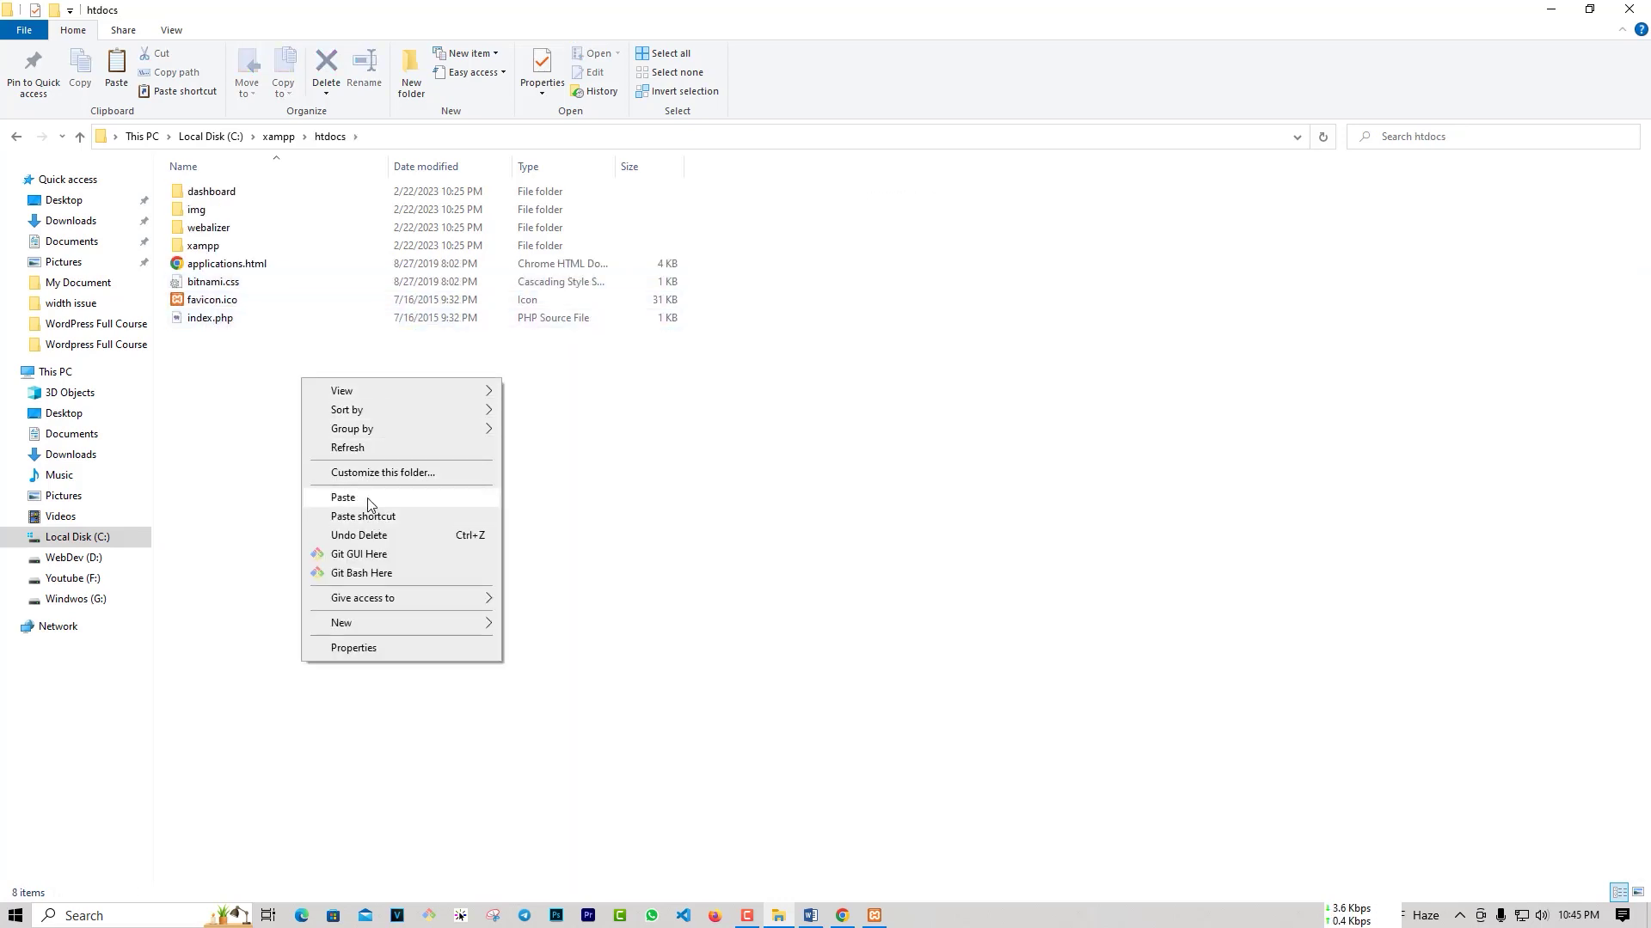
left_click(369, 498)
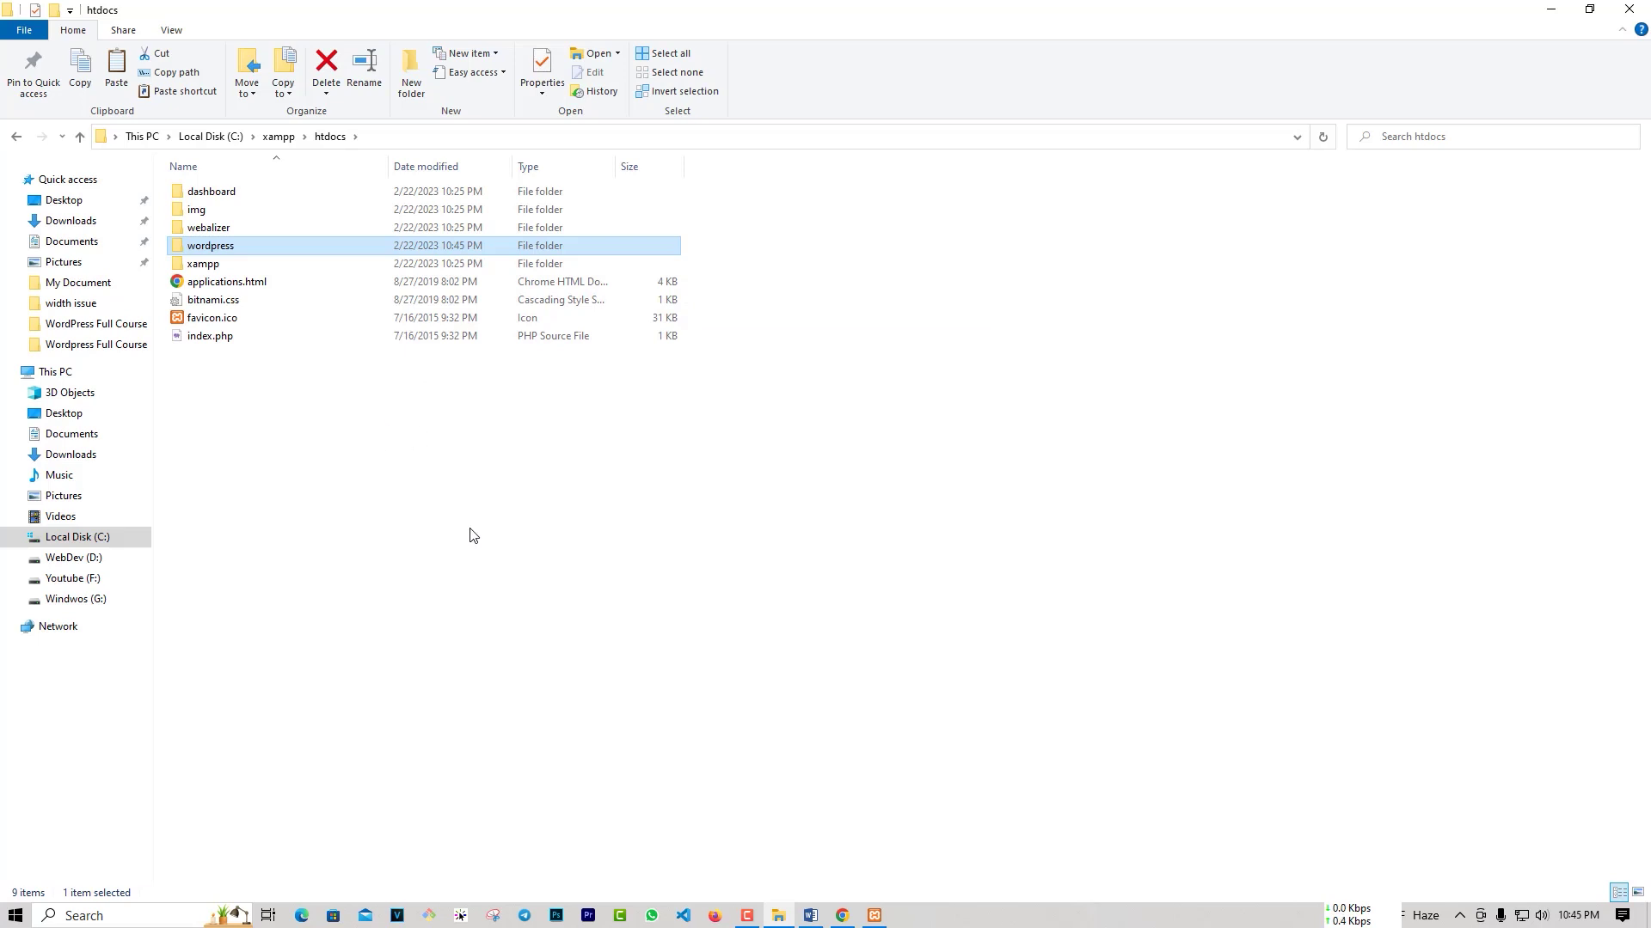
left_click(841, 913)
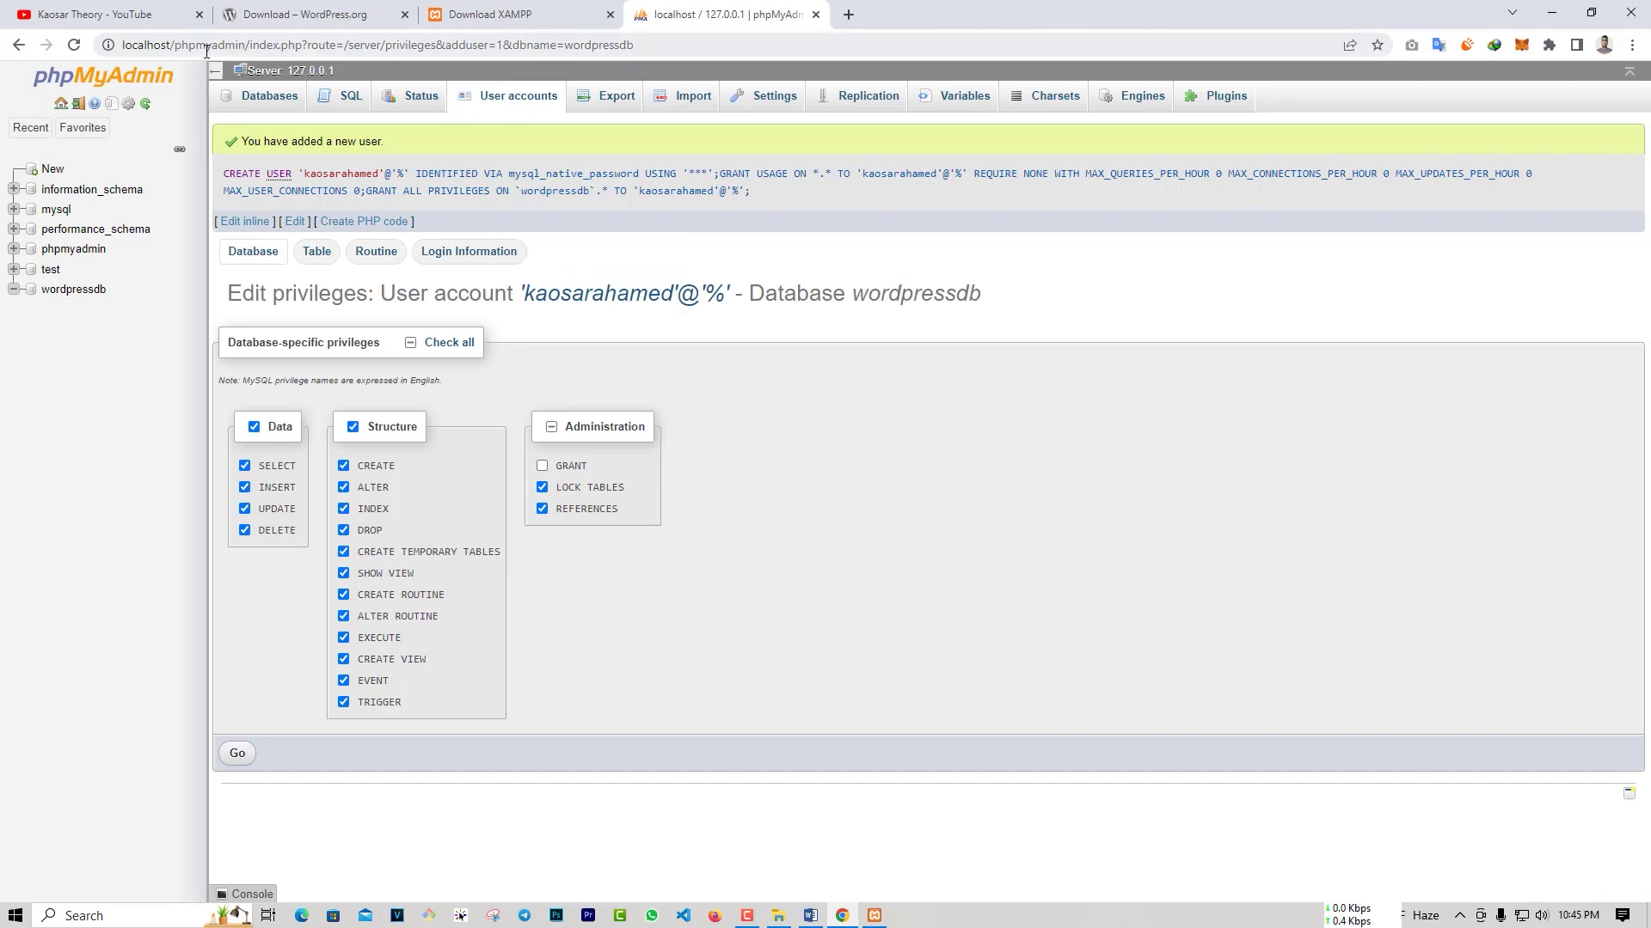
Step: Load localhost/wordpress in Chrome to start the WordPress setup
left_click_drag(175, 44, 793, 50)
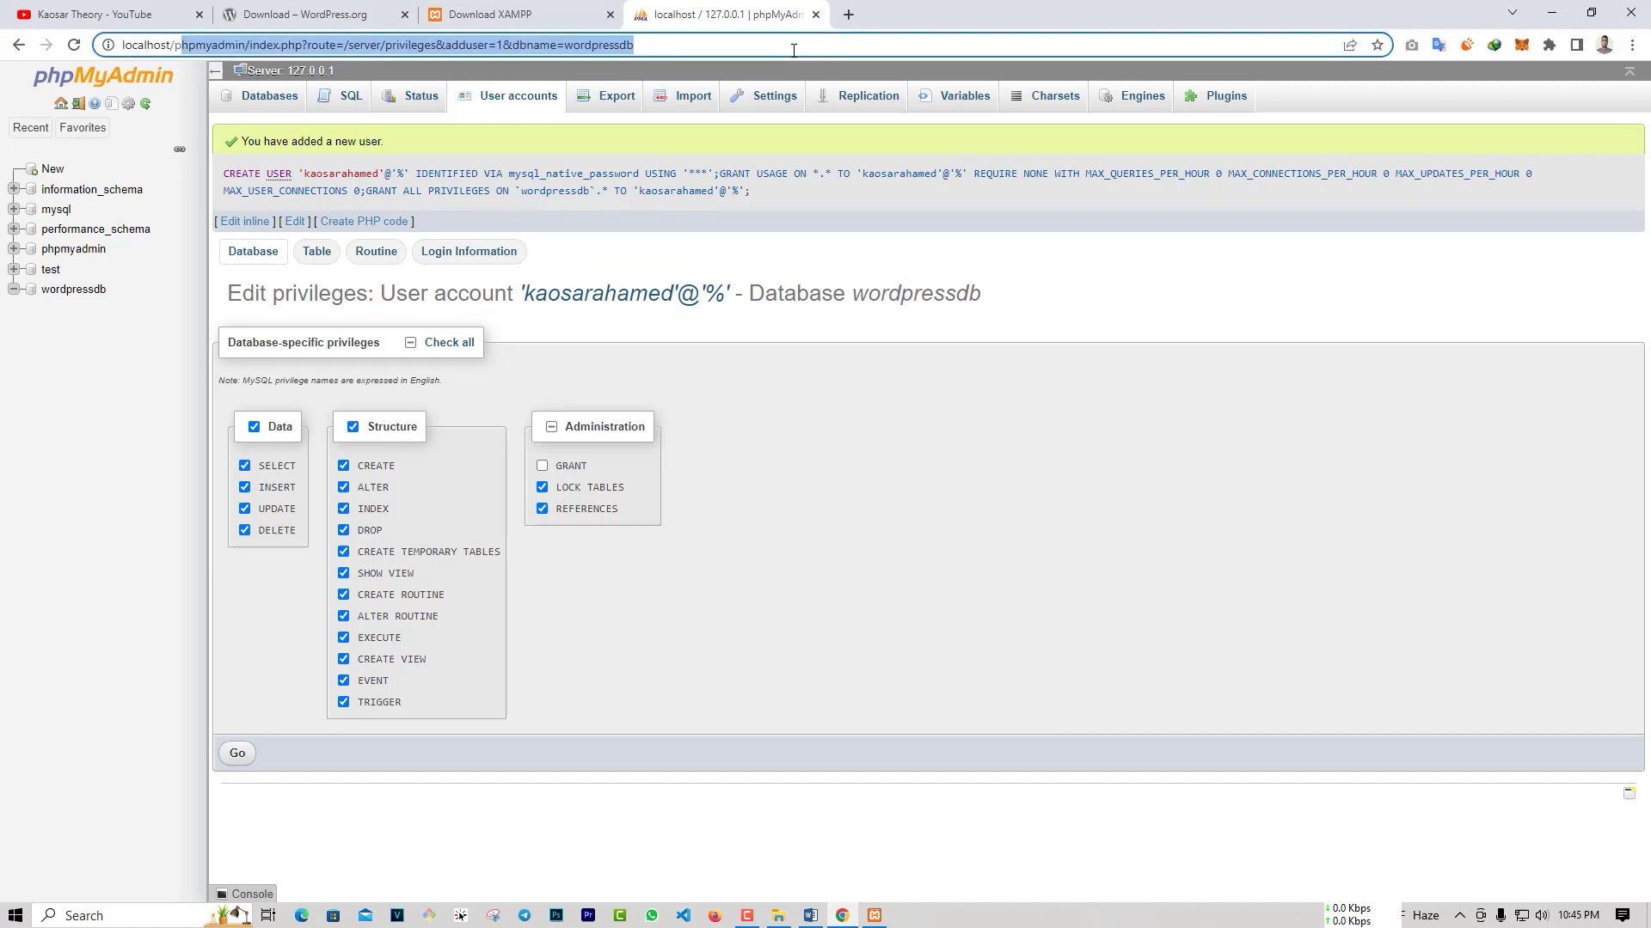
type("wo")
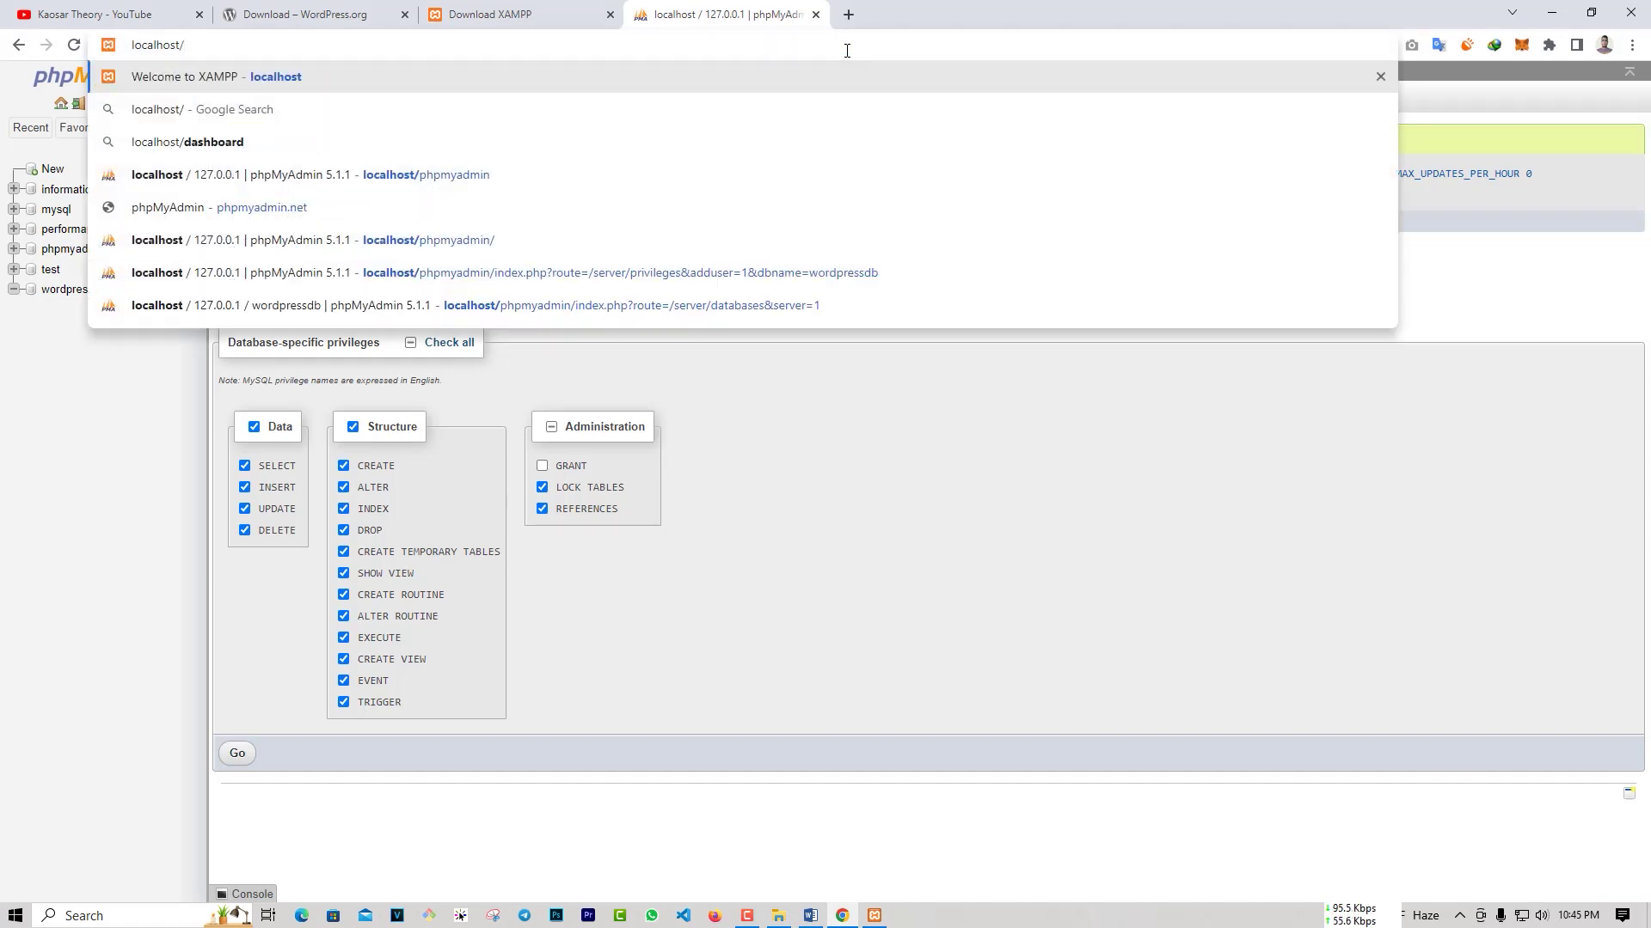
type("rdpress")
key("Return")
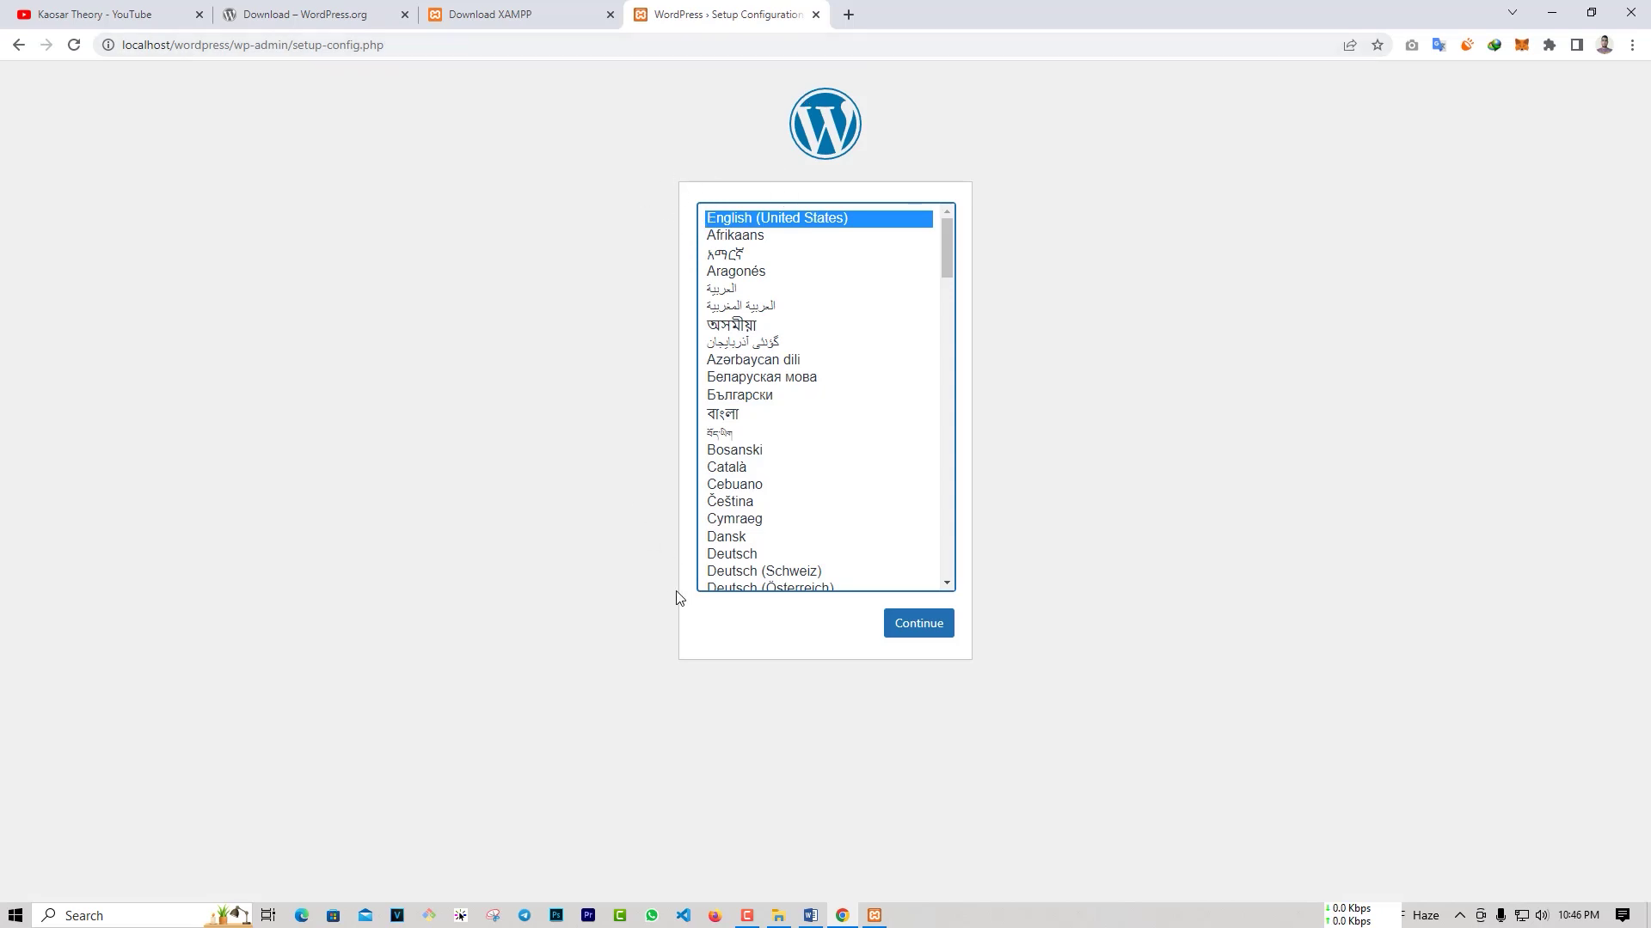
Step: Check the wordpress folder in htdocs, then go back to the setup language page
left_click(778, 916)
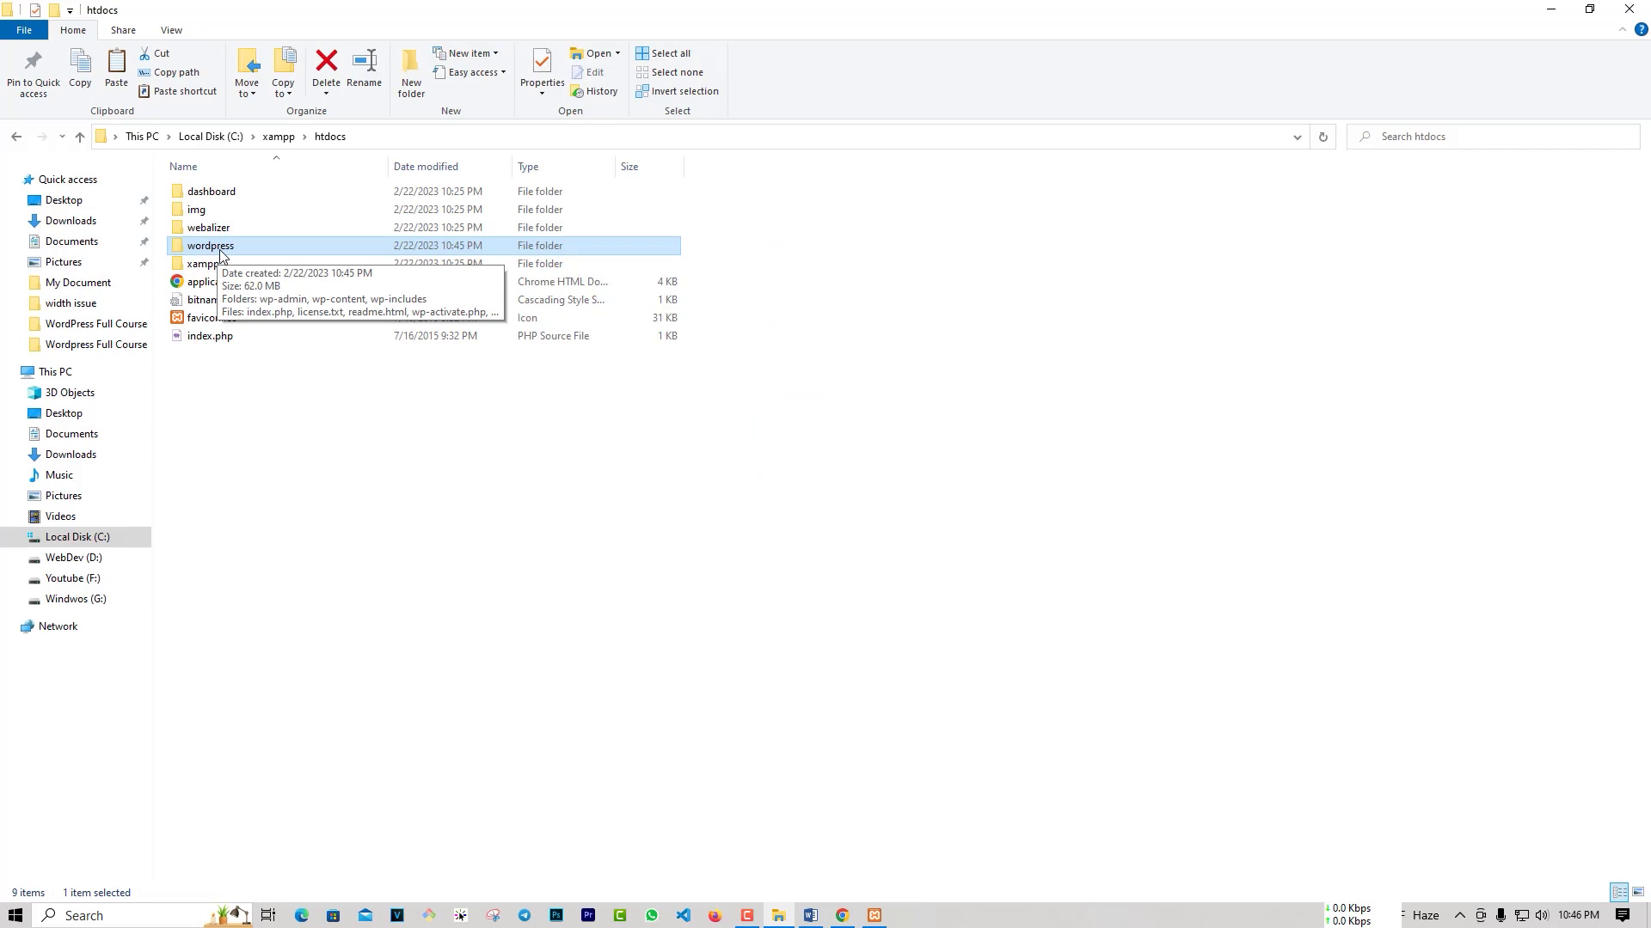
left_click(842, 915)
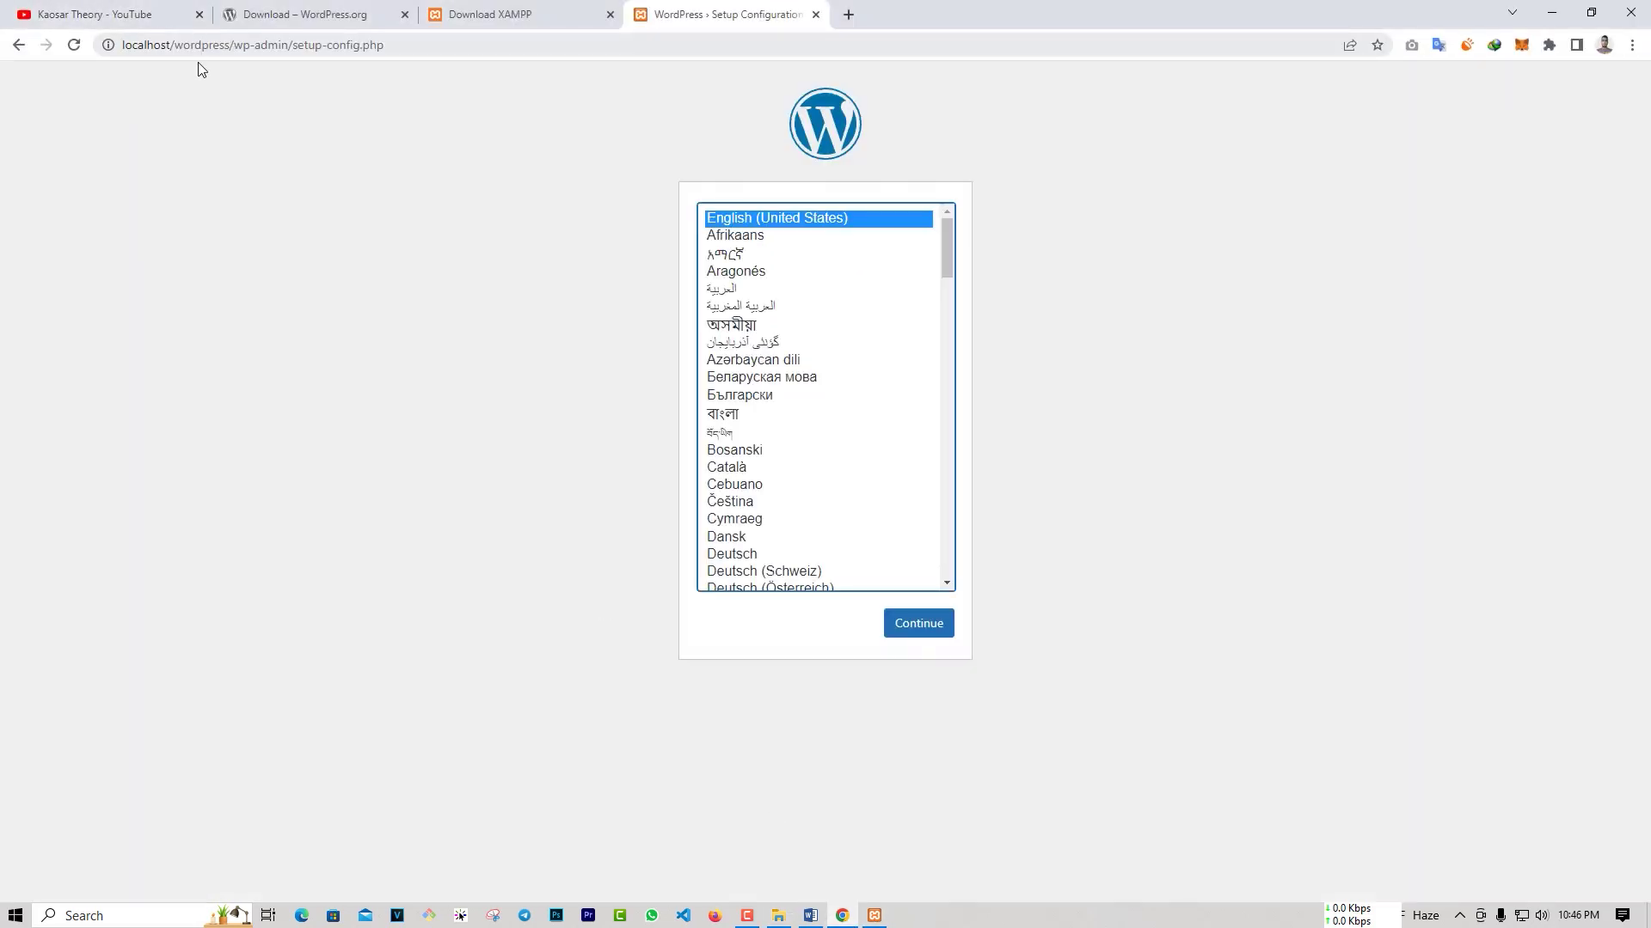
left_click(778, 914)
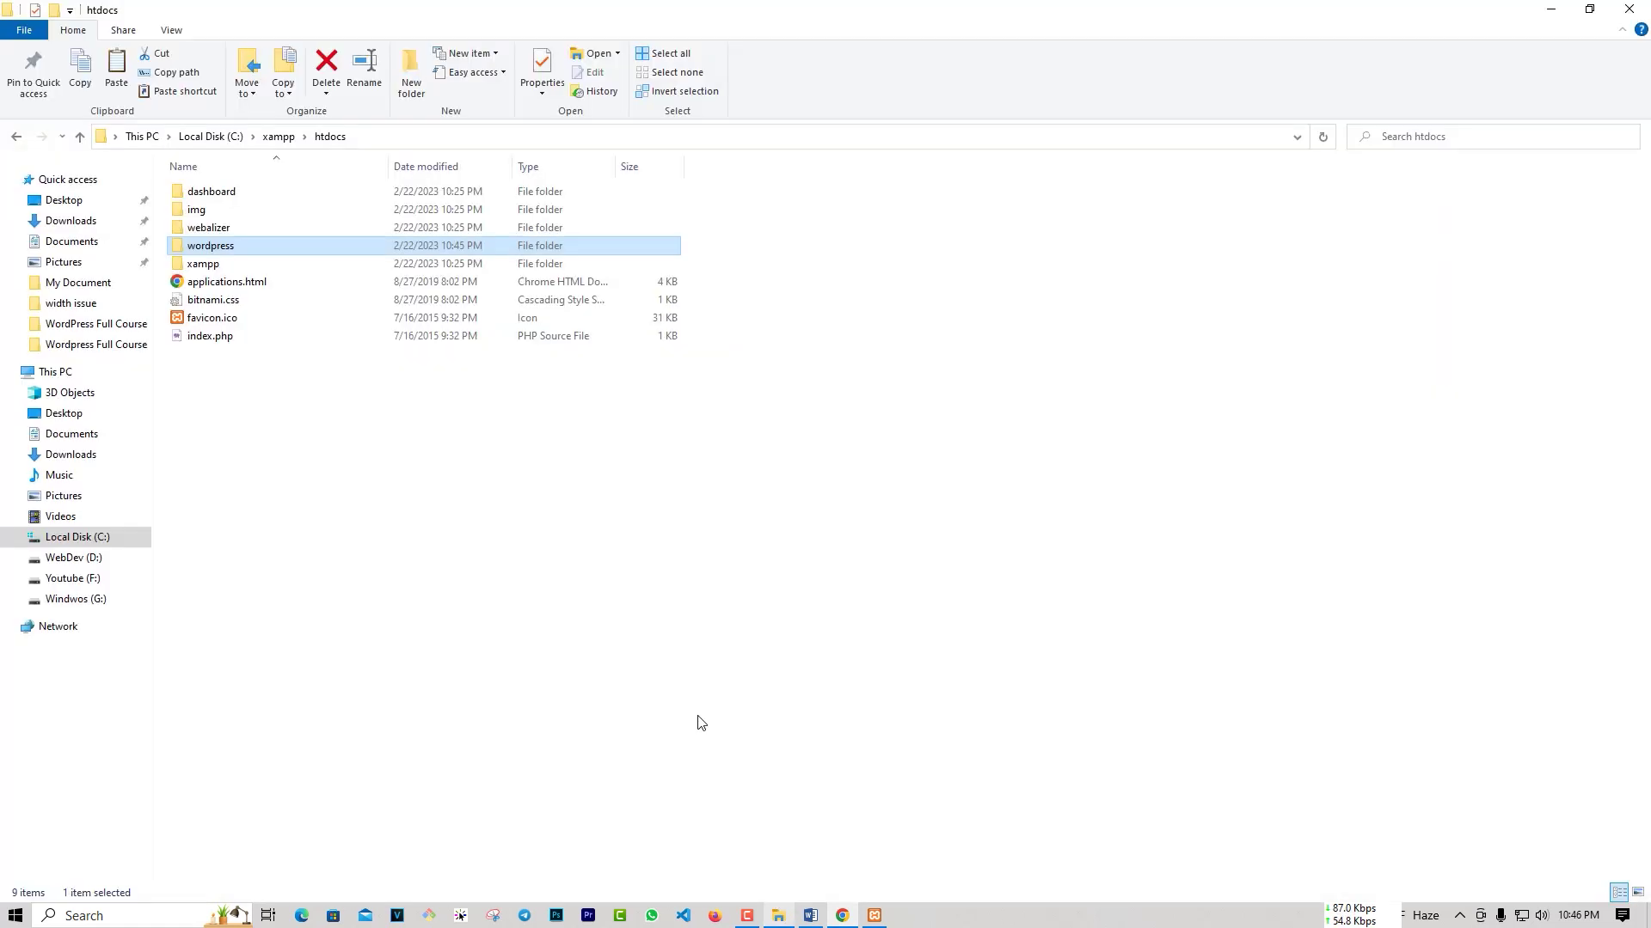
left_click(843, 916)
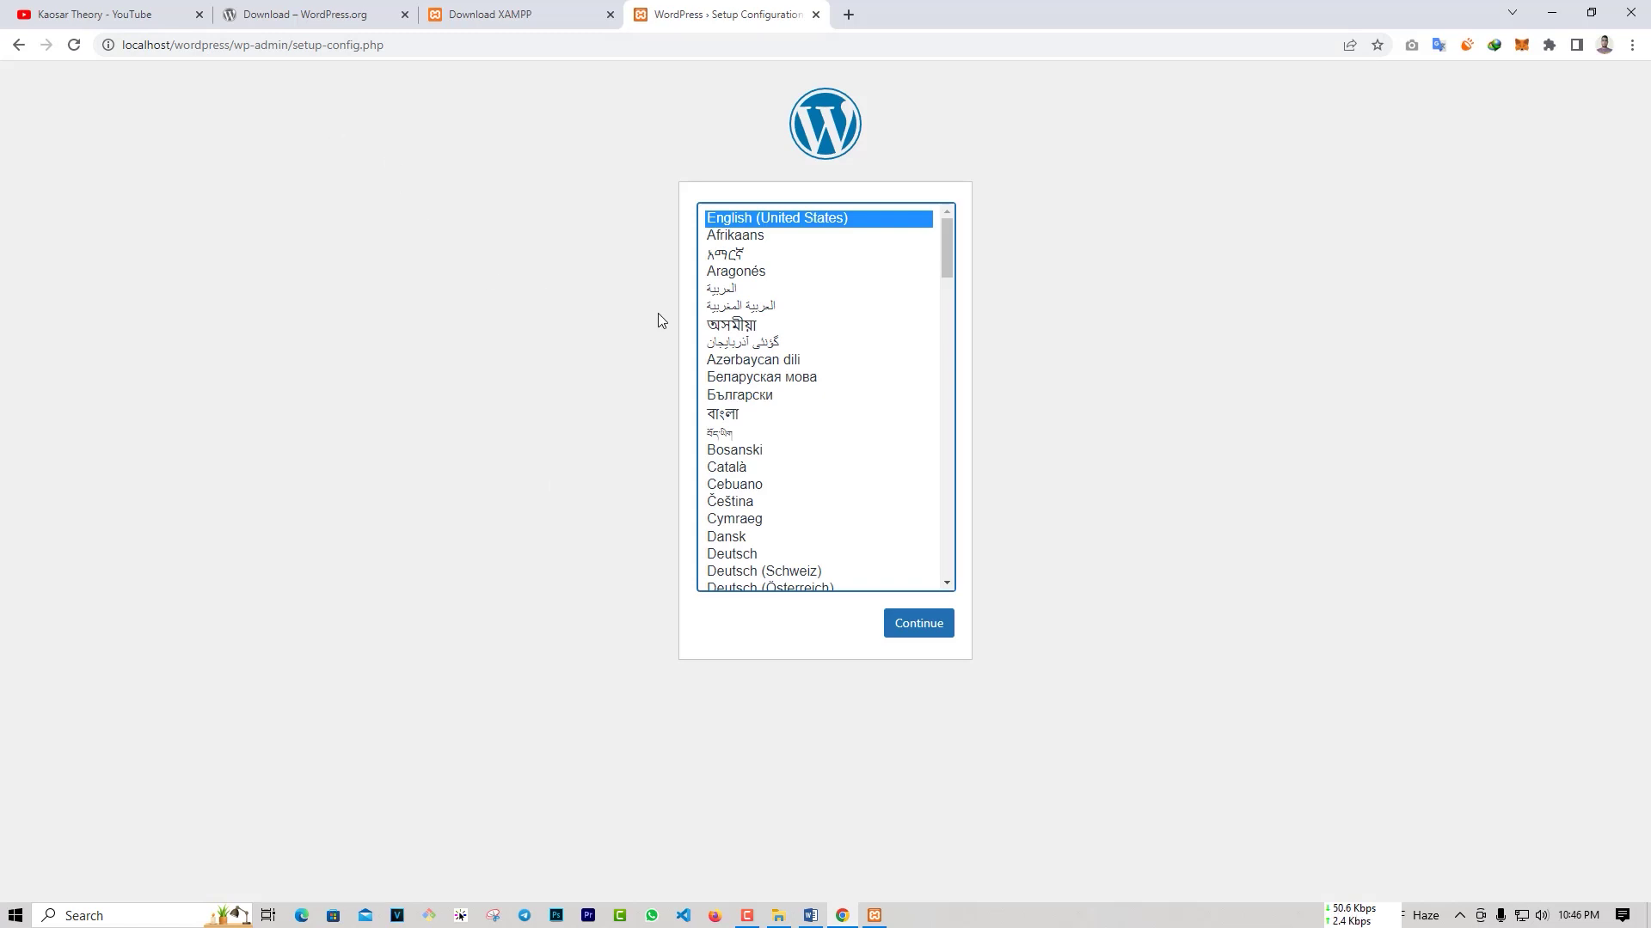
Step: Continue with English (United States), then proceed past the welcome page with Let's go!
left_click(912, 625)
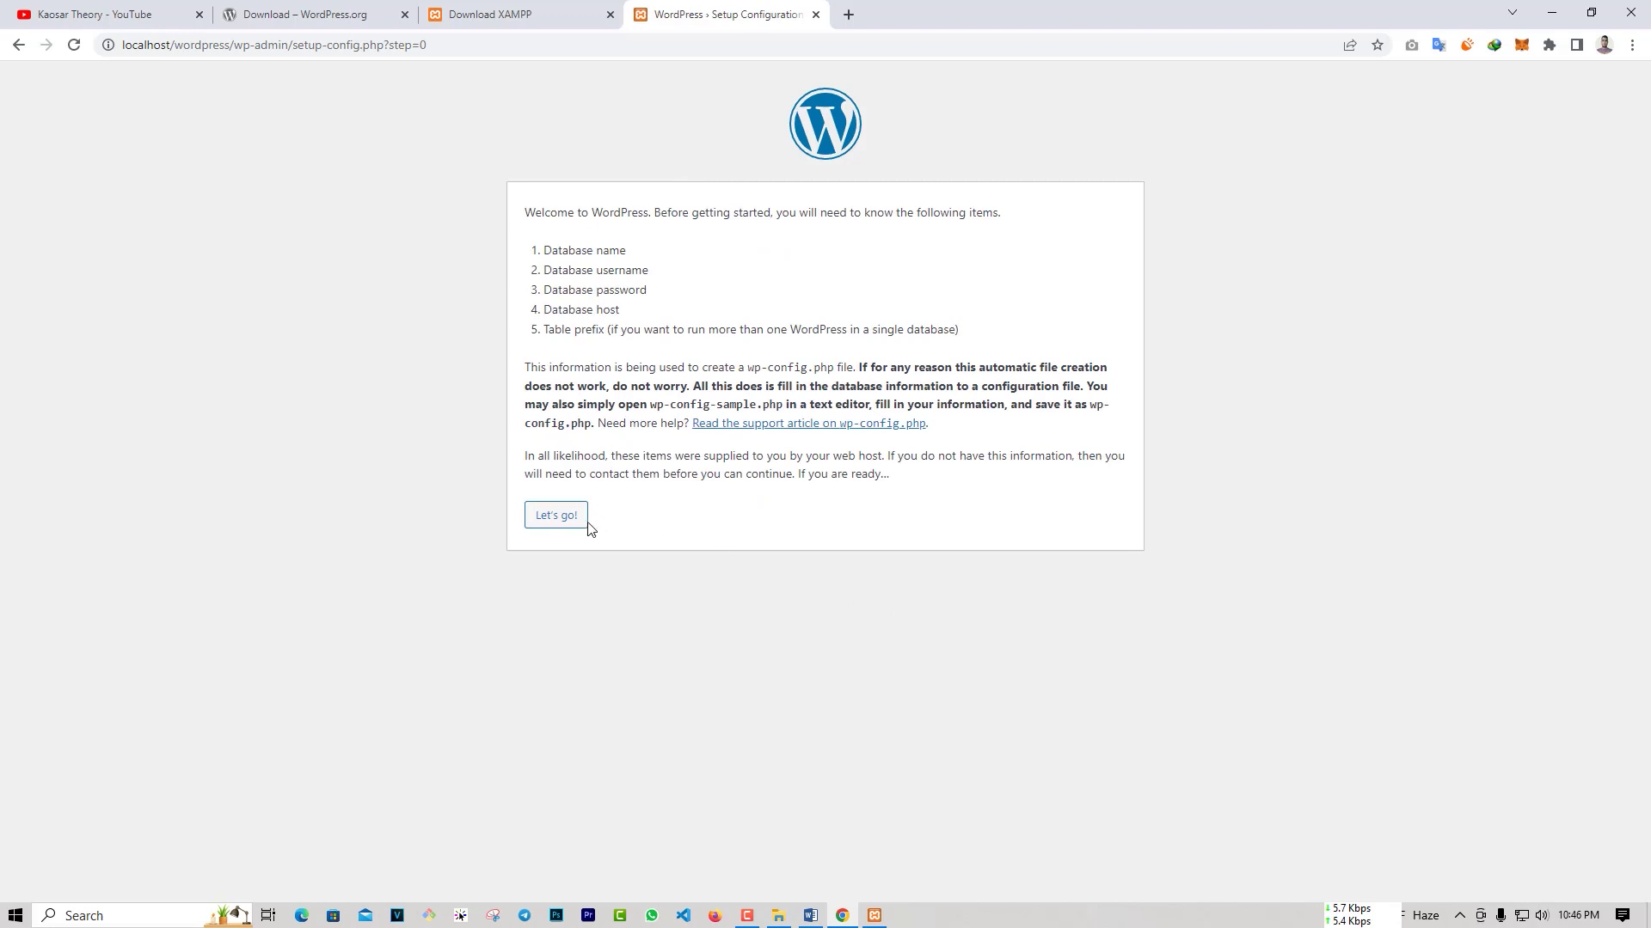
left_click(571, 516)
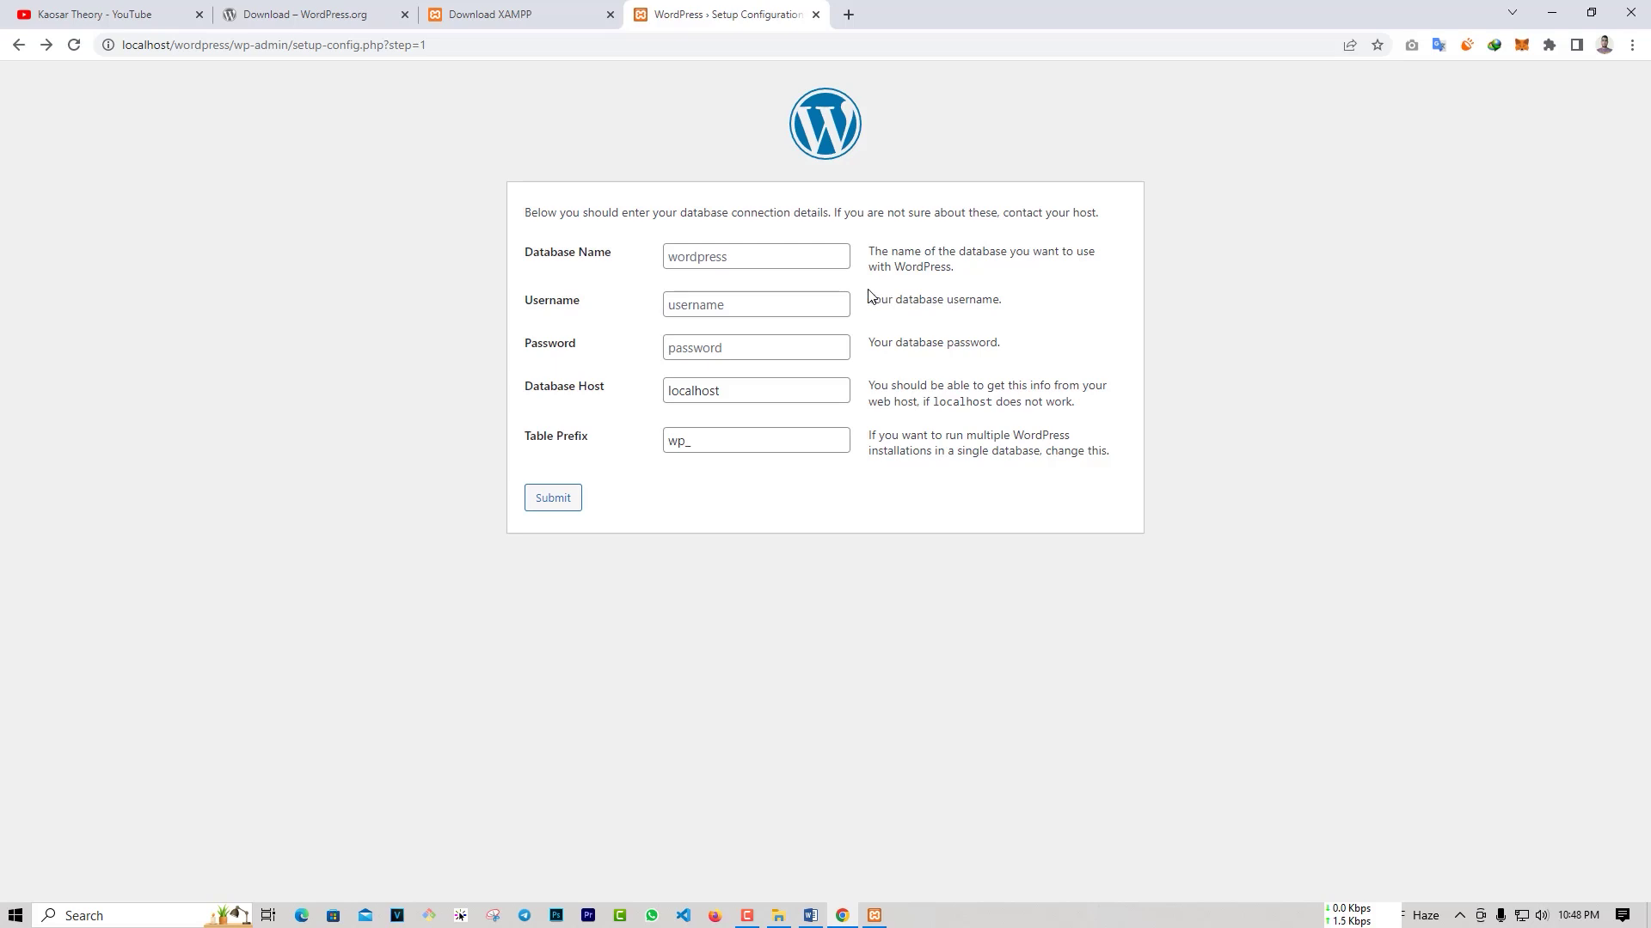
Step: Enter wordpressDB as database name and the database username, leave password blank, and submit
left_click(679, 260)
left_click(721, 254)
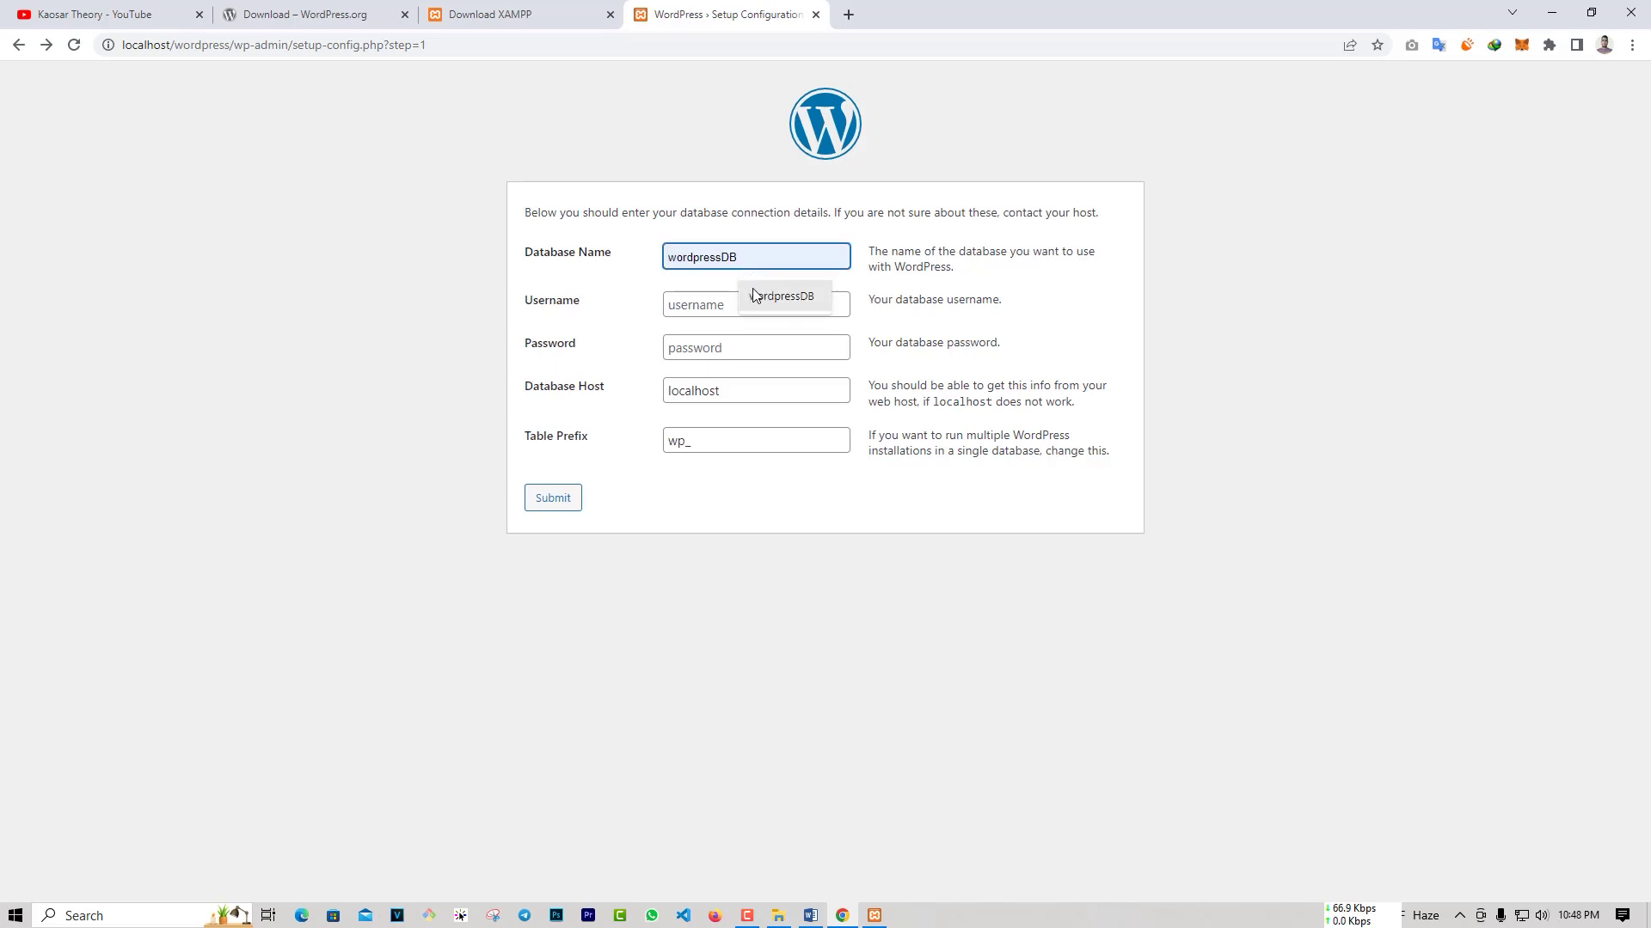
left_click(756, 297)
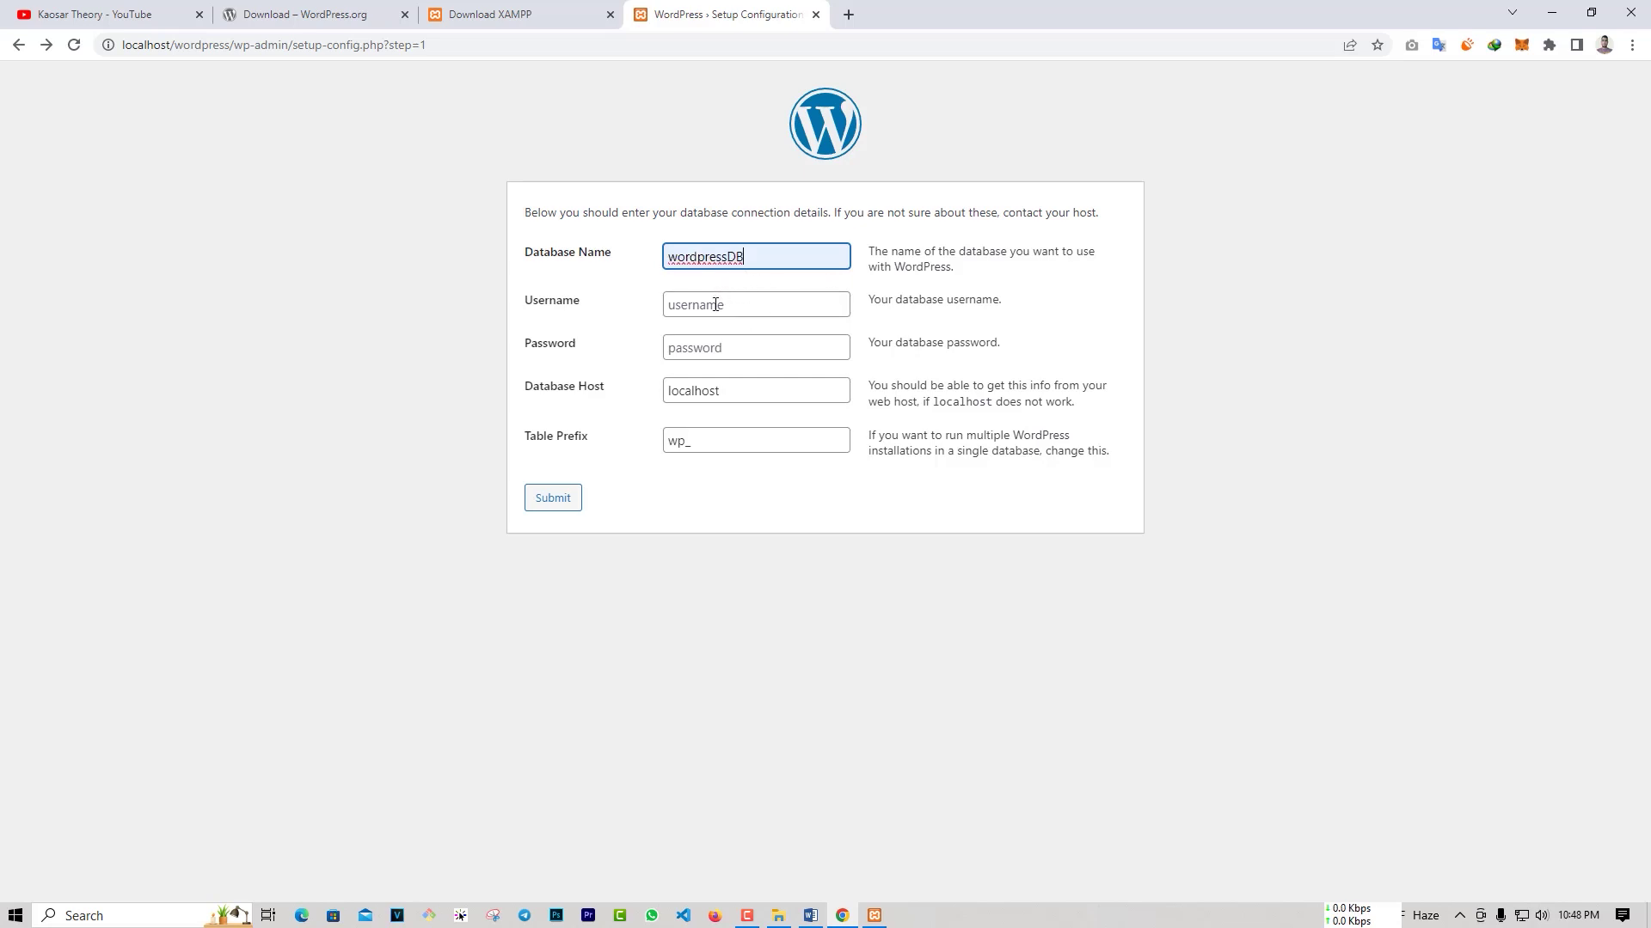
left_click(715, 305)
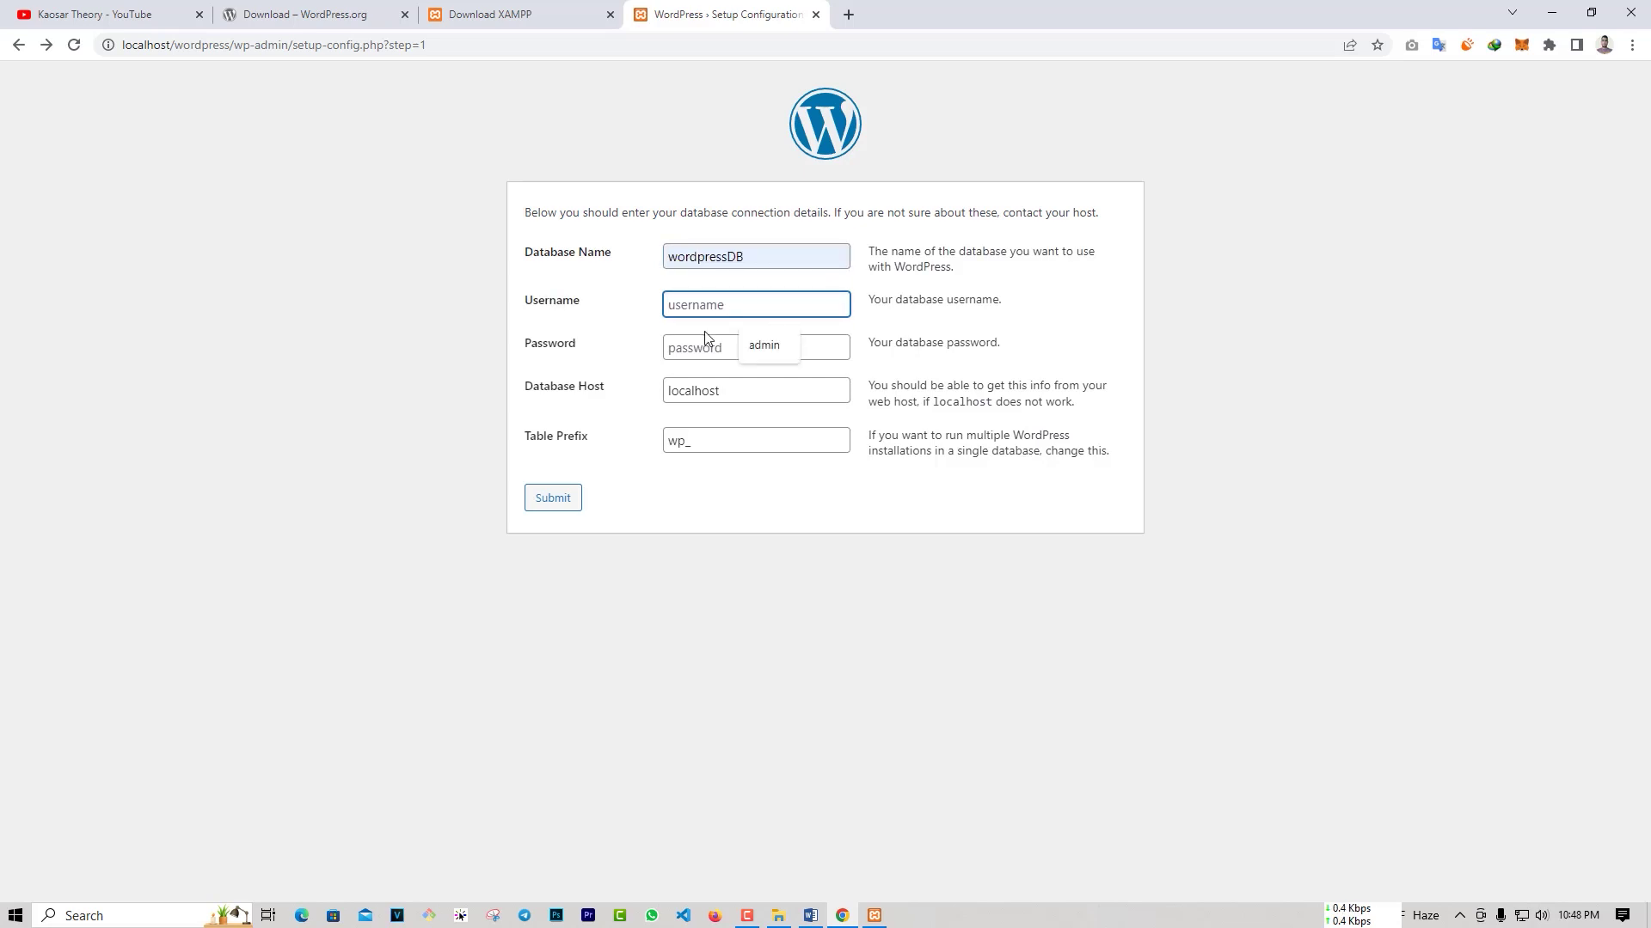
type("kaosarahamed")
key("Tab")
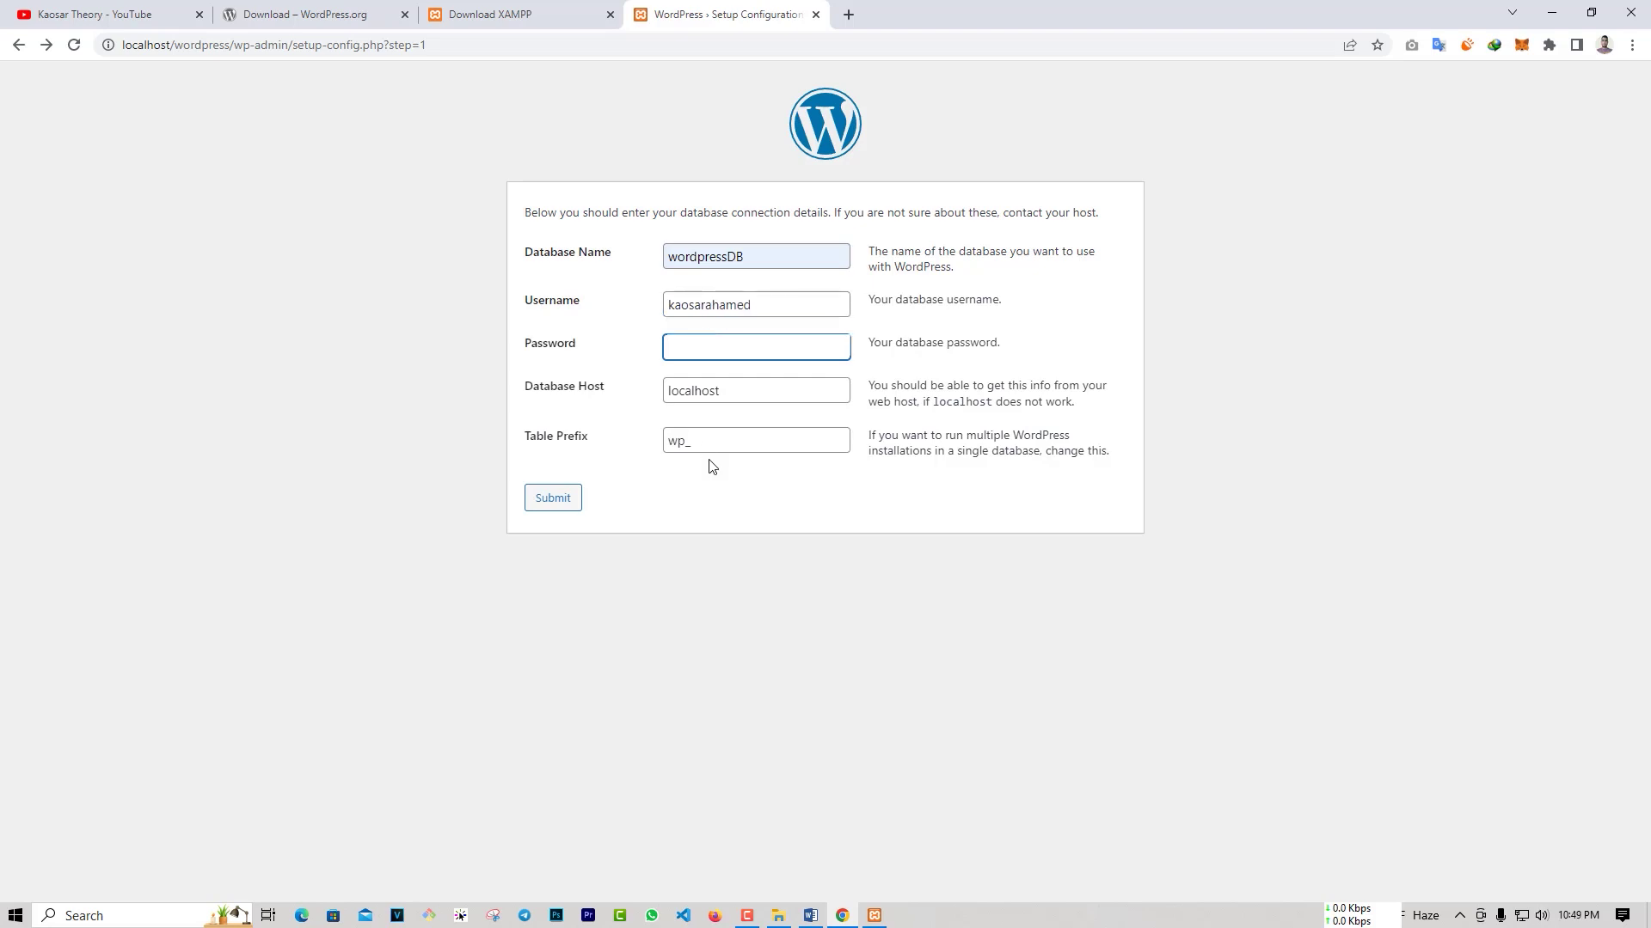
left_click(571, 507)
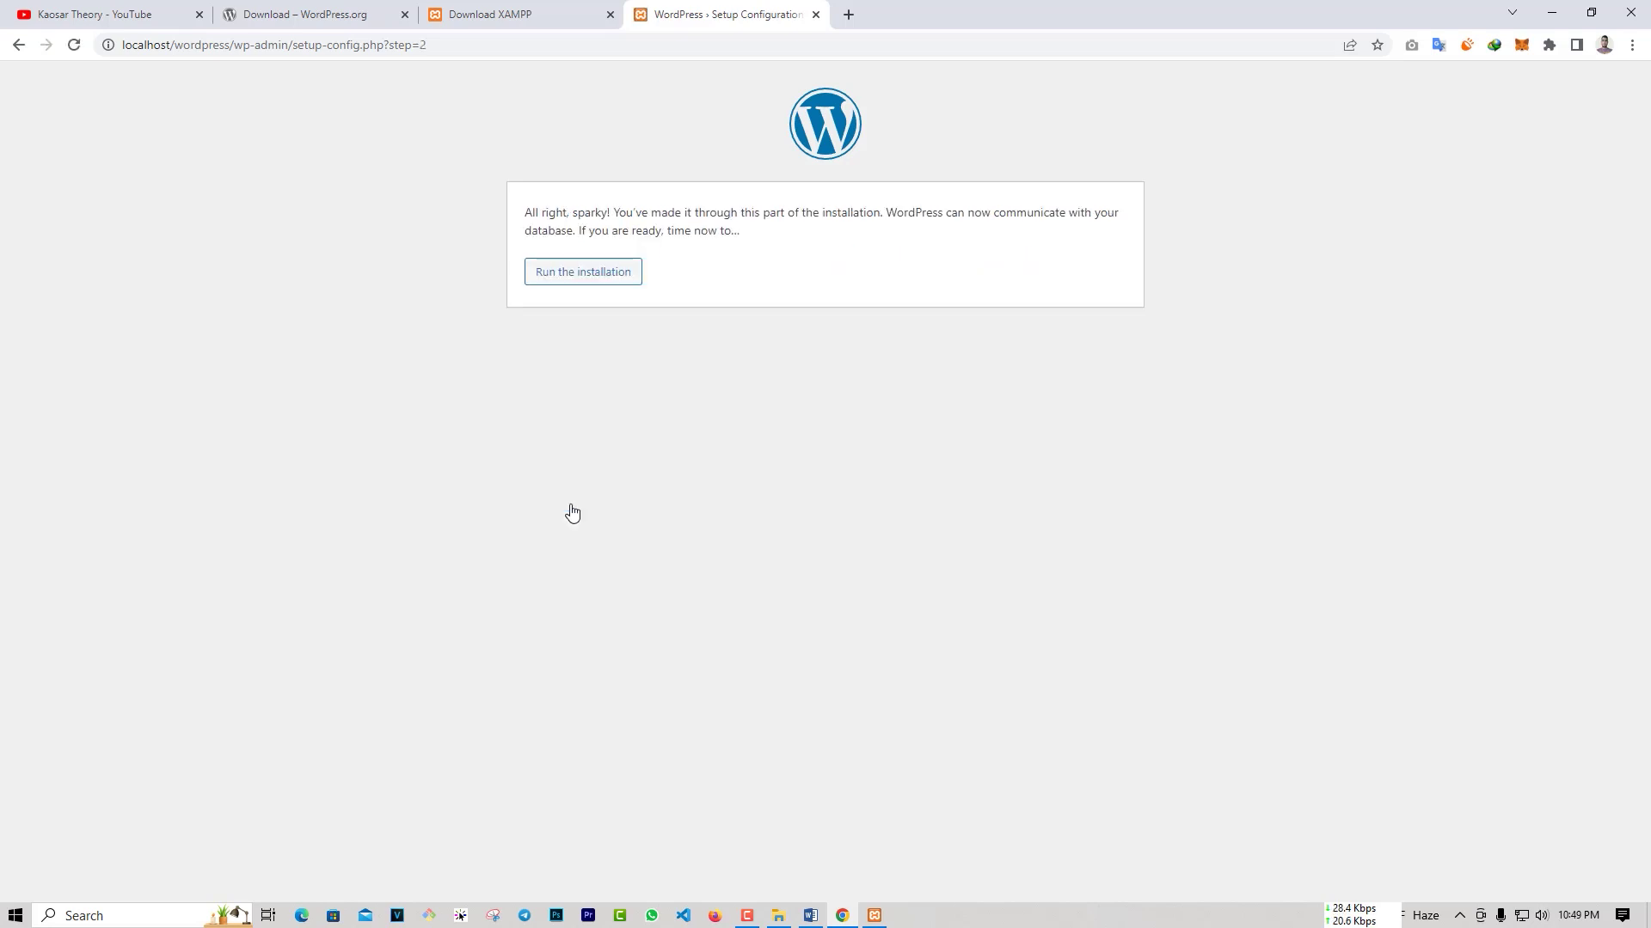
Step: Run the installation and enter site title 'My Site' with administrator username 'admin'
left_click(598, 275)
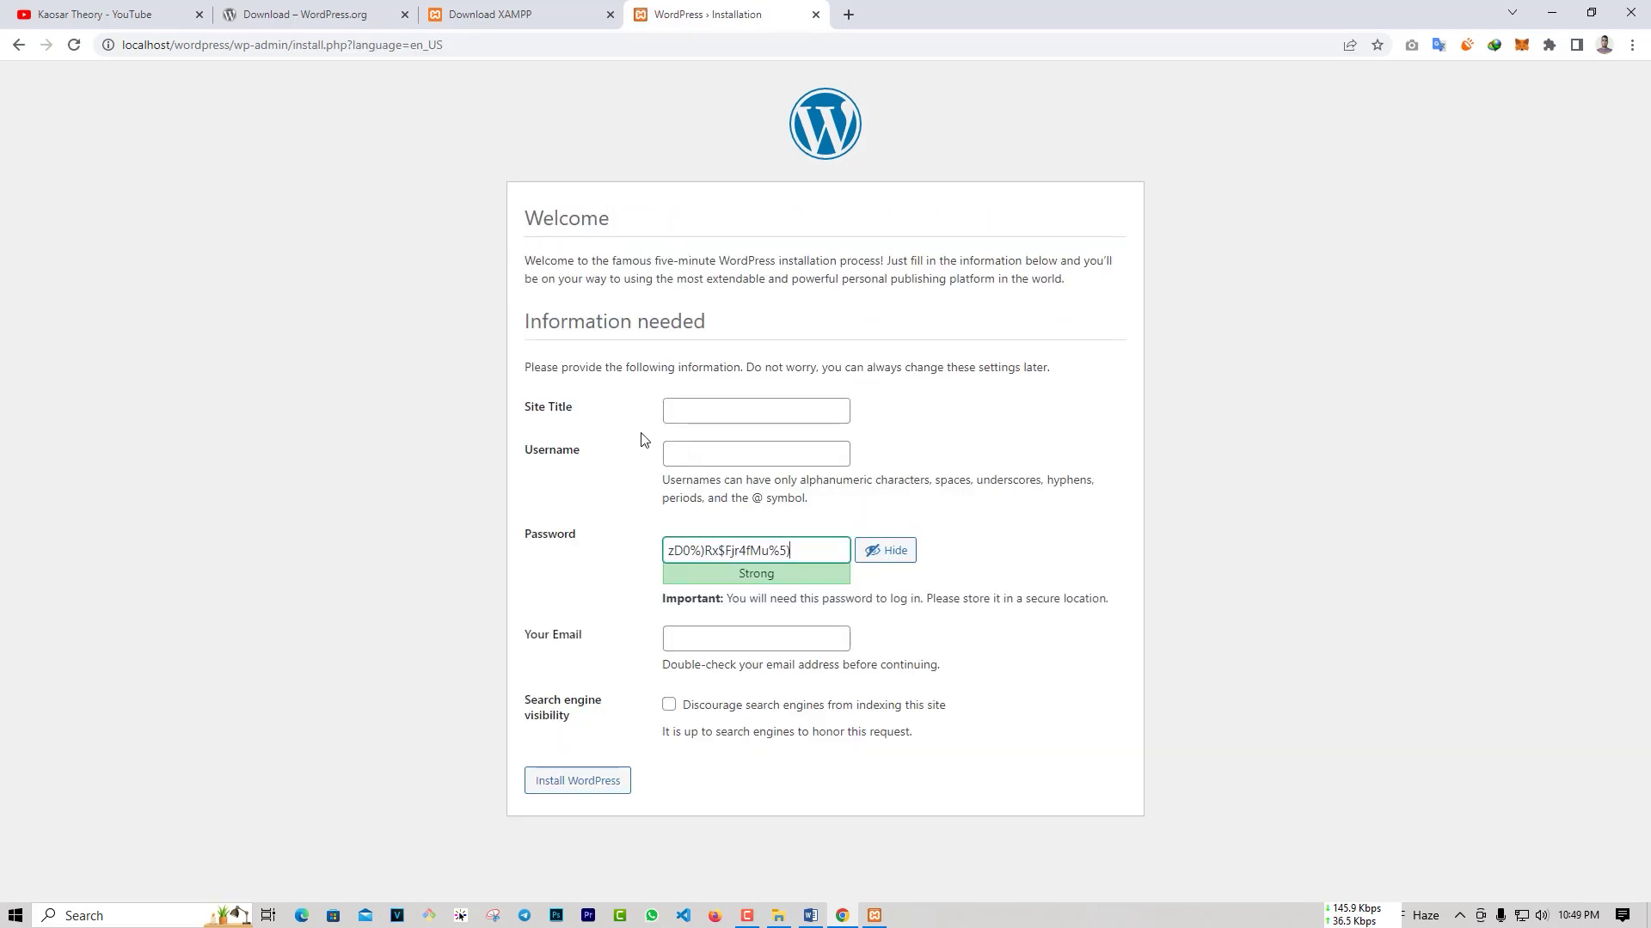
left_click(682, 406)
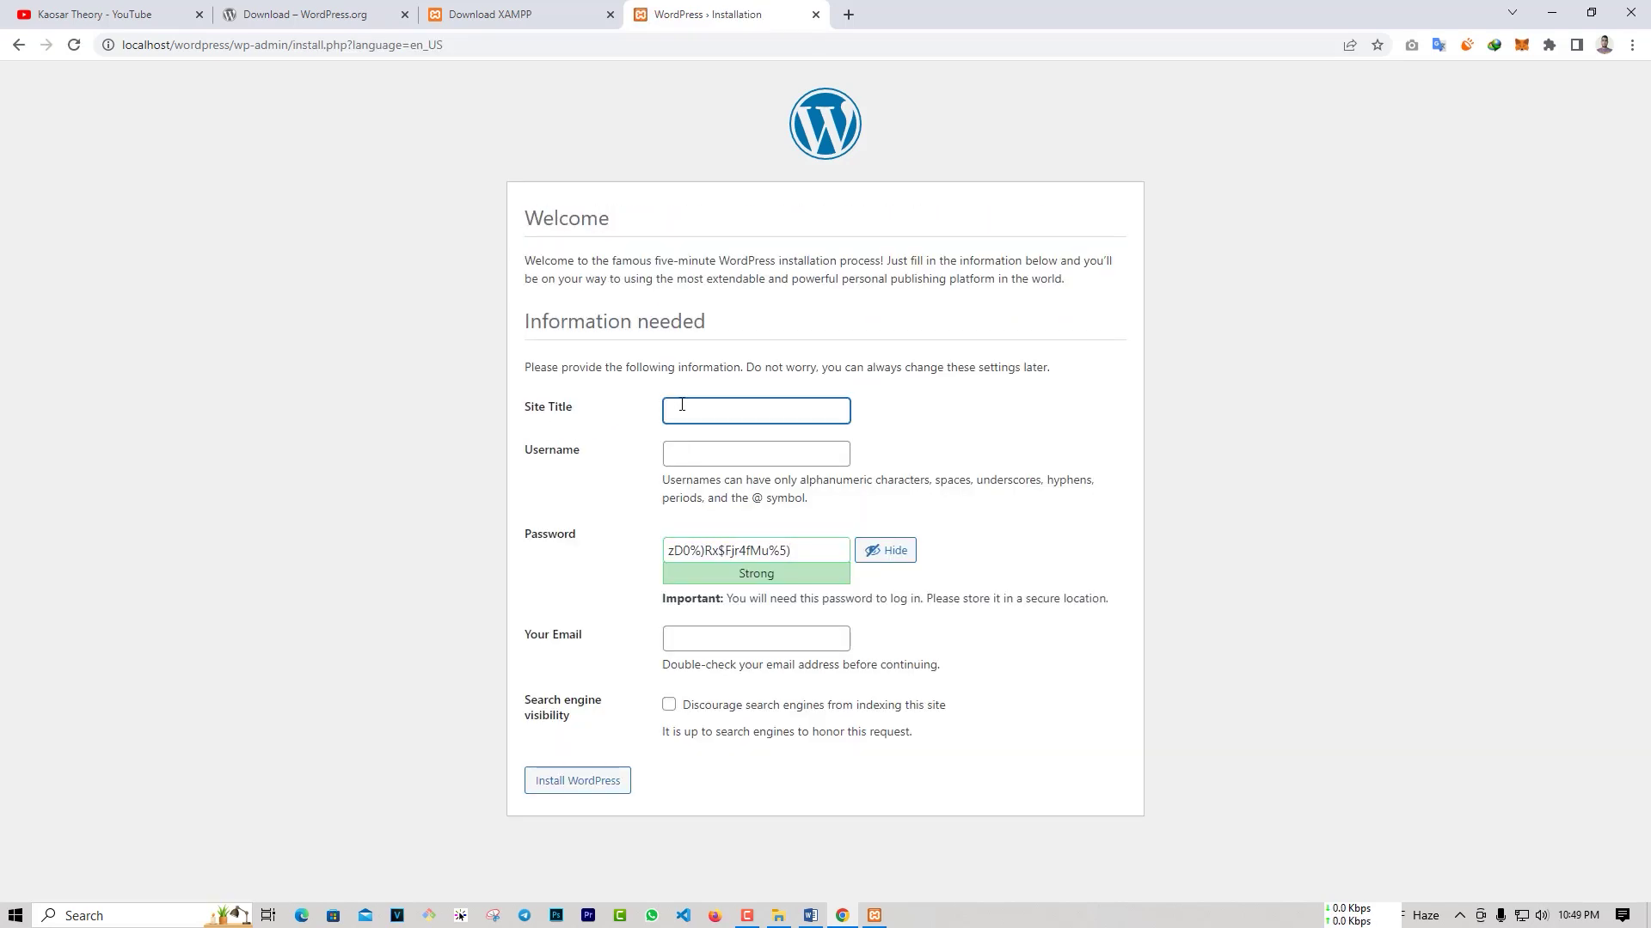
type("My Site")
left_click(698, 452)
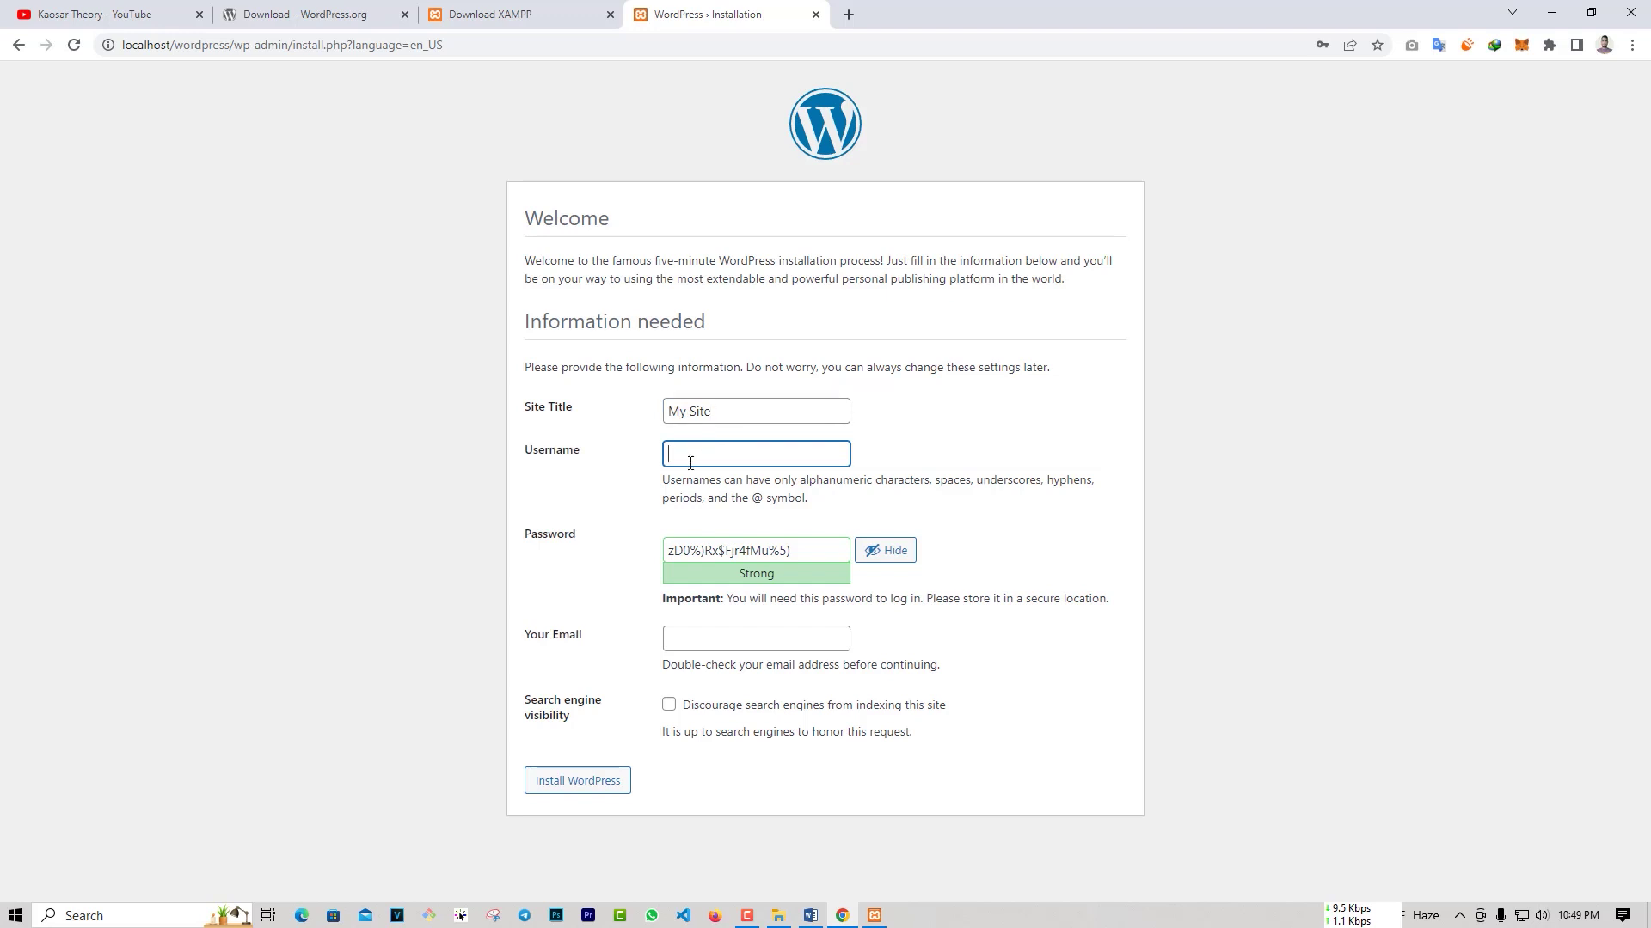
type("admin")
Step: Set the admin password, confirm the weak password, add the admin e-mail, and install WordPress
key("Tab")
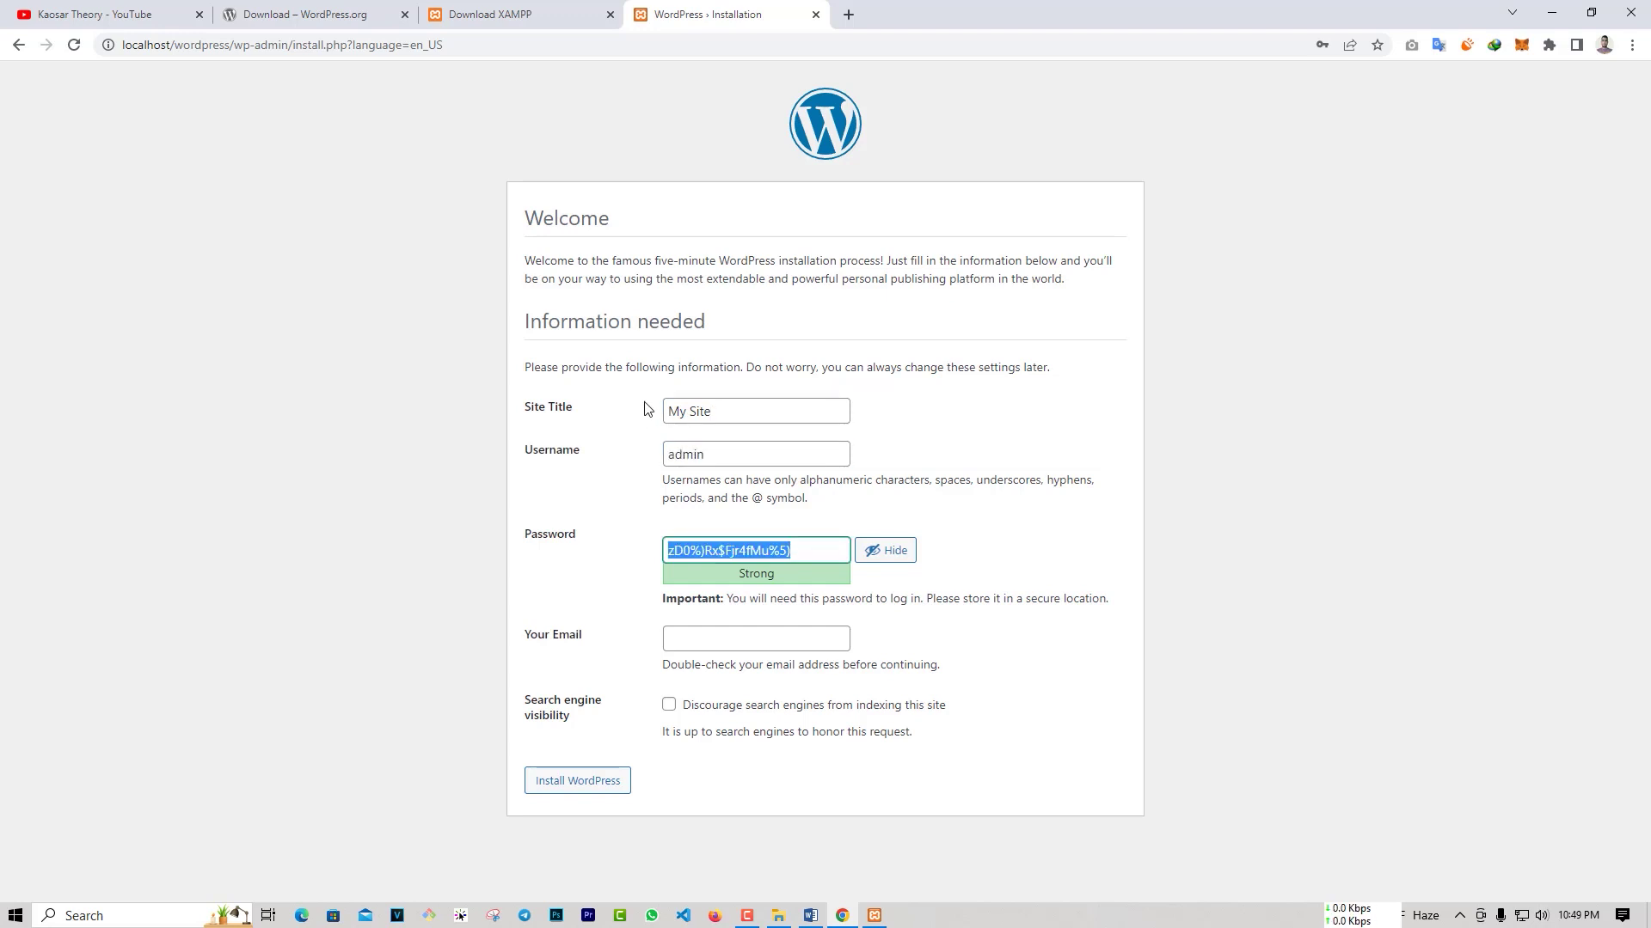
type("admin")
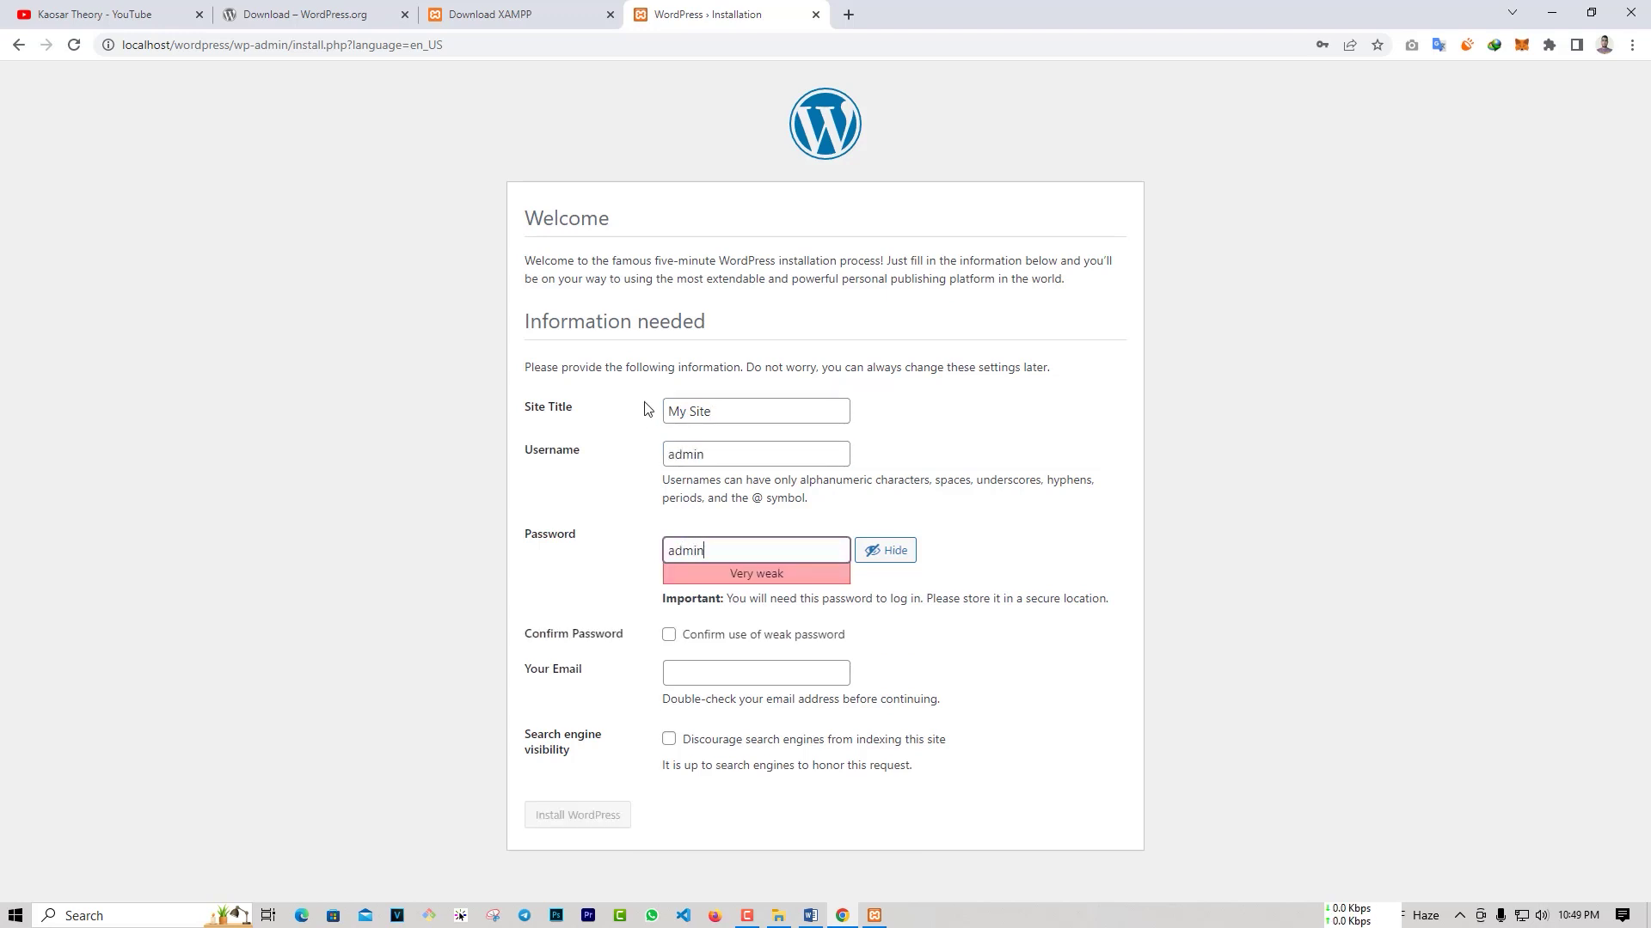
type("@123")
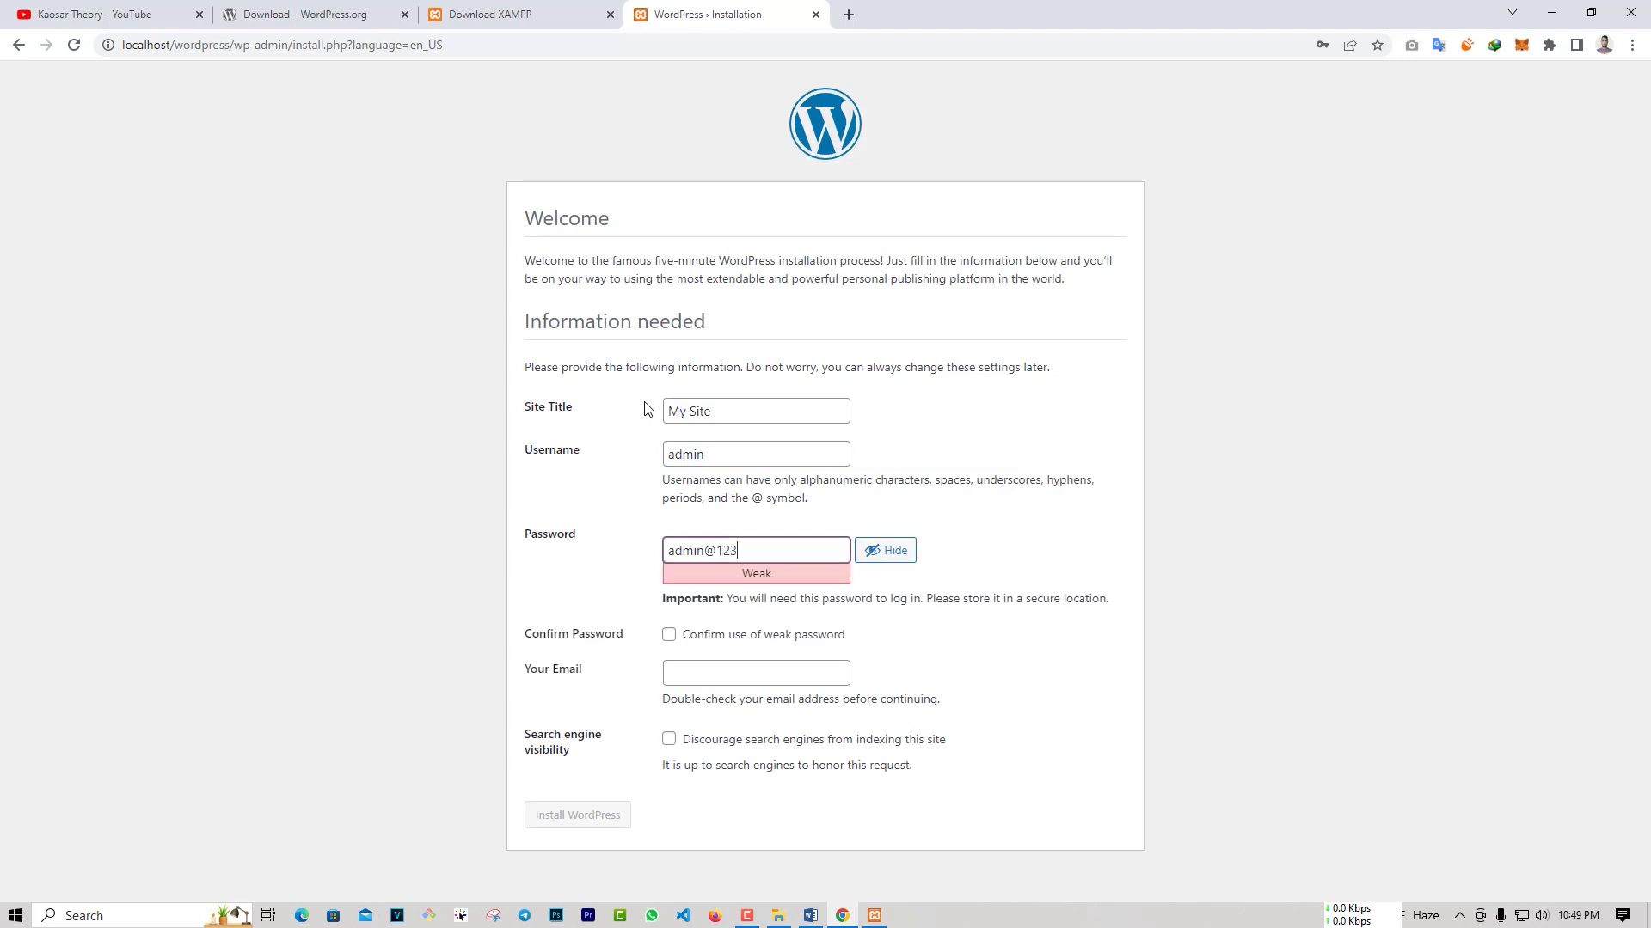
left_click(670, 637)
left_click(683, 676)
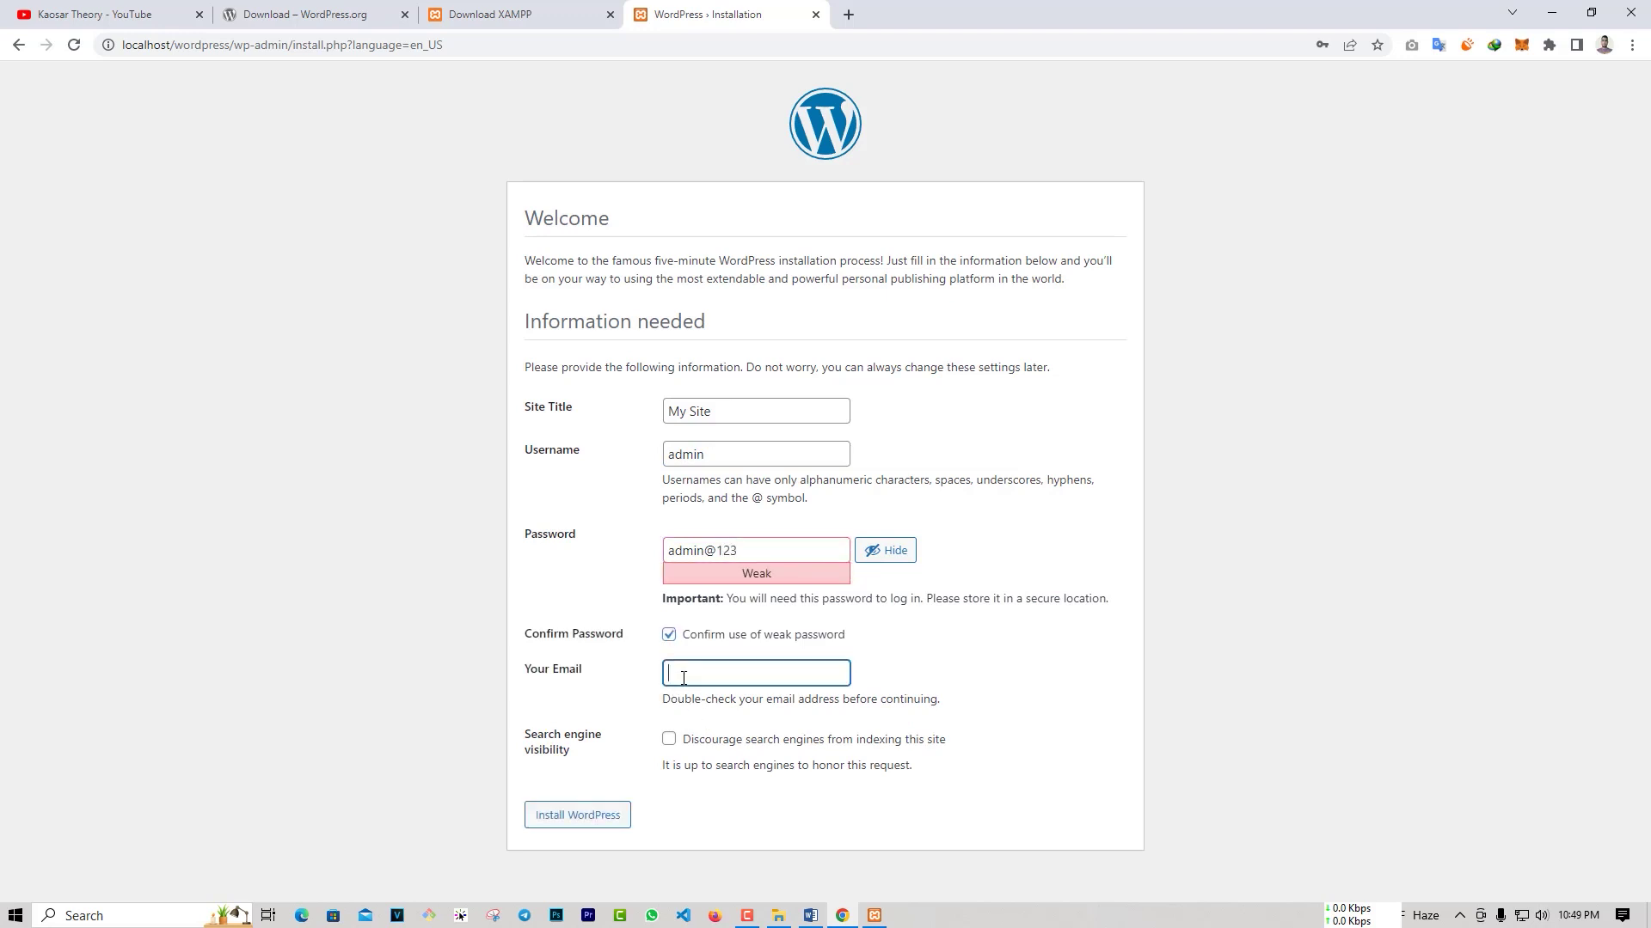
left_click(588, 816)
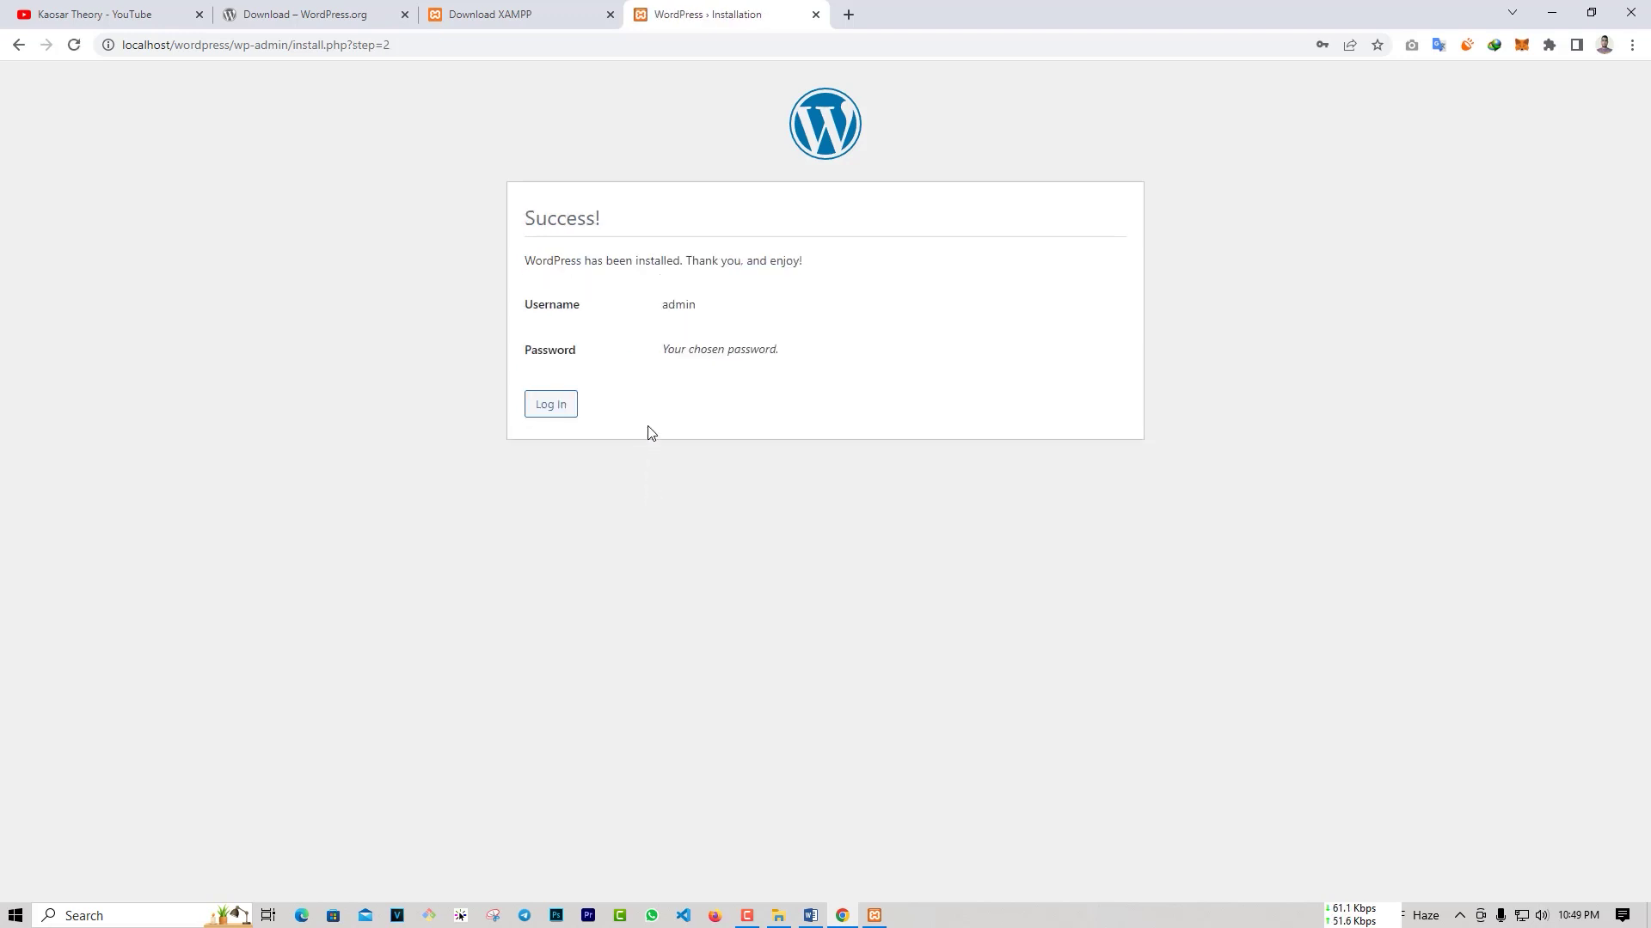
Step: Log in to WordPress as admin with the account password, keeping Remember Me ticked
left_click(553, 410)
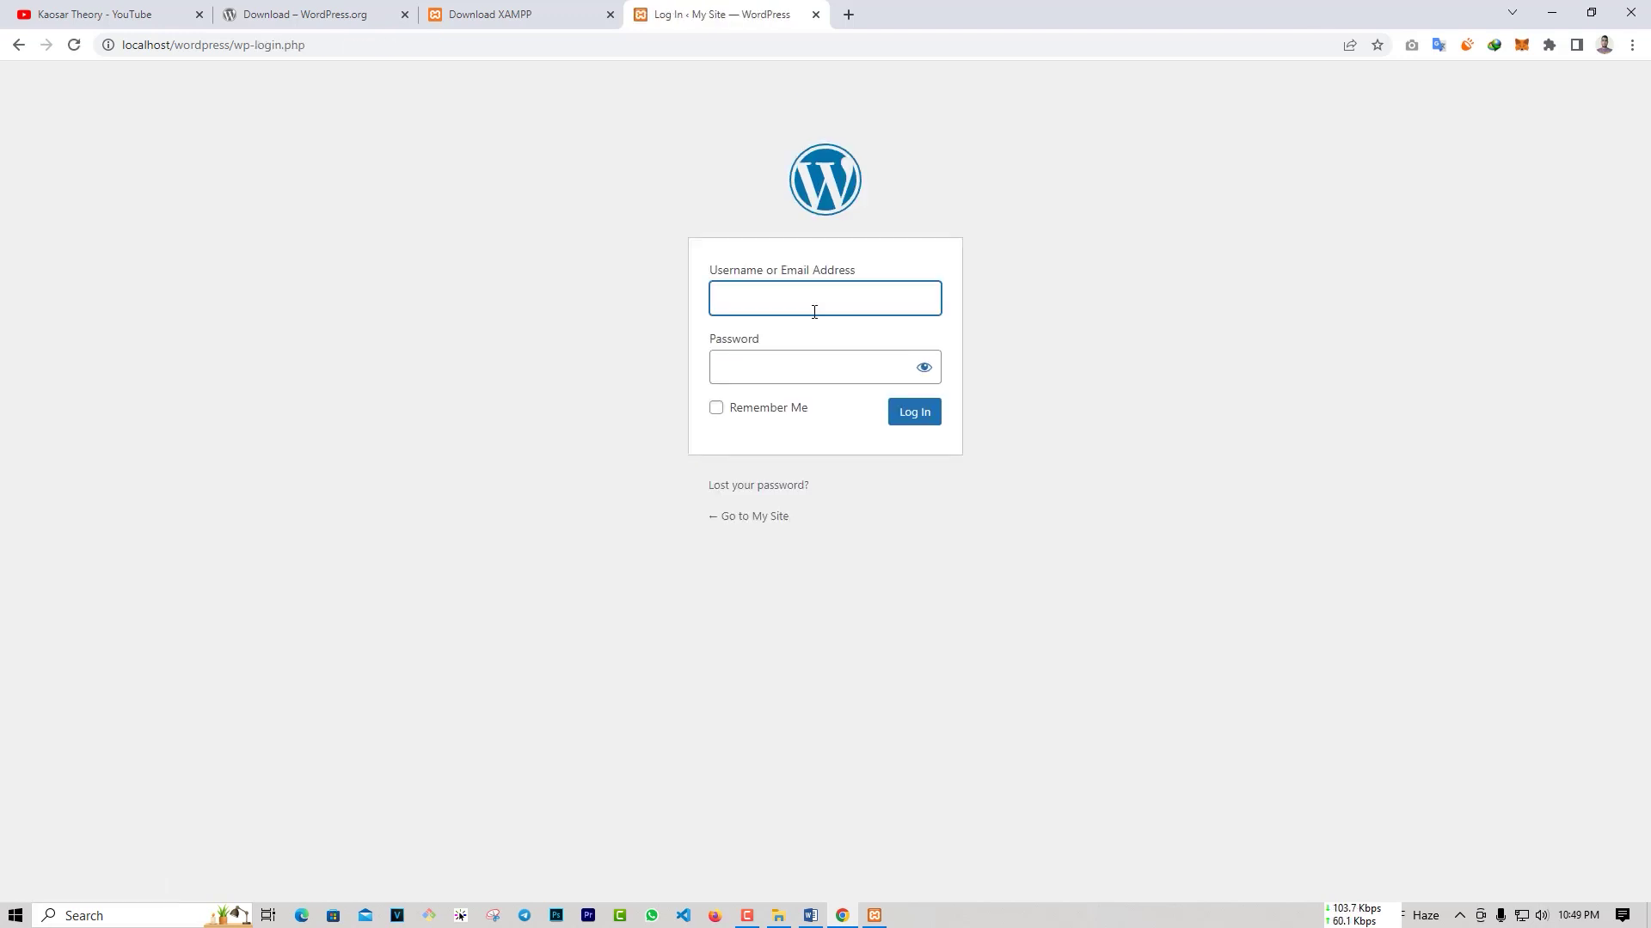
type("admin")
key("Tab")
type("admin")
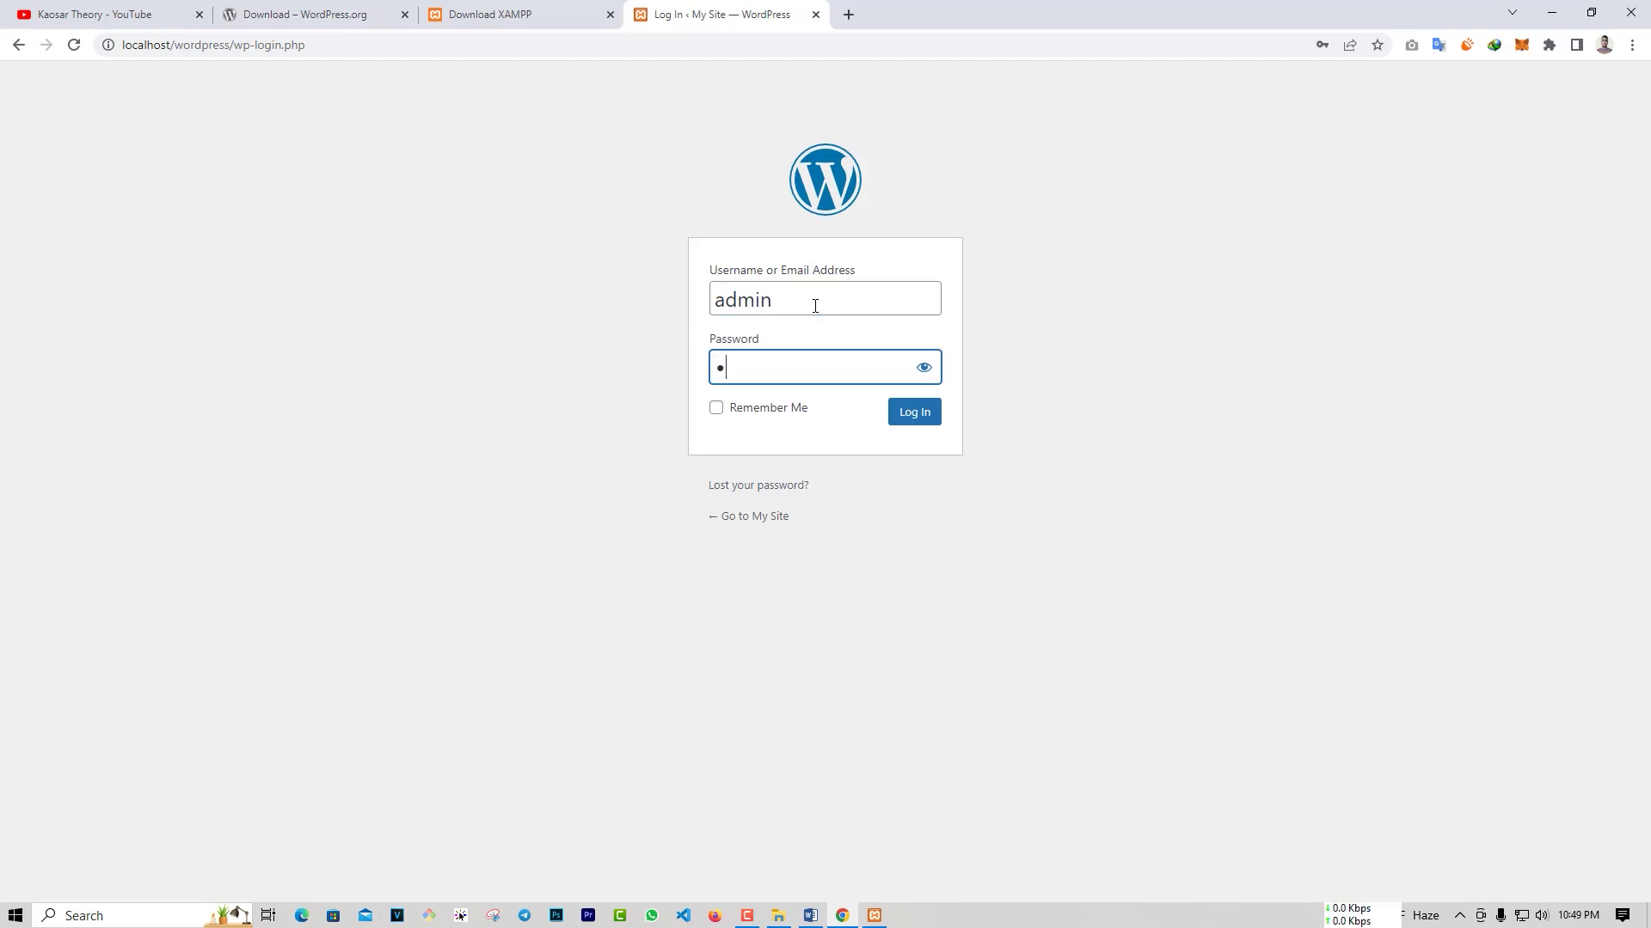
type("1234")
left_click(756, 408)
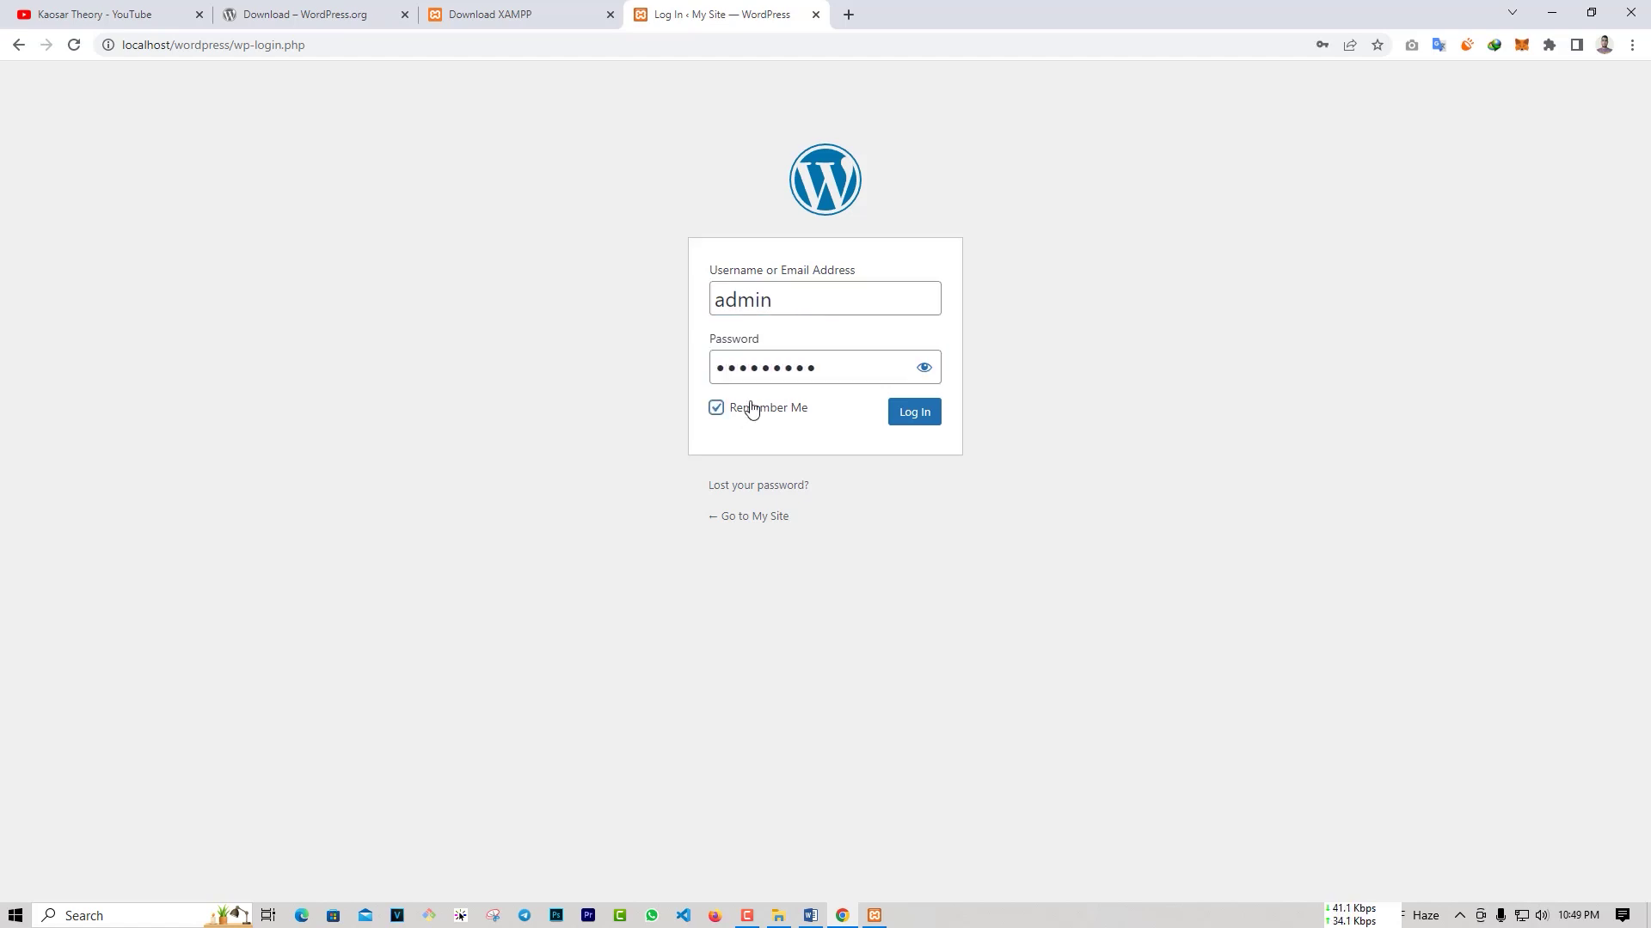
left_click(912, 414)
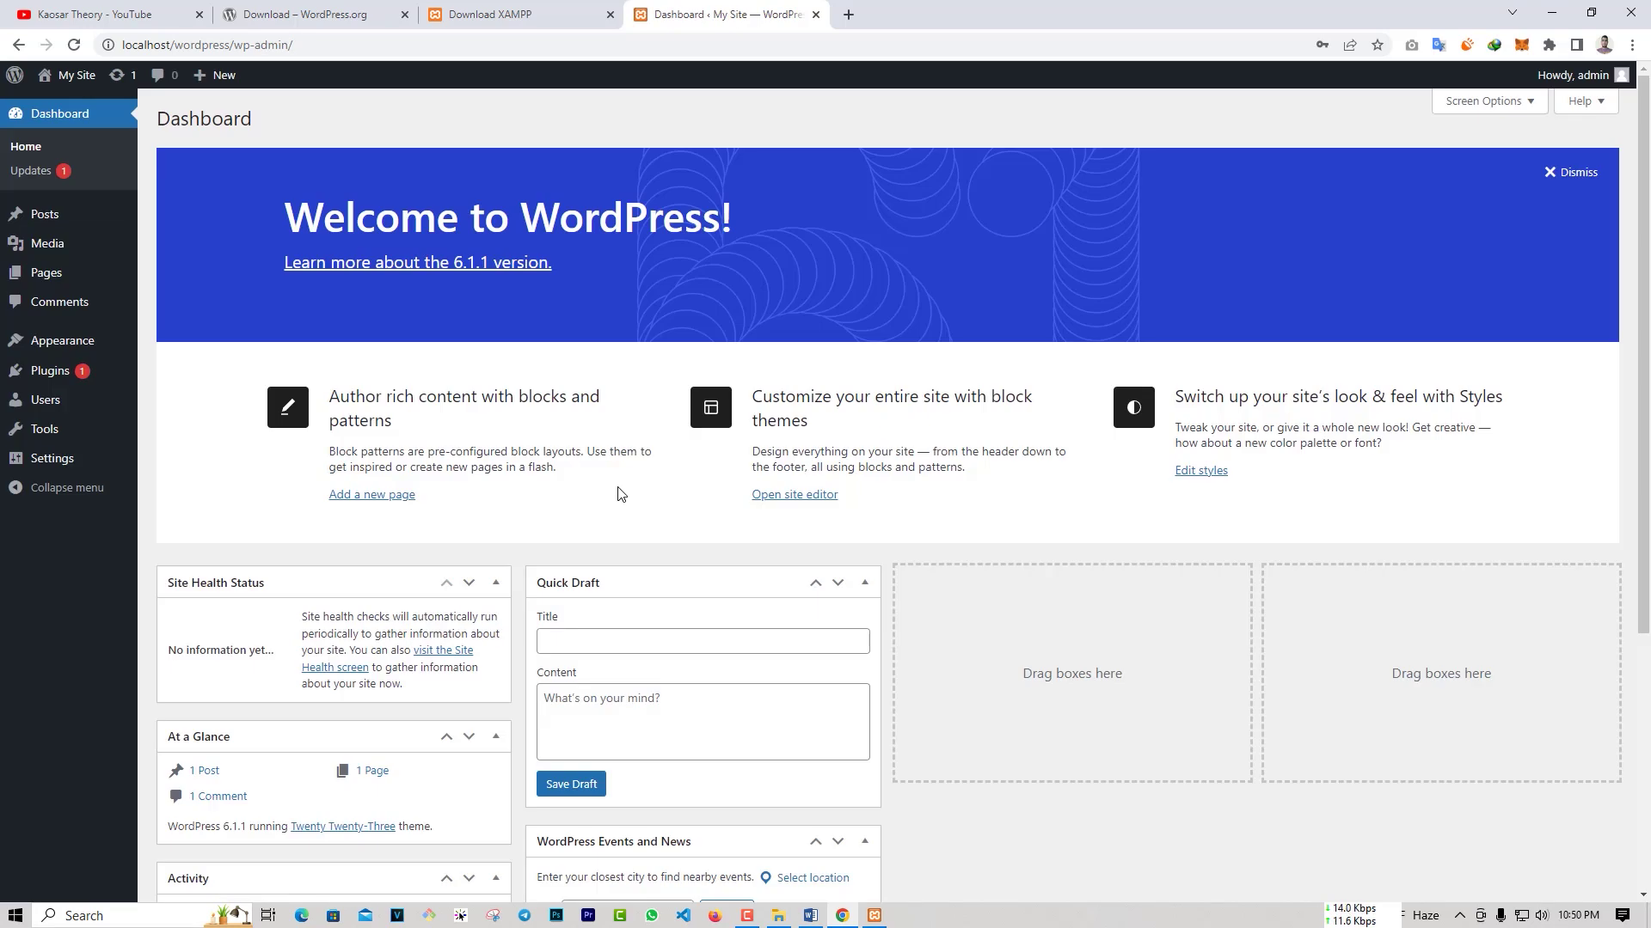